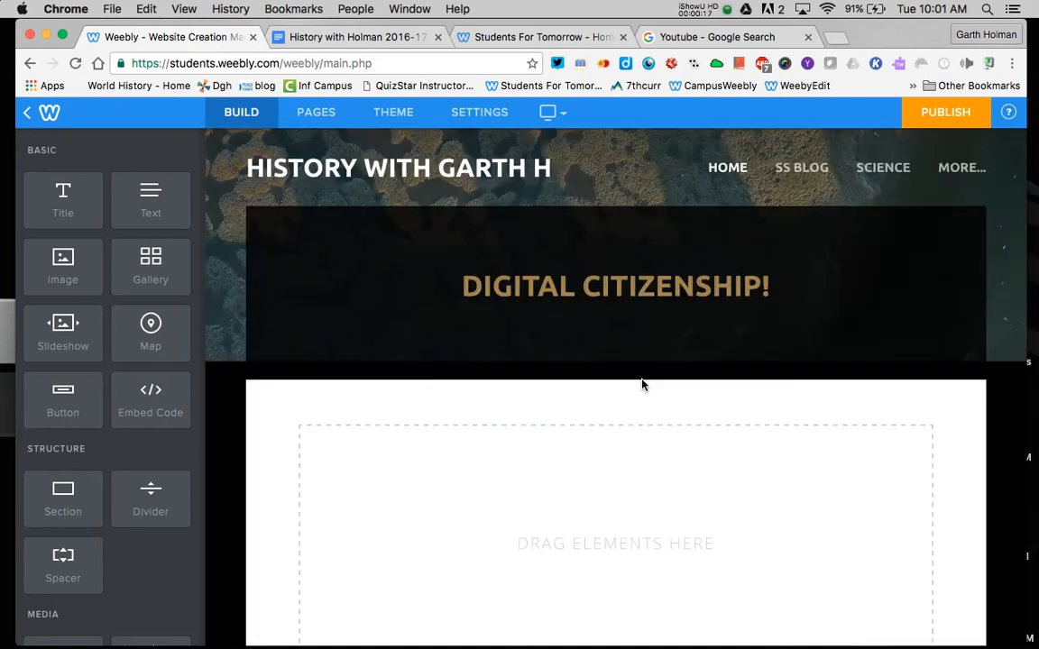
Add an image element to the empty page area and upload Screen Shot 2016-09-13 at 9.59.04 AM from the Desktop into it.
scroll(642, 385, down, 3)
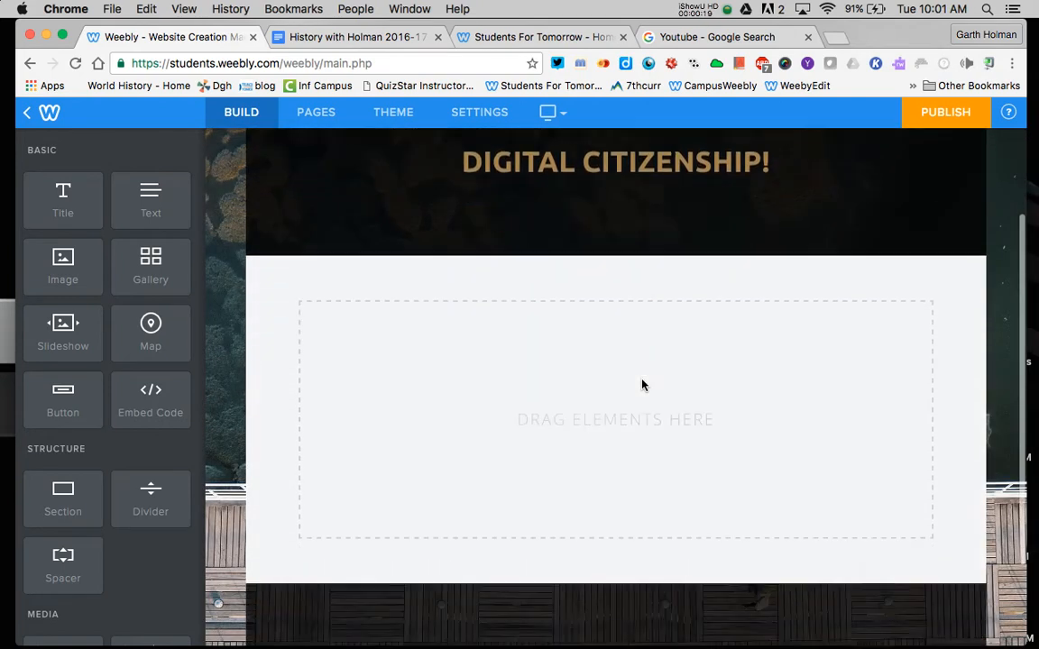
scroll(642, 385, down, 2)
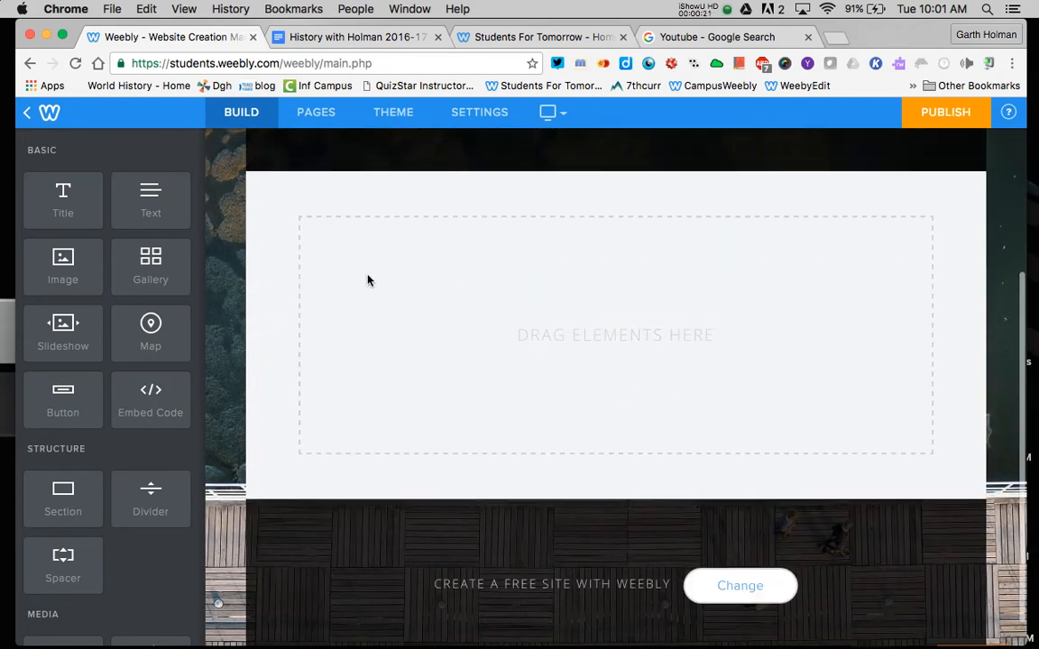
drag(62, 268, 658, 387)
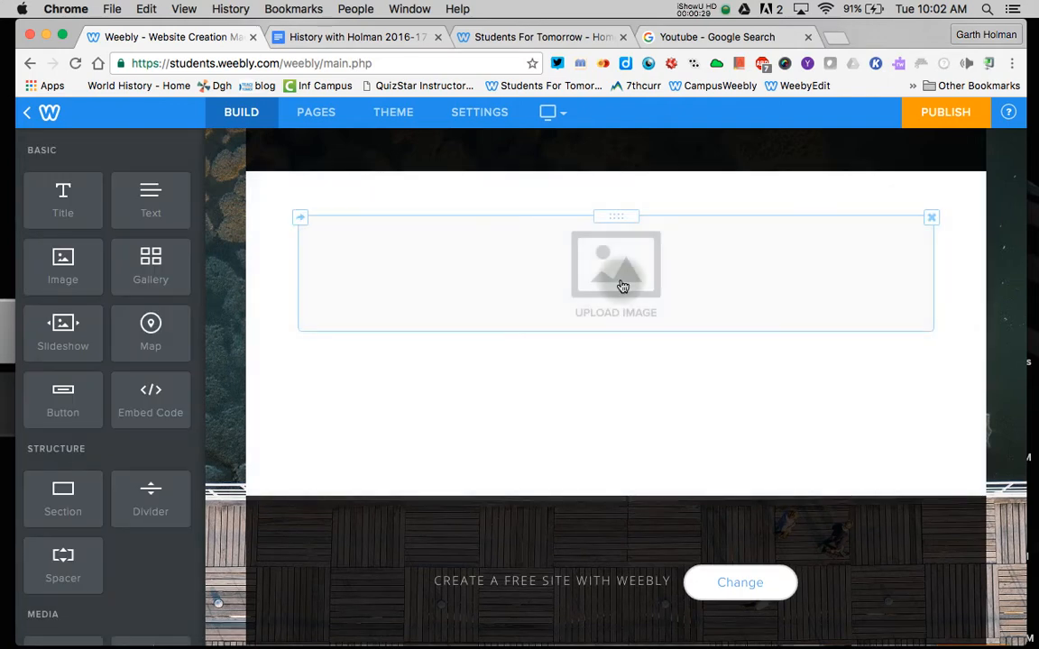
click(622, 286)
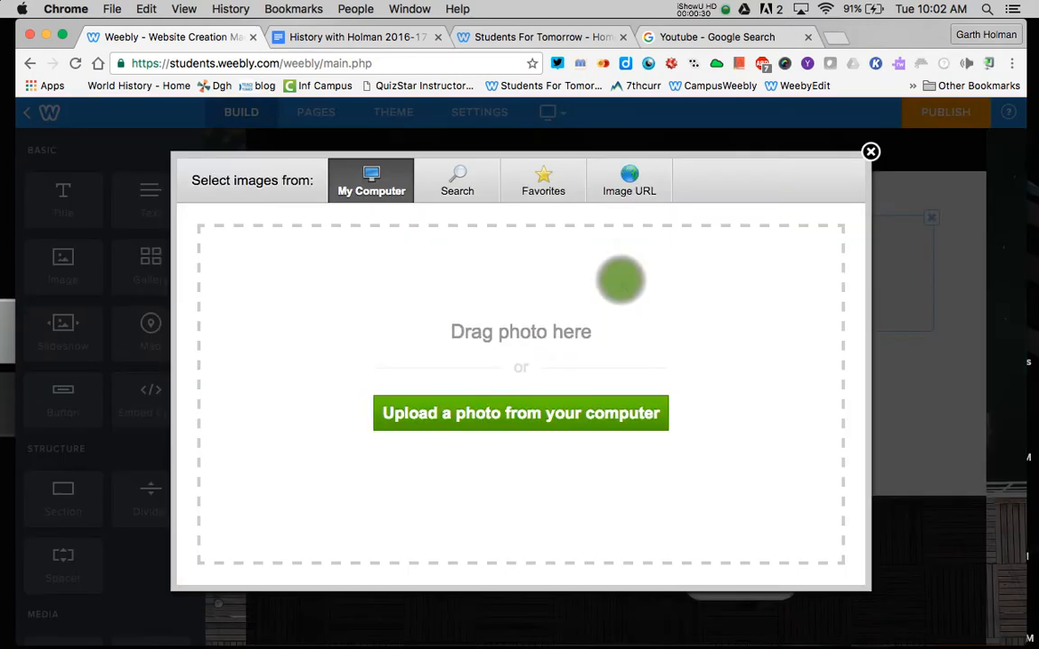
click(524, 422)
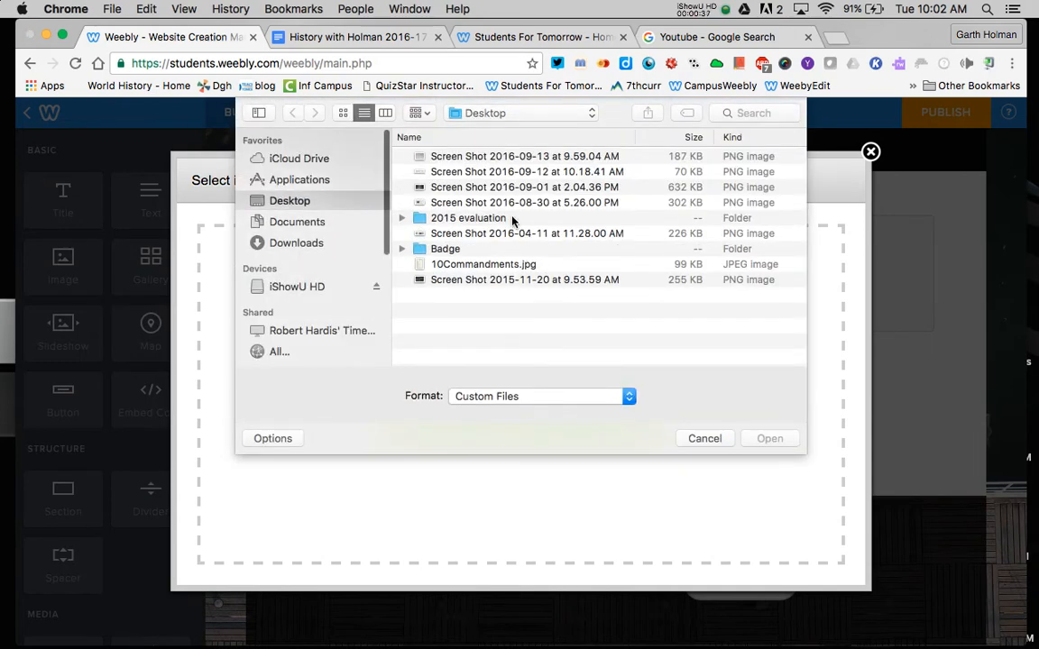
click(476, 156)
click(772, 440)
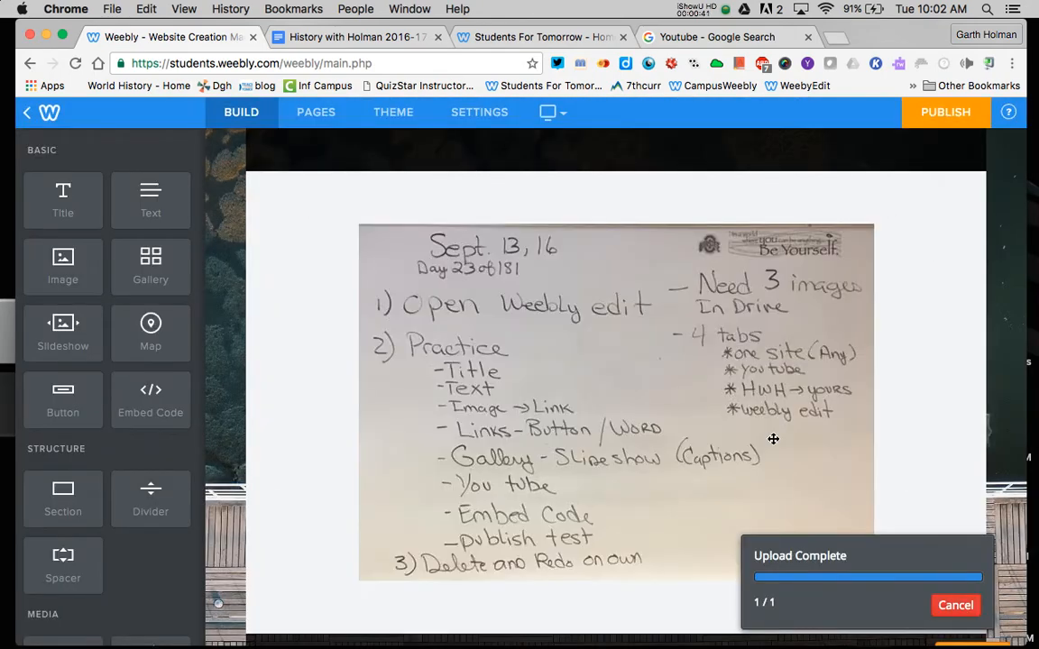
Add a title element below the handwritten agenda image with the text "Welcome".
scroll(649, 388, down, 3)
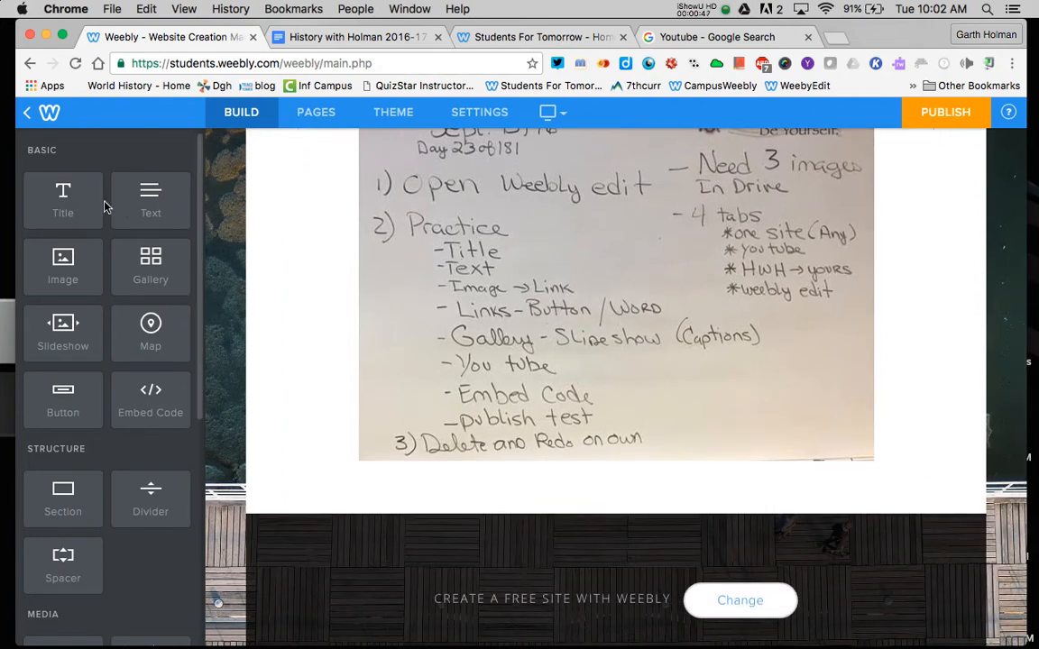
drag(54, 197, 343, 482)
click(366, 476)
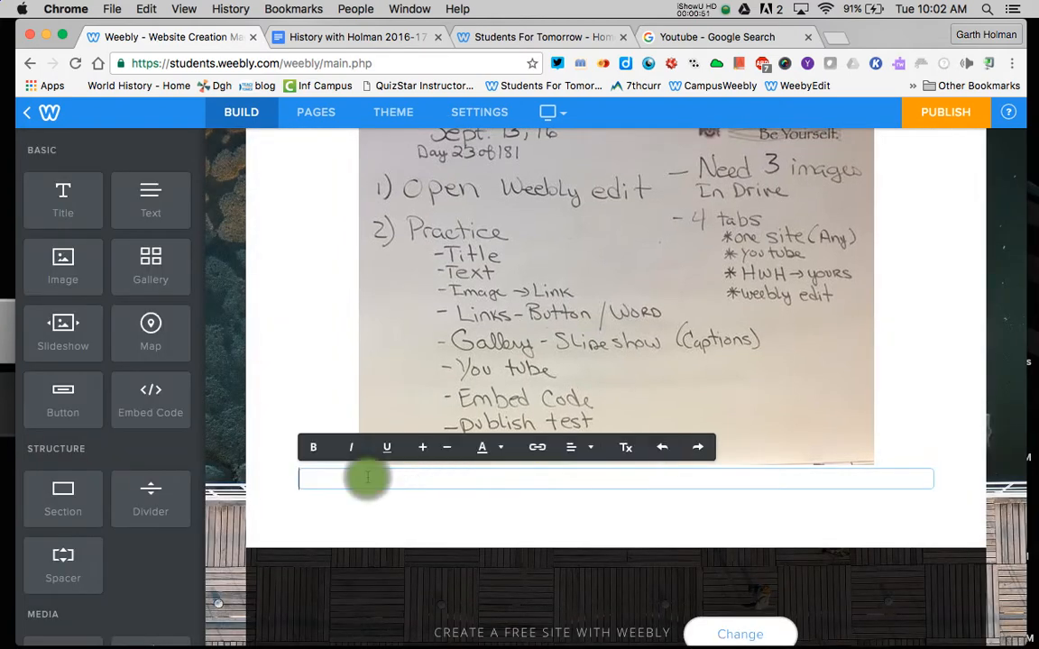
text(Welcome)
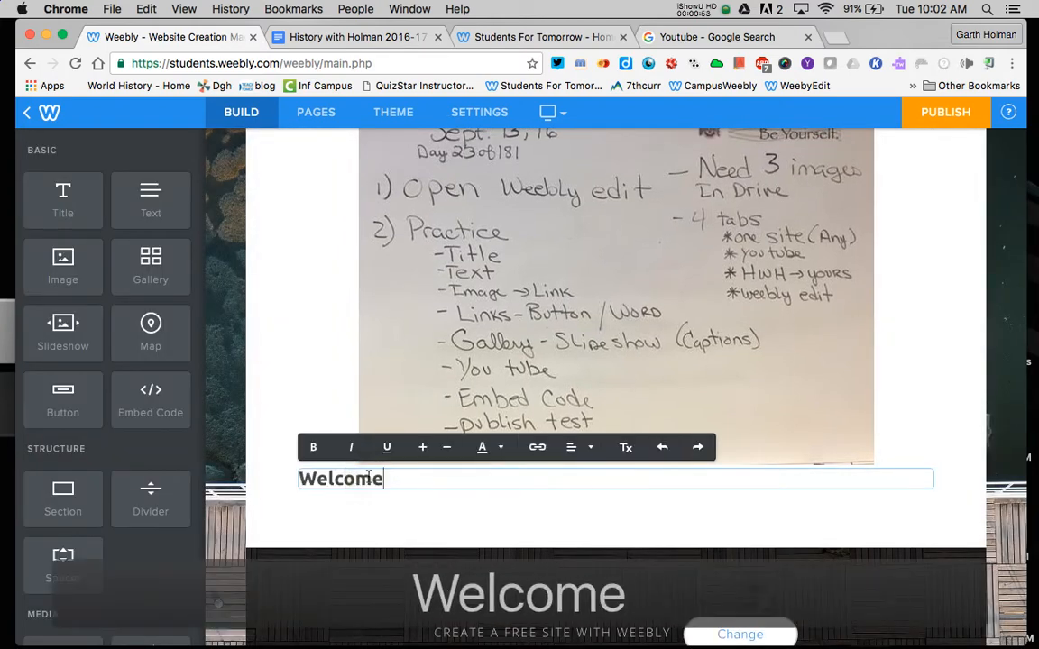
Add a text element under the Welcome title reading "How is your day?".
mouse_move(151, 192)
mouse_down()
mouse_move(308, 433)
mouse_move(334, 494)
mouse_up()
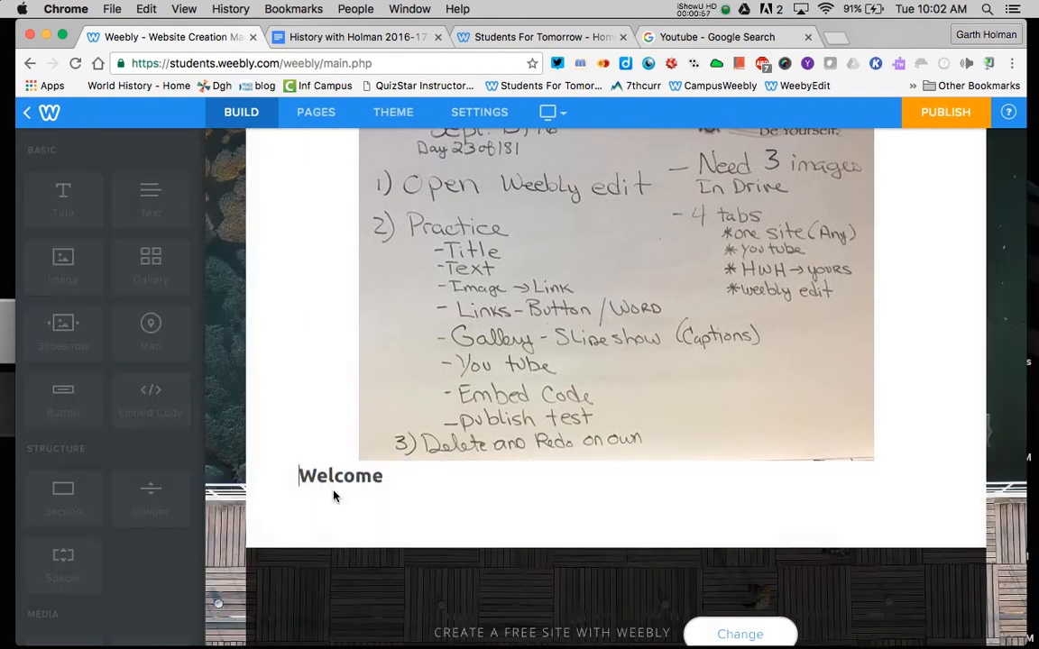
click(342, 513)
text(How)
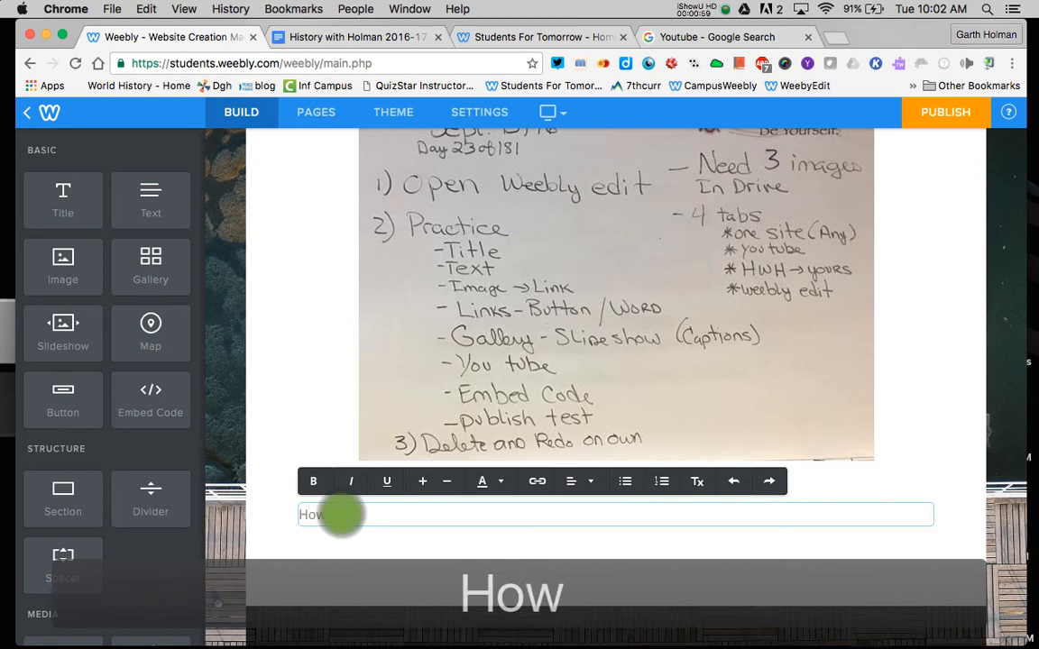
text( is your day?)
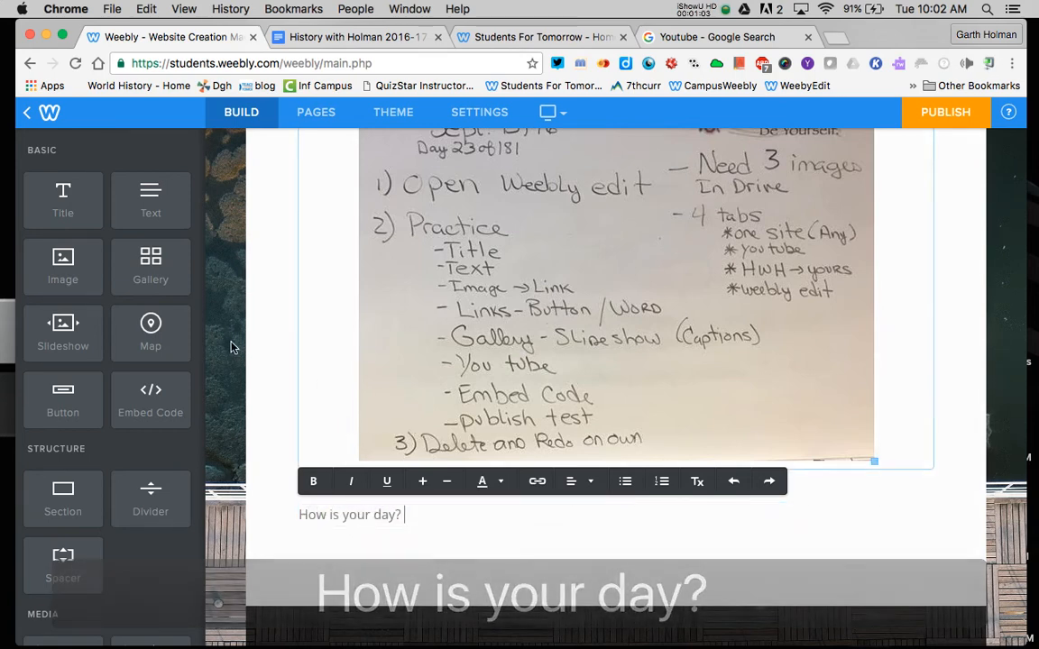
Add a second image element below the text and upload Screen Shot 2016-09-01 at 2.04.36 PM from the Desktop into it.
drag(54, 269, 367, 540)
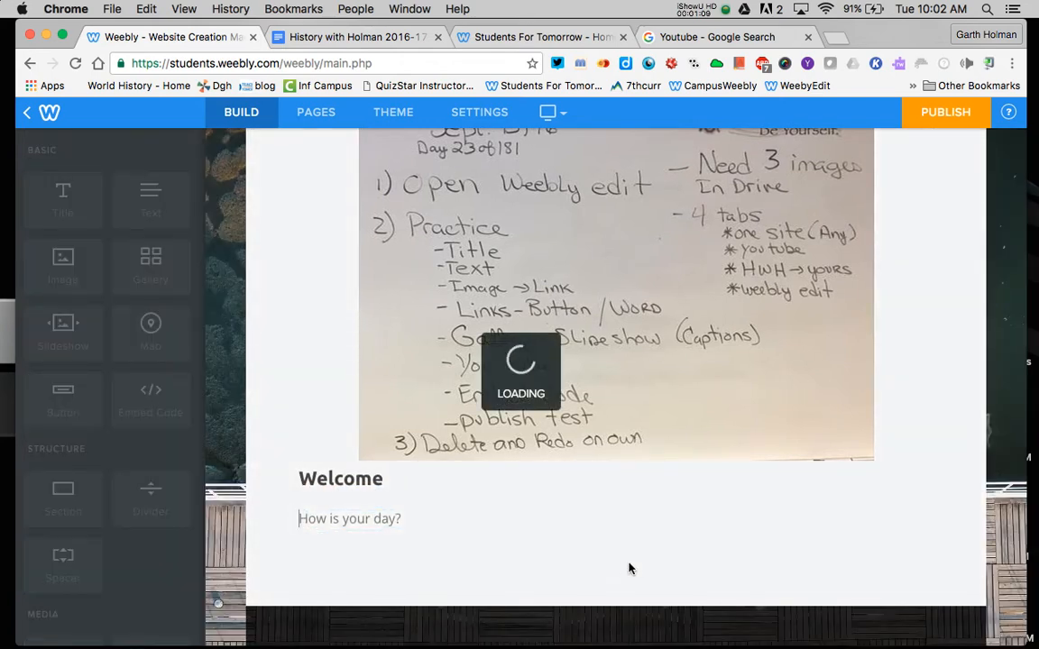
click(615, 480)
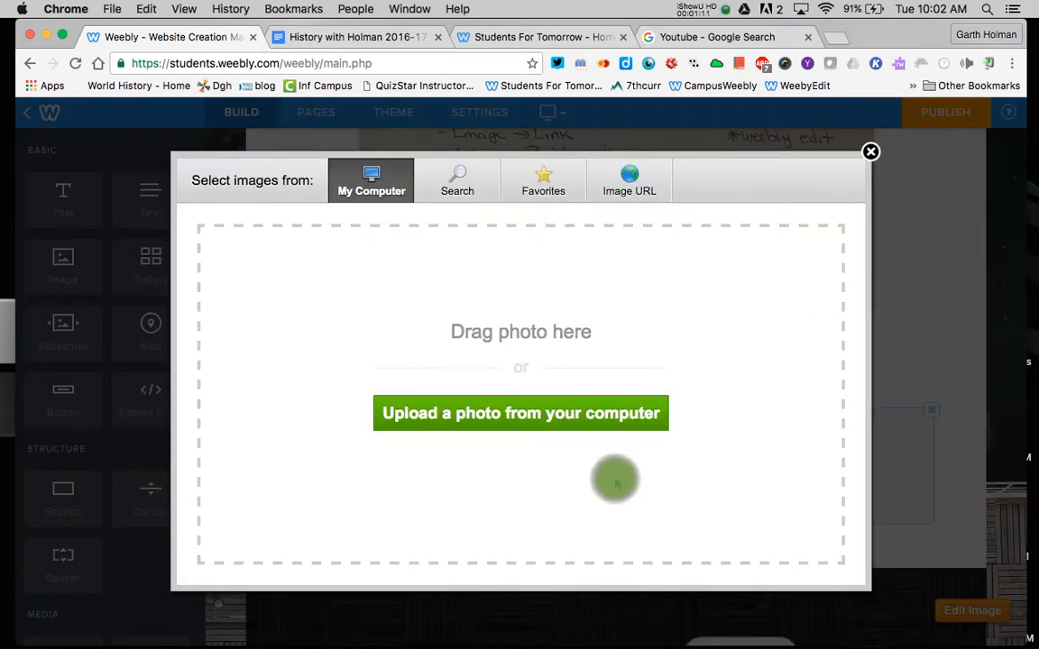
click(534, 426)
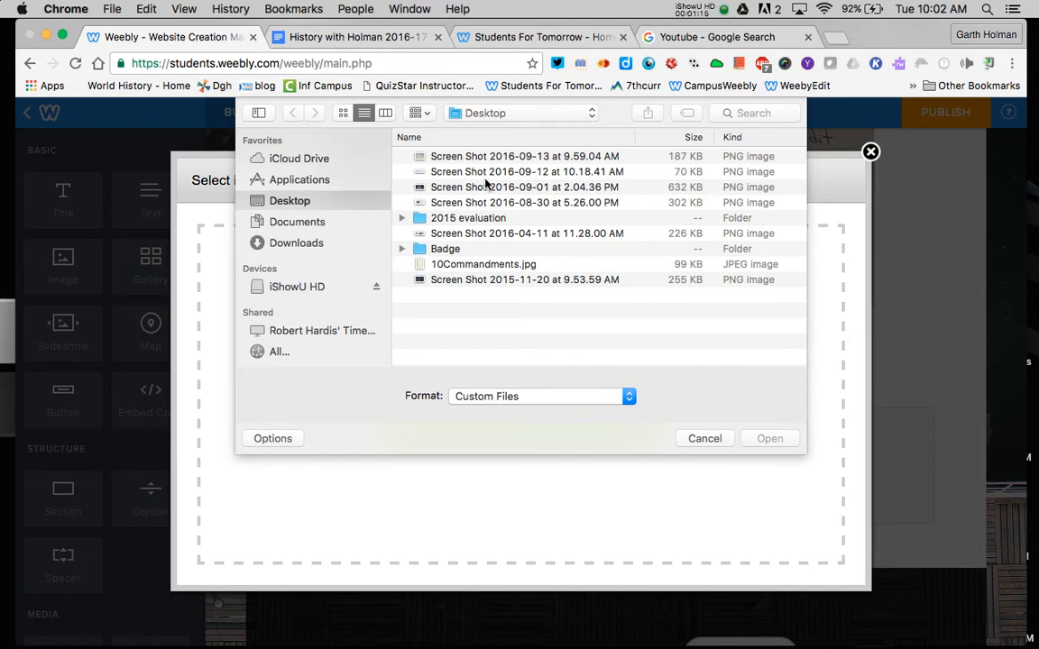
click(486, 186)
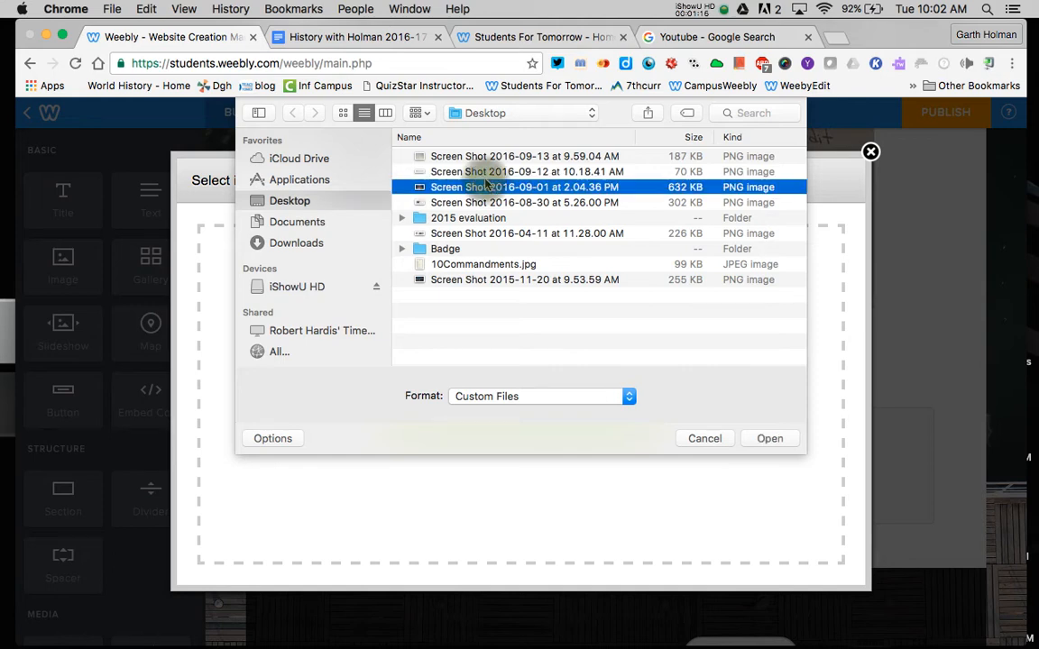
click(768, 441)
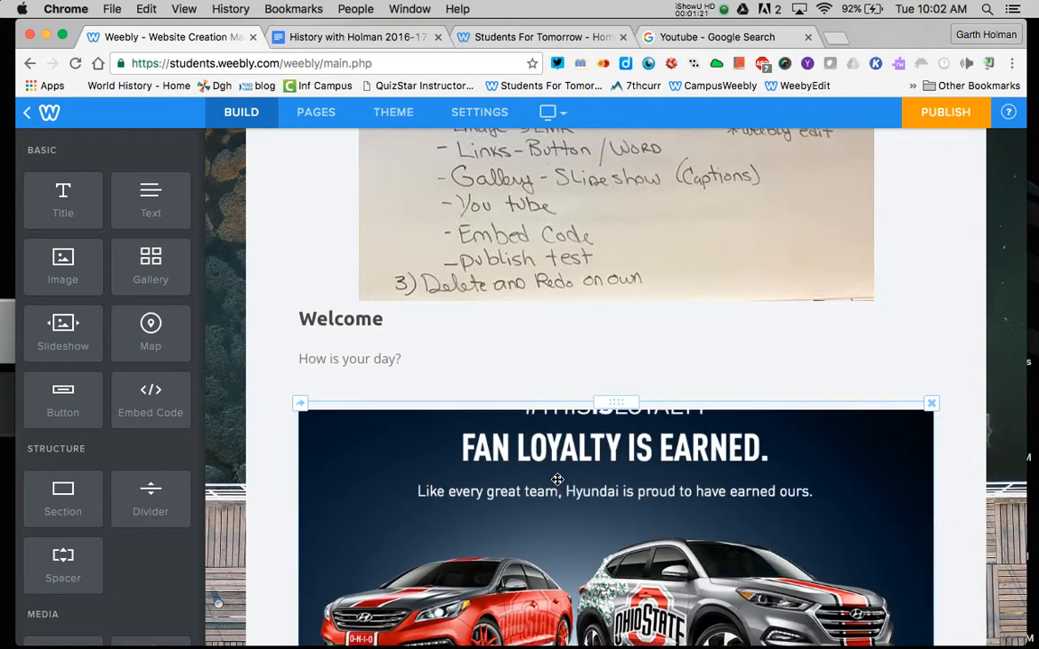
Open the link settings of the Hyundai car image and choose Website URL as the link type.
scroll(557, 480, down, 3)
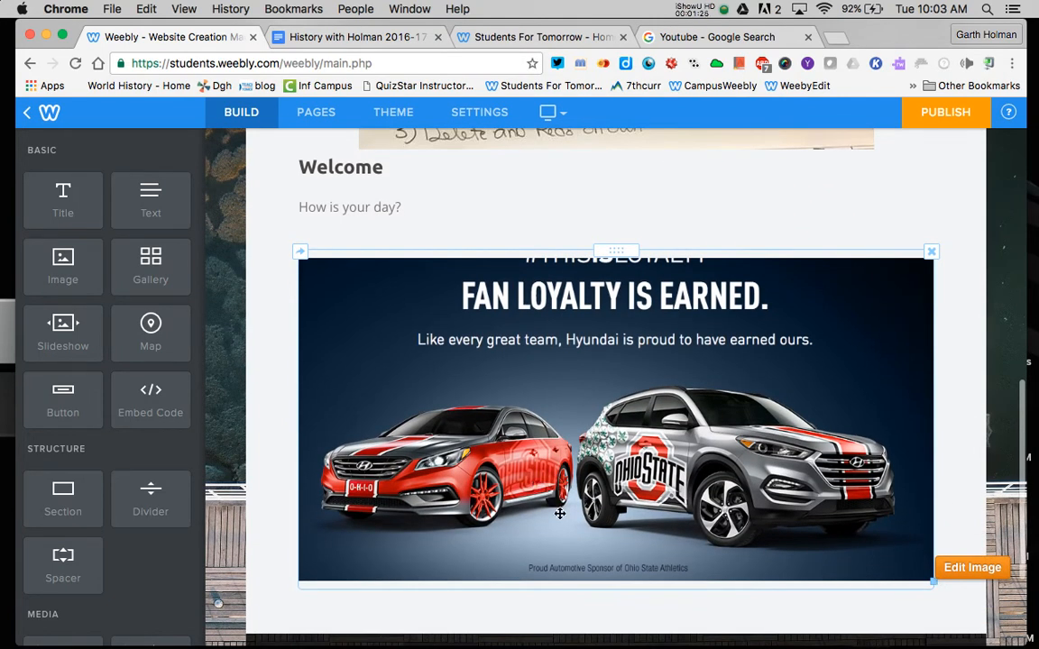
click(621, 395)
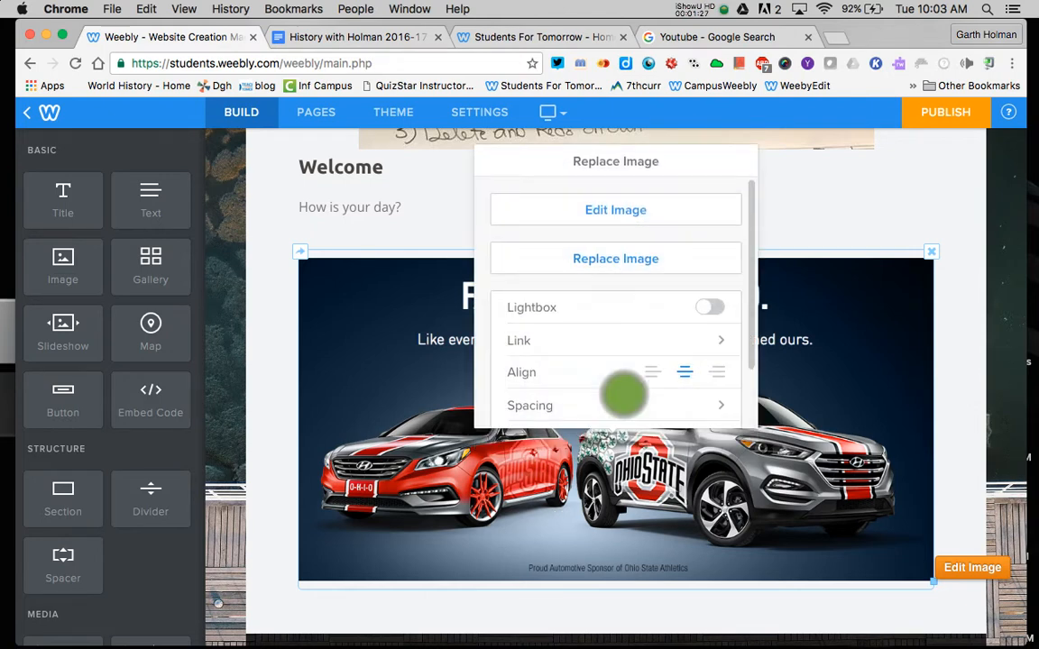
click(570, 344)
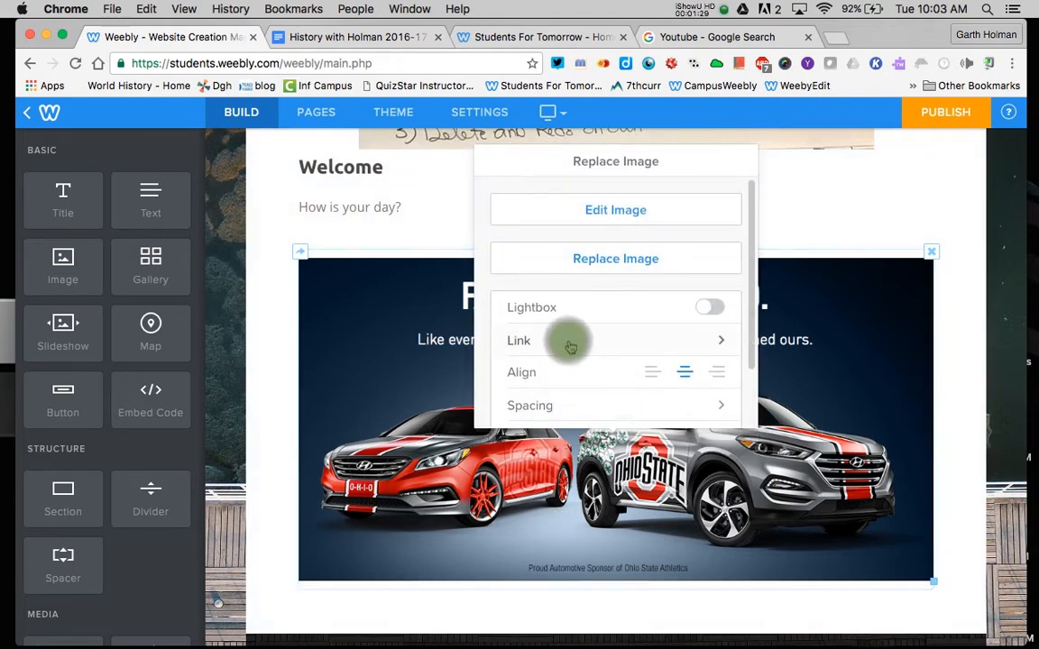
click(583, 197)
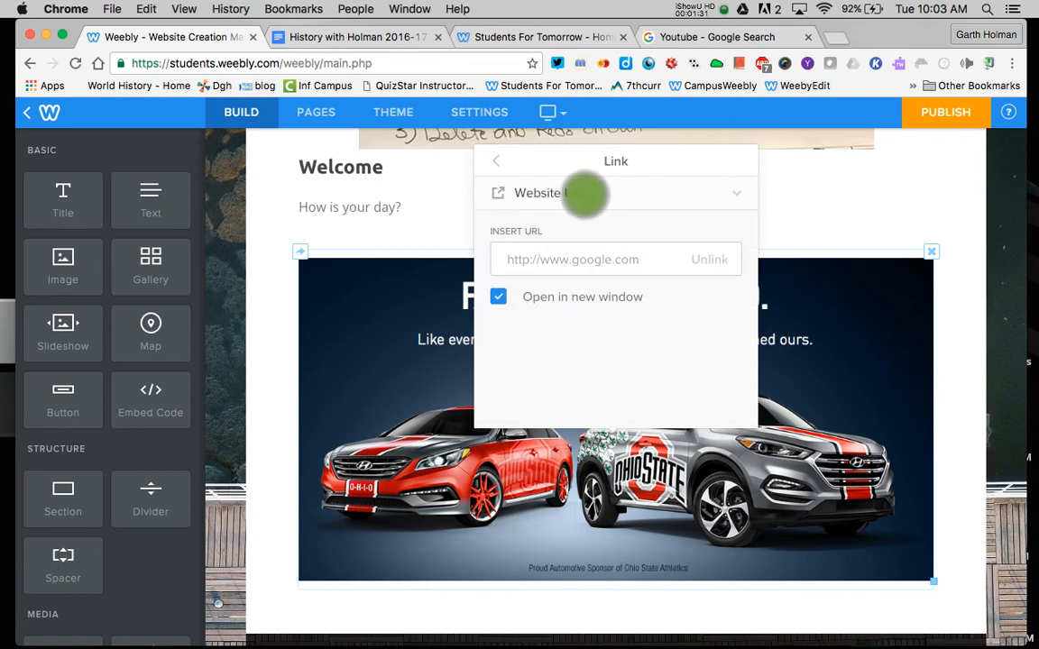
click(498, 161)
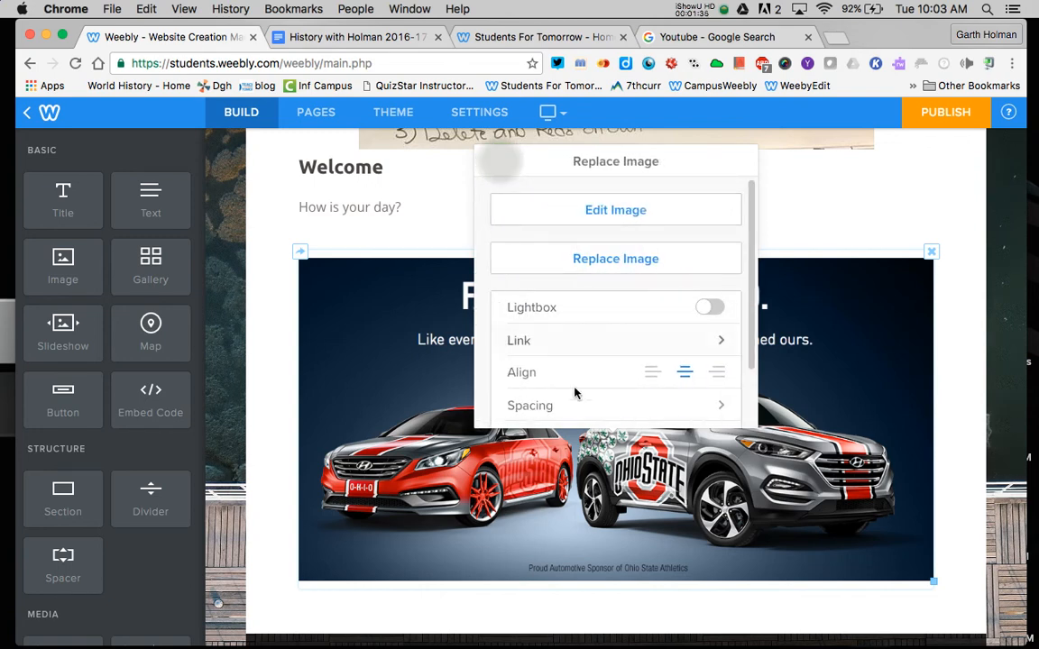
click(567, 335)
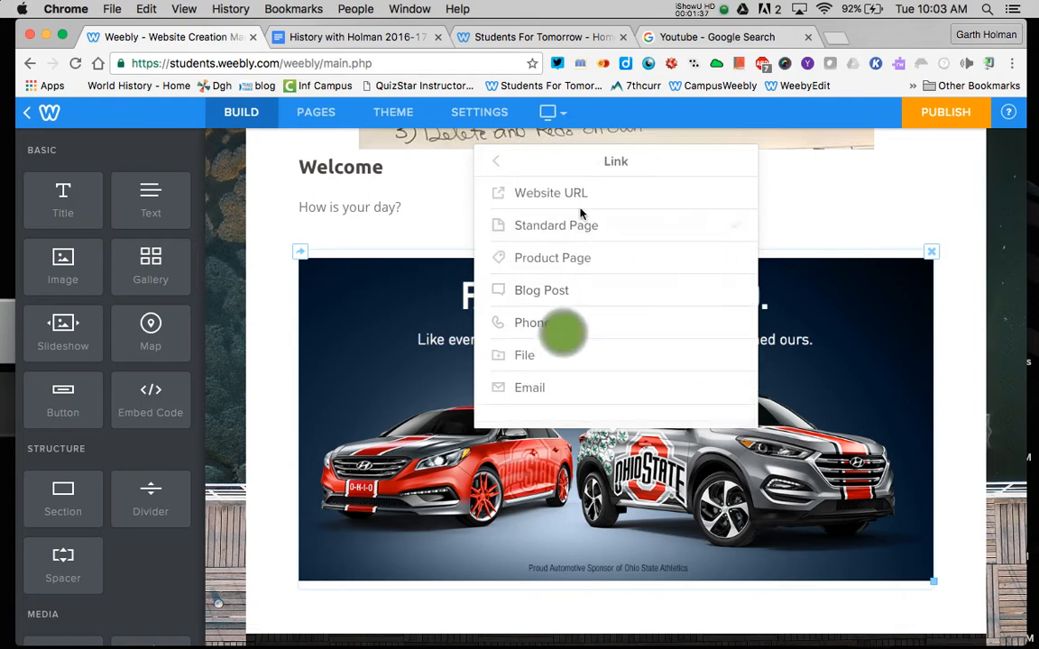
click(559, 196)
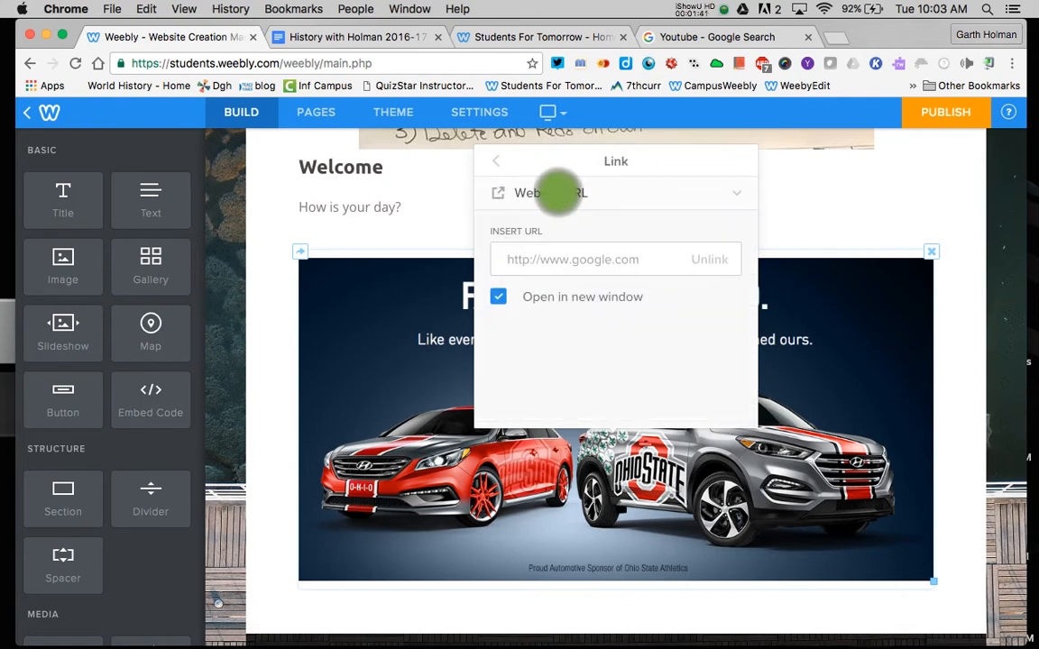
click(536, 37)
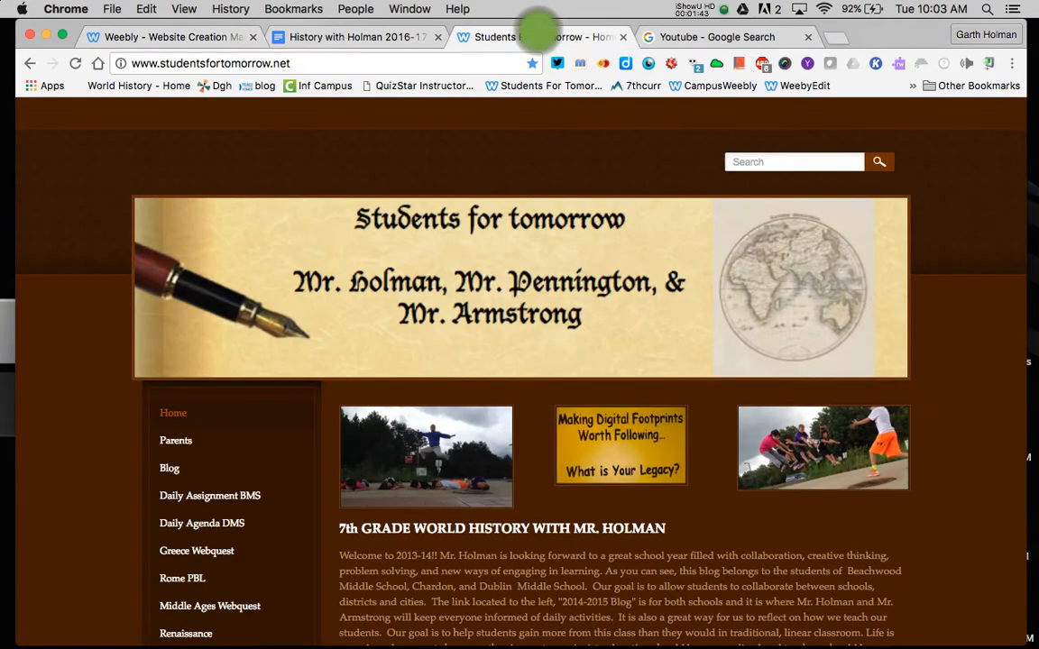
click(402, 60)
key(cmd+c)
key(cmd+v)
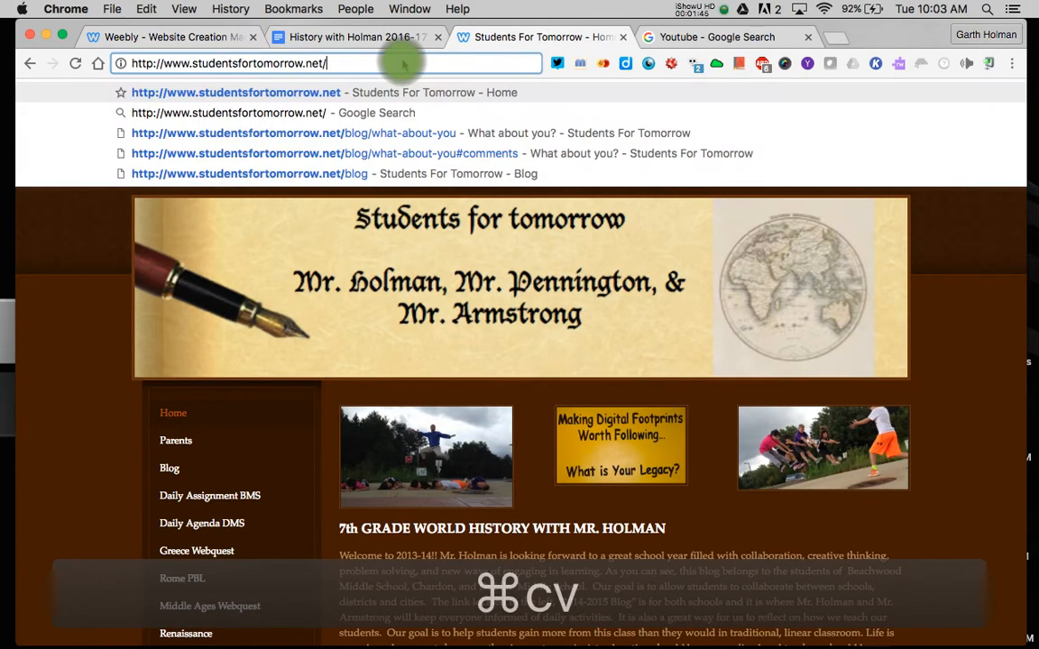
key(cmd+c)
triple_click(365, 64)
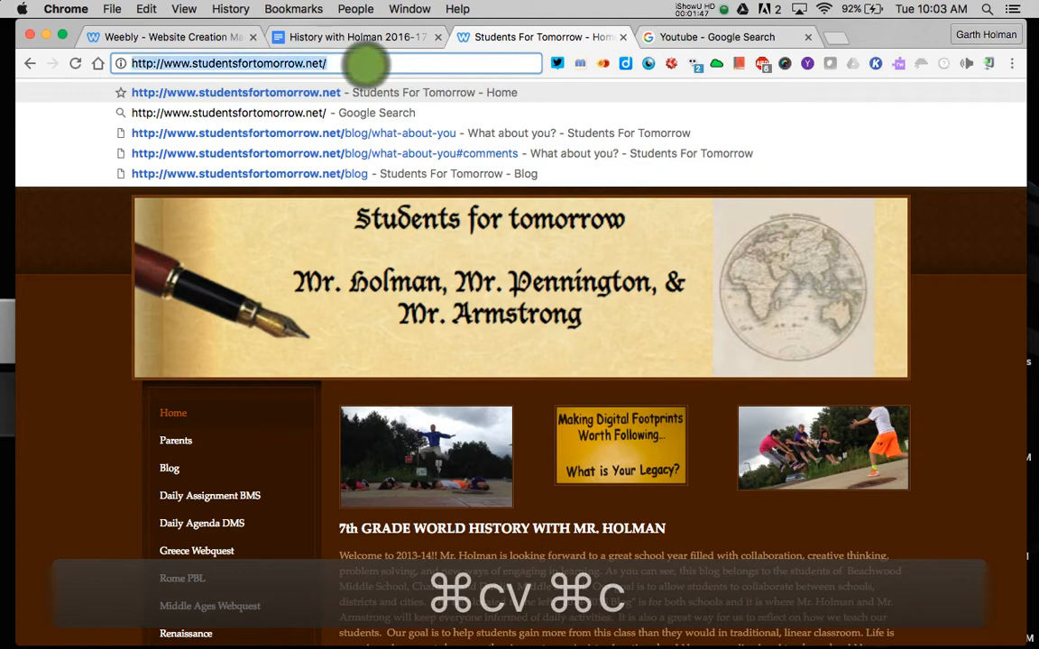
key(cmd+c)
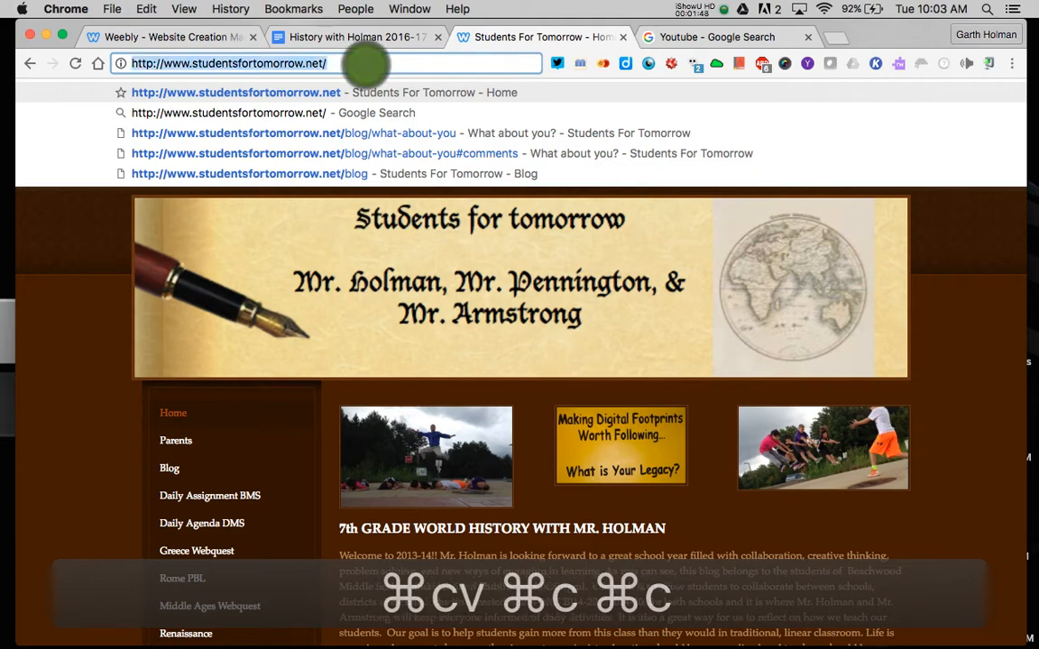
click(206, 36)
click(545, 262)
key(super+v)
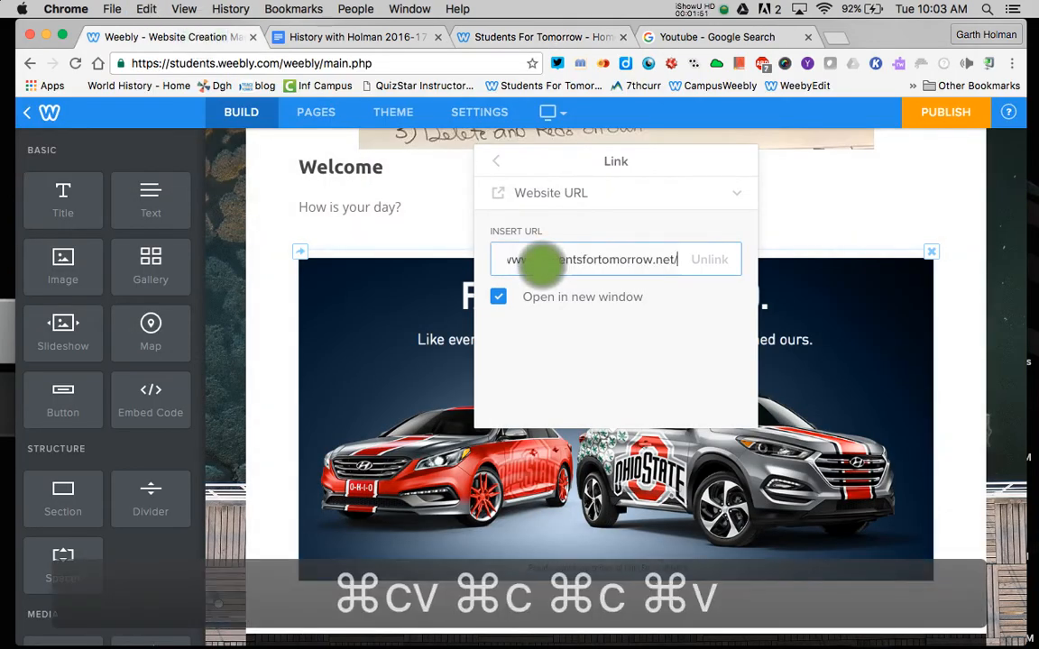
click(839, 222)
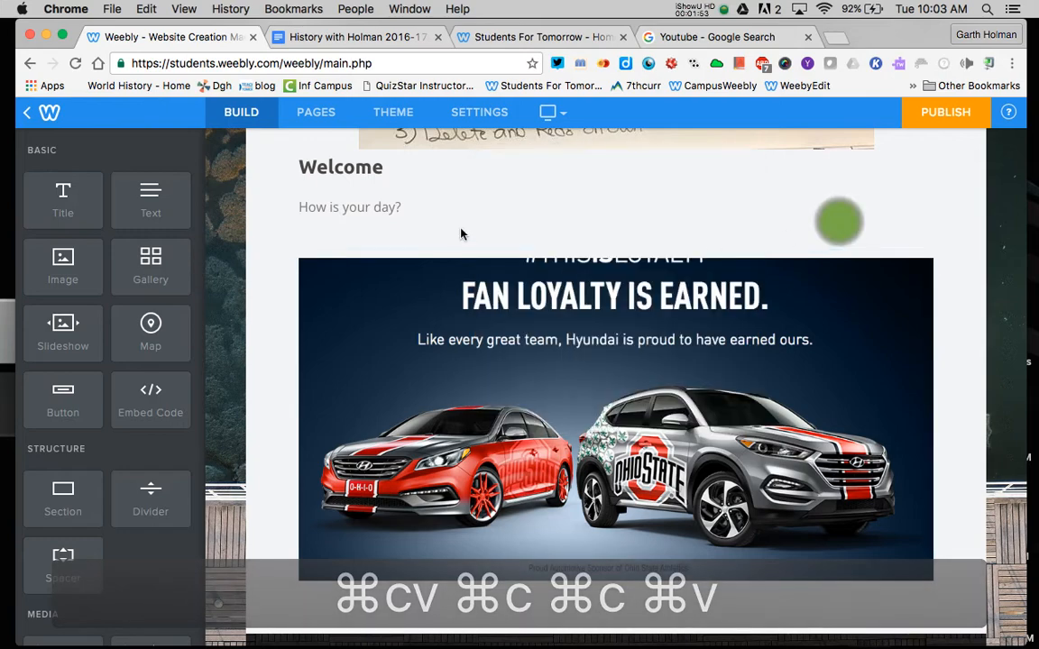
Add a button element beside the "How is your day?" text, below the Welcome title.
scroll(478, 271, up, 5)
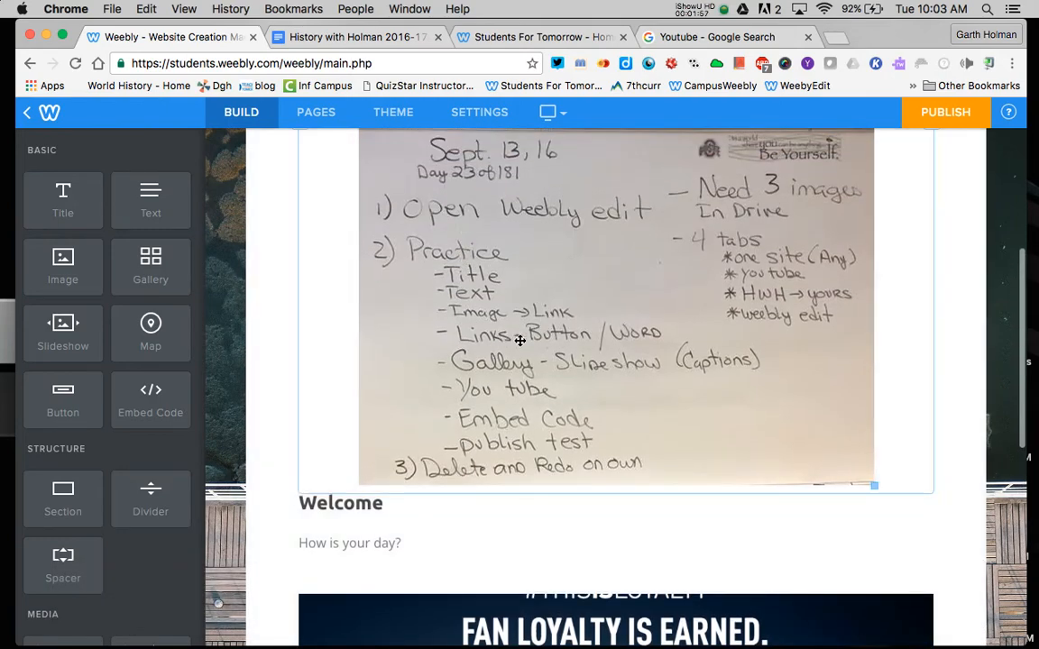
scroll(541, 343, down, 4)
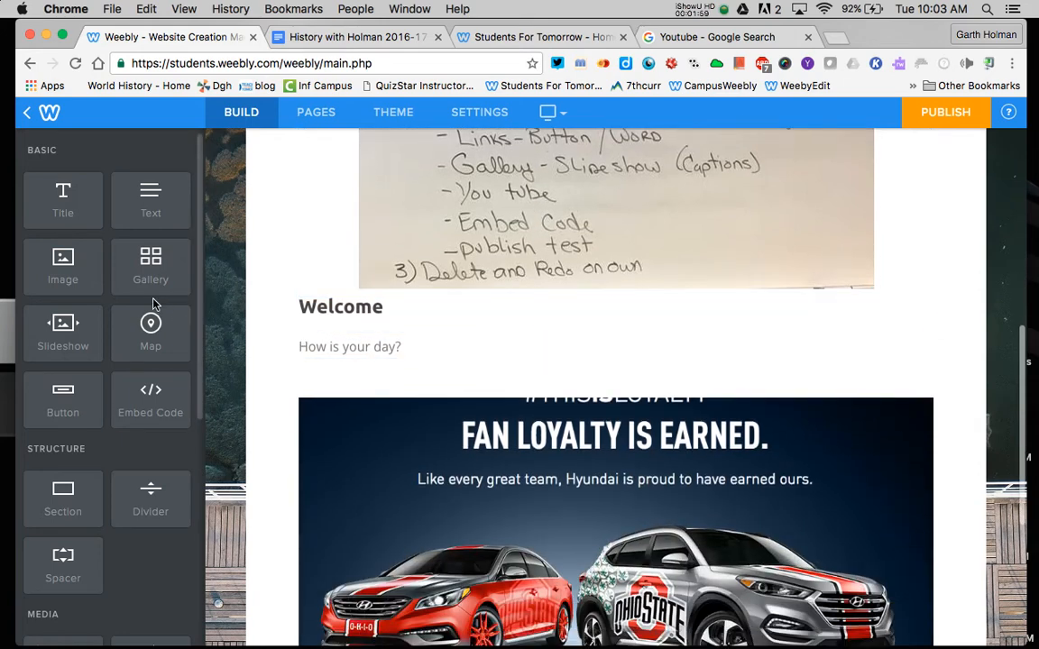
drag(54, 408, 307, 352)
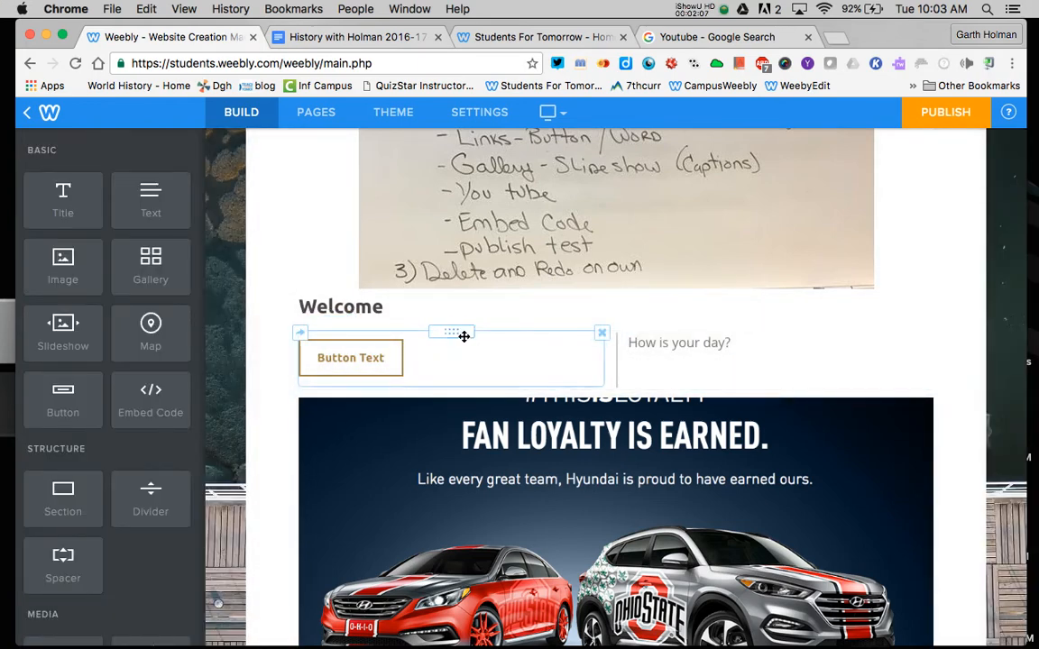
click(349, 357)
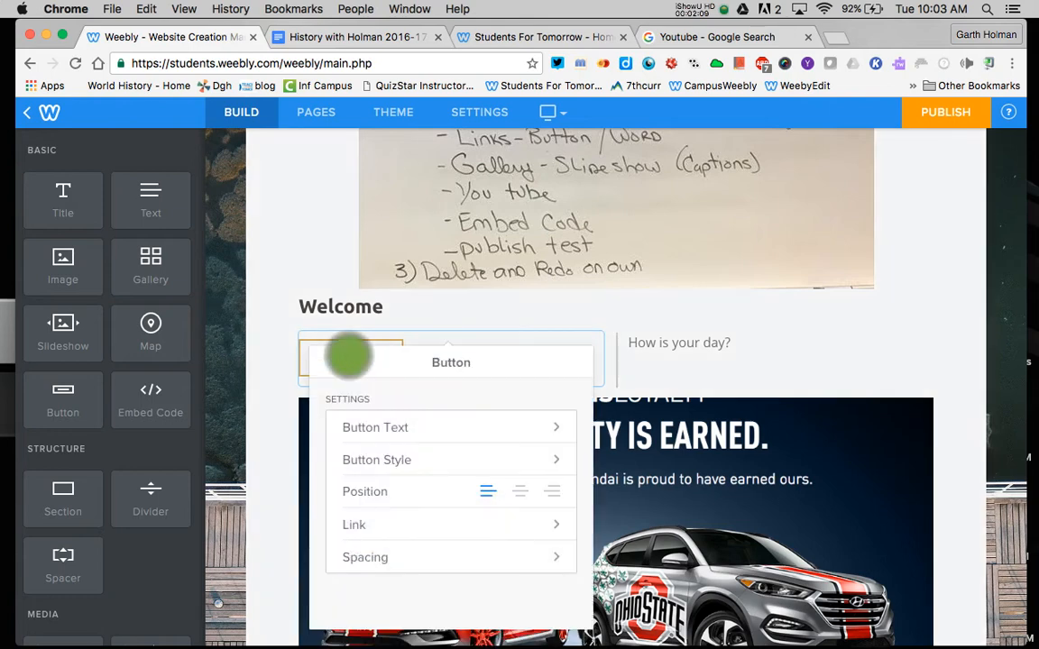
click(404, 526)
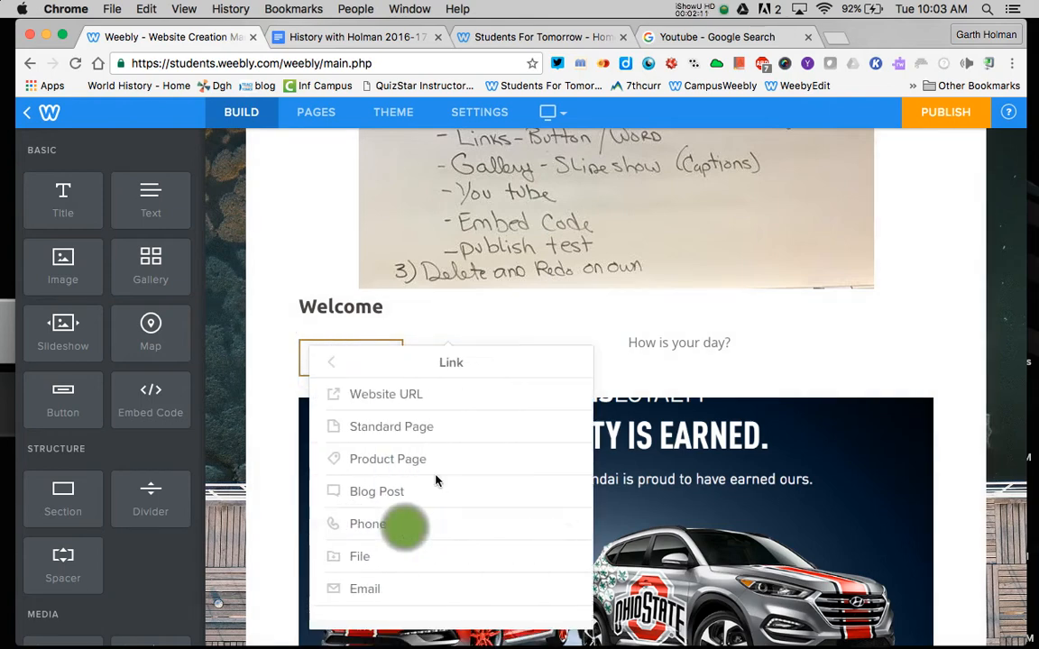
click(407, 401)
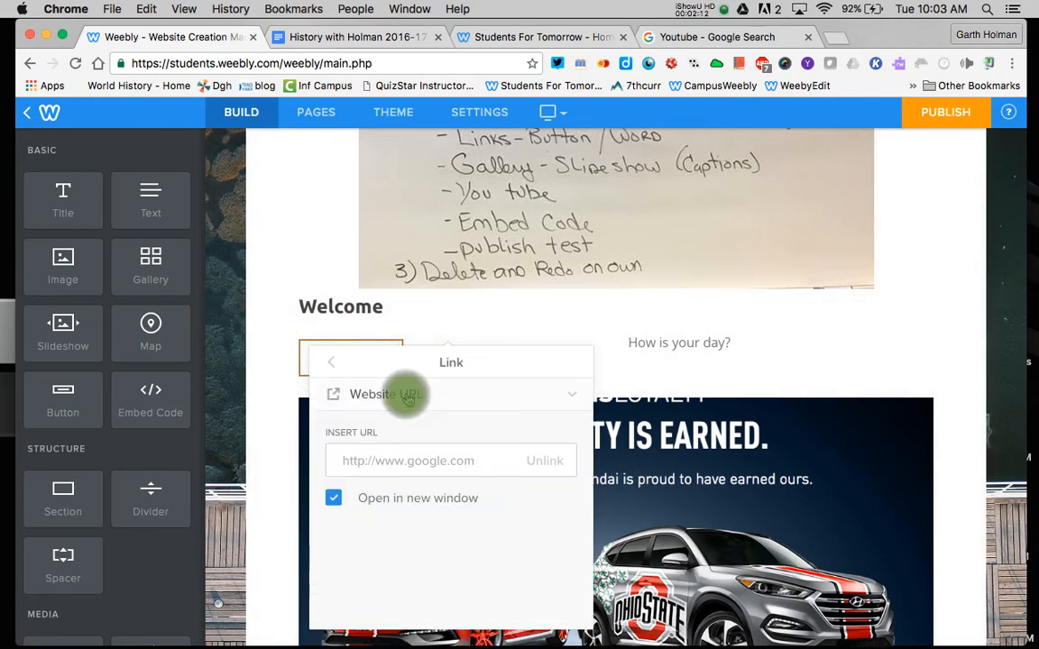
click(408, 462)
key(super+v)
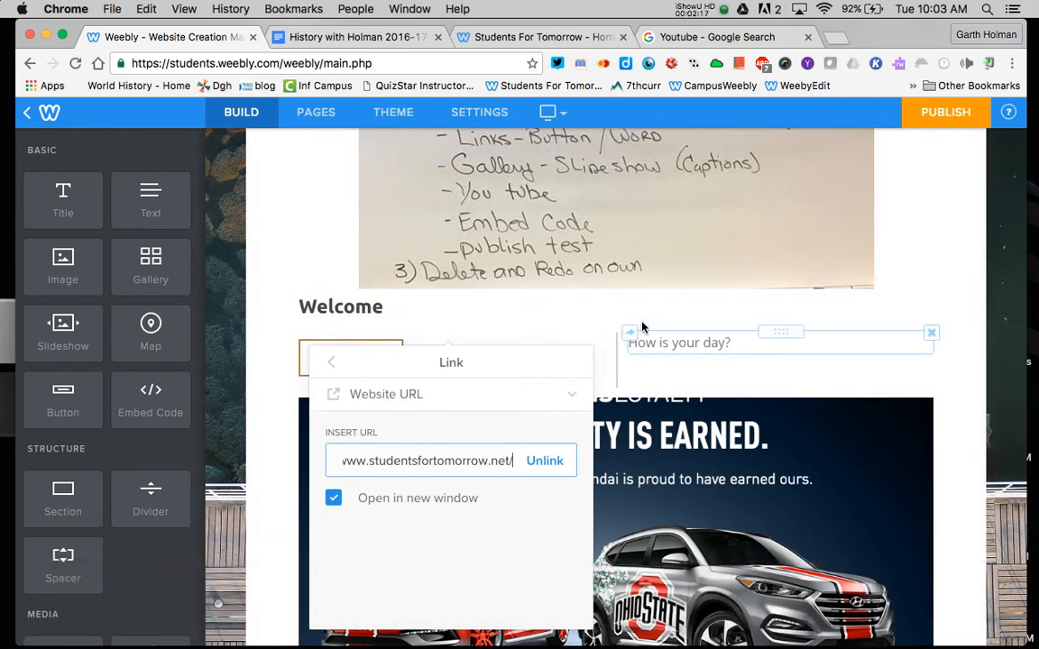
click(594, 332)
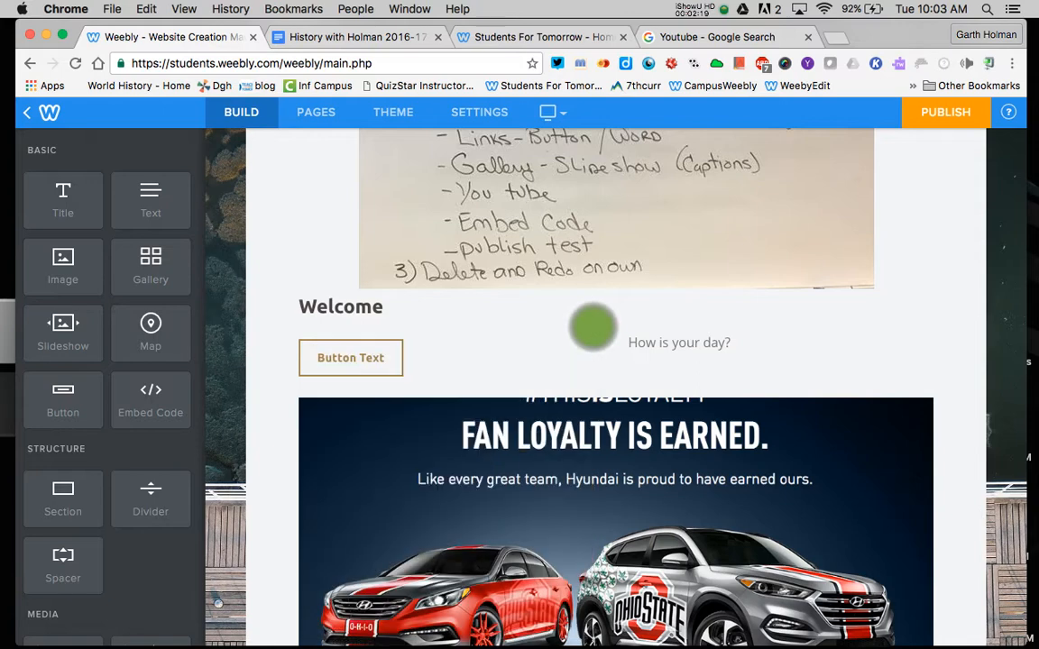
Replace the button's placeholder label with "Students for tomorrow.net".
click(386, 363)
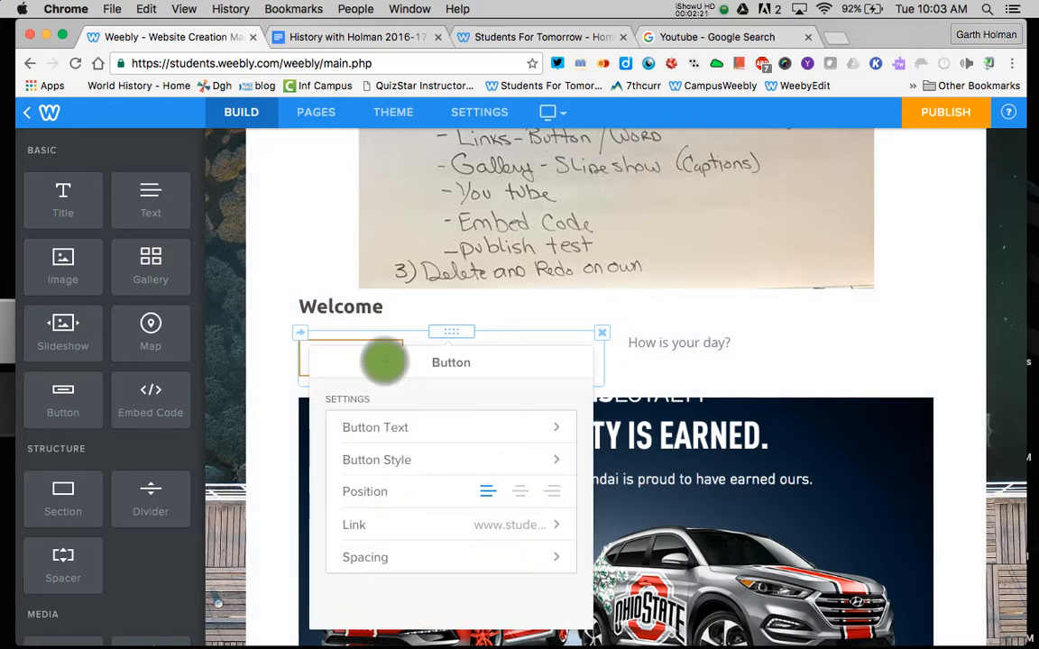
click(301, 355)
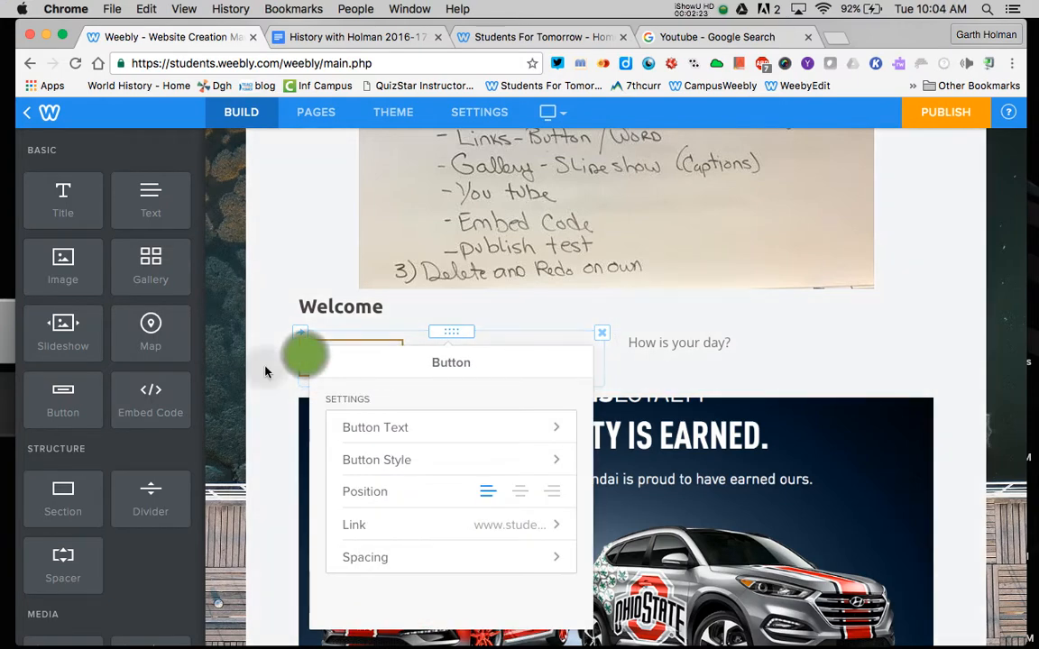
click(267, 370)
click(354, 353)
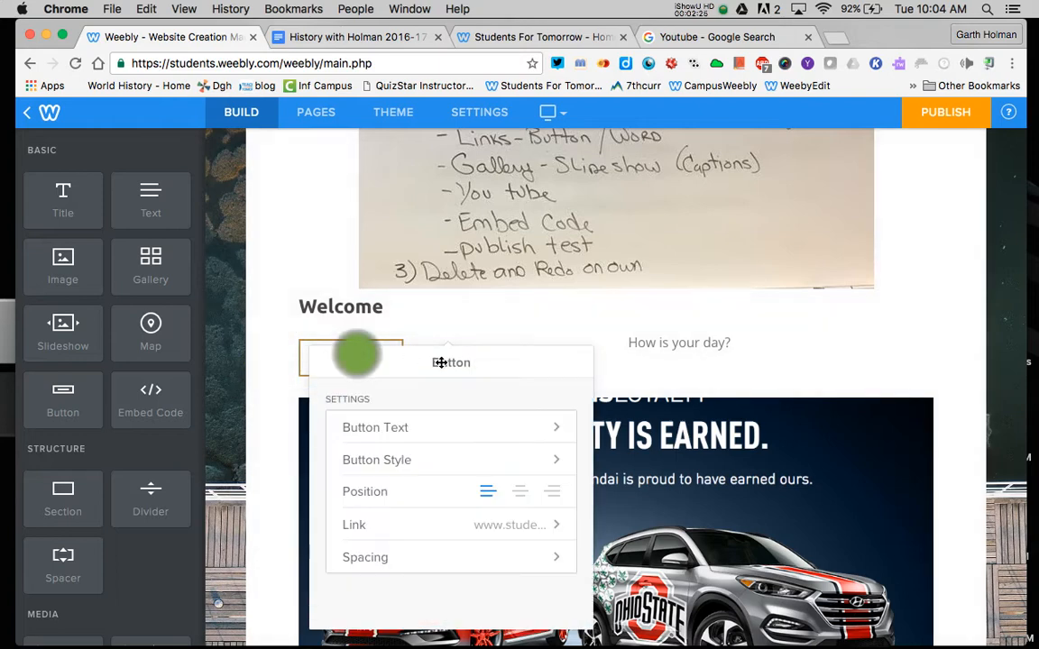
scroll(738, 383, down, 3)
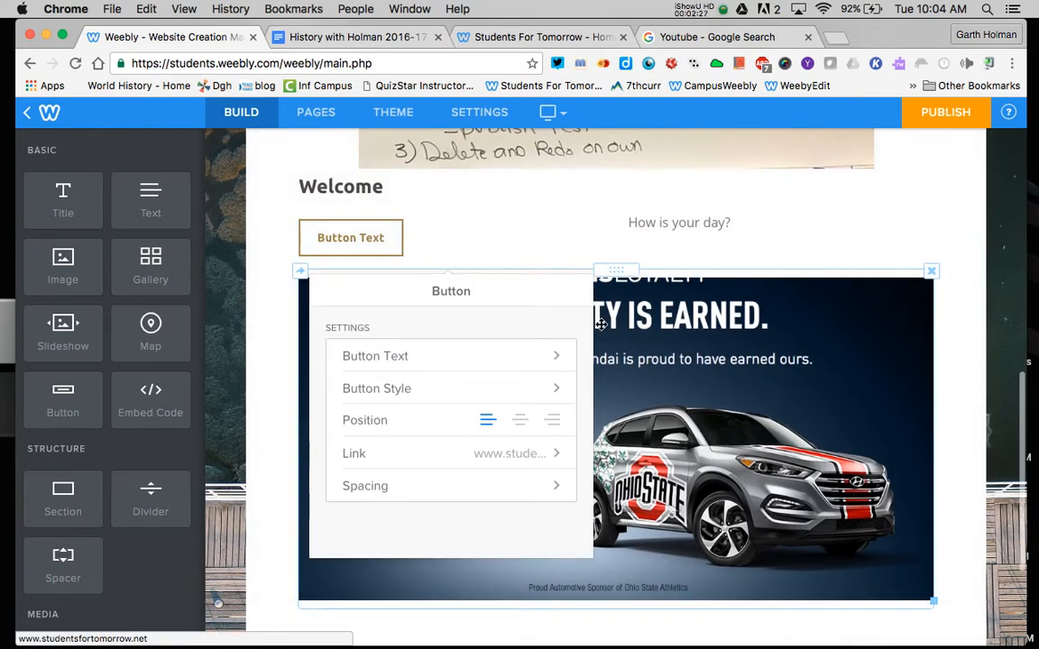
key(Right)
key(Right)
key(Right)
key(Right)
key(Right)
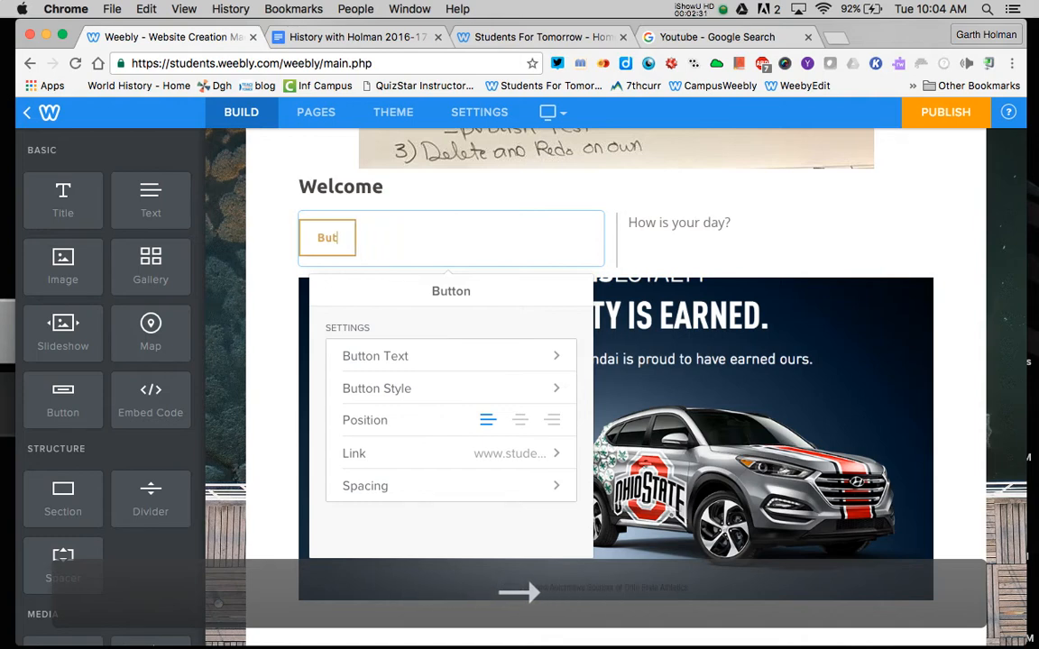
text(Students)
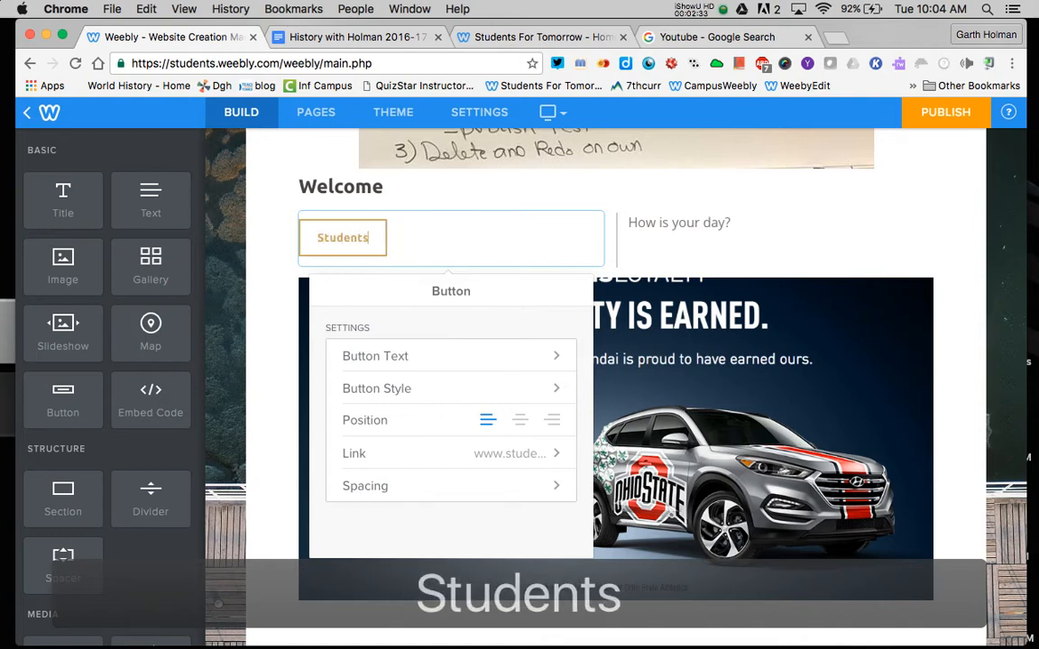
text( for tomorrow.net)
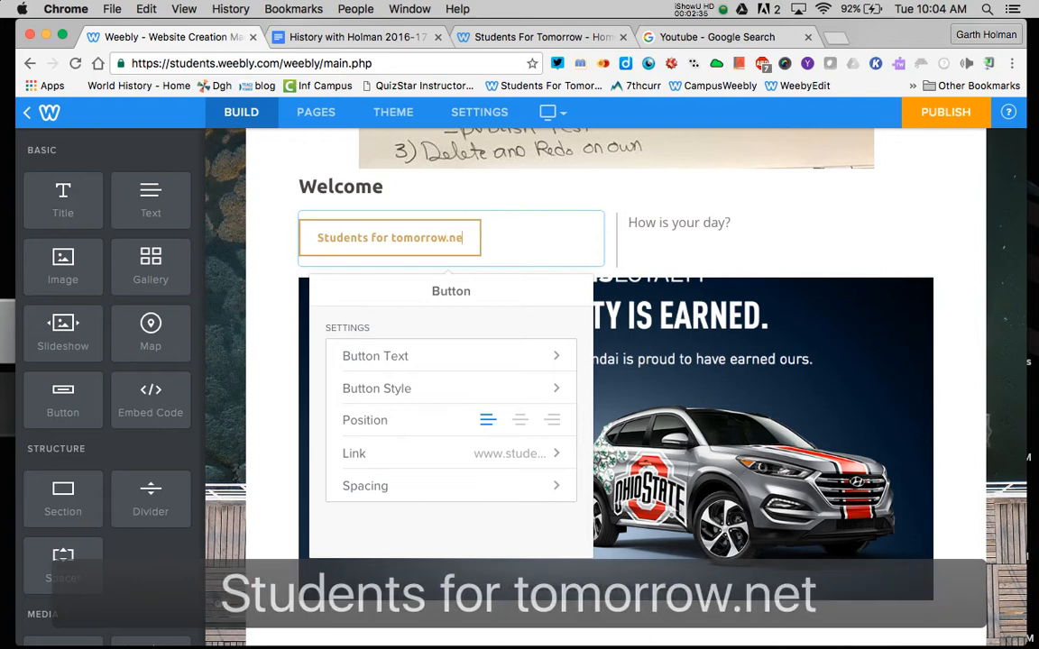
Correct the button label to "StudentsforTomorrow.net" by capitalising the T and removing the spaces, then close the button settings.
click(395, 238)
key(BackSpace)
text(T)
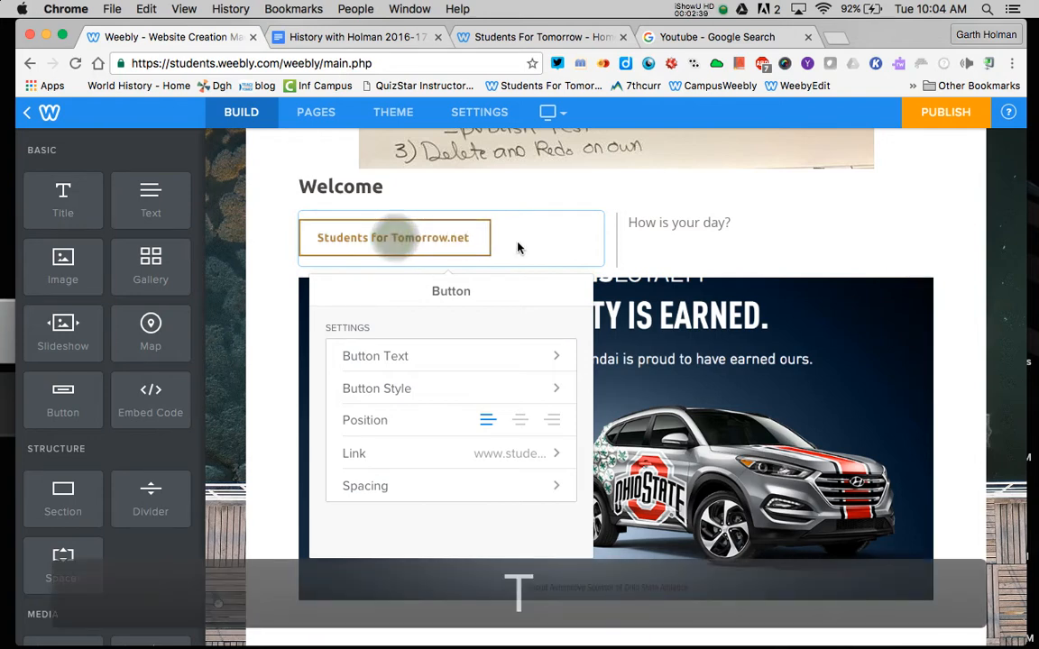
click(391, 237)
key(Left)
key(Left)
key(Left)
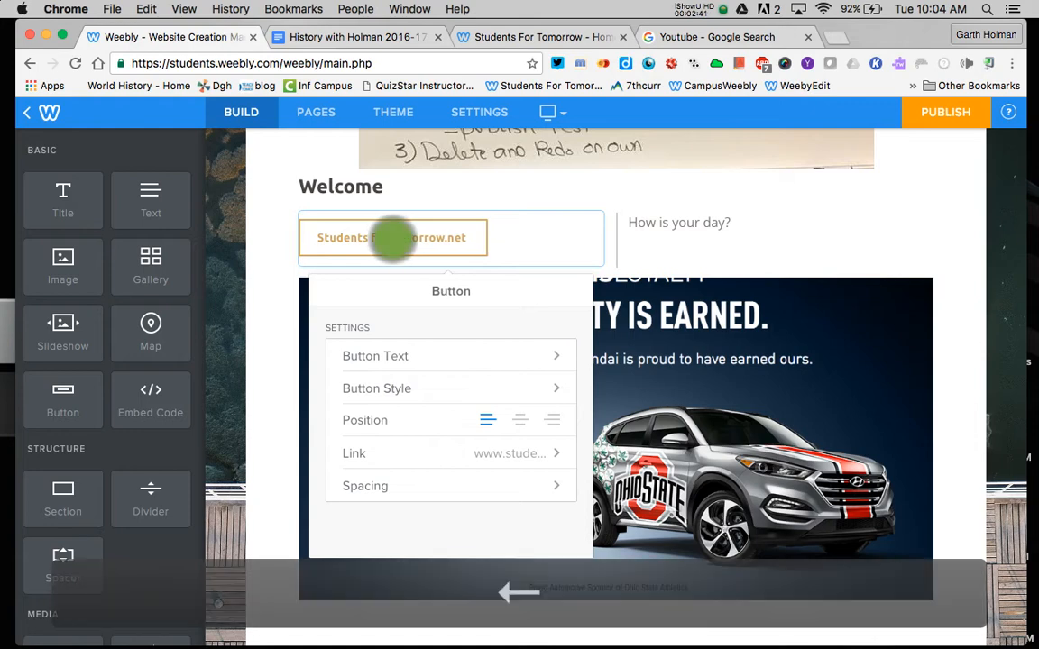
key(BackSpace)
key(Delete)
text(F)
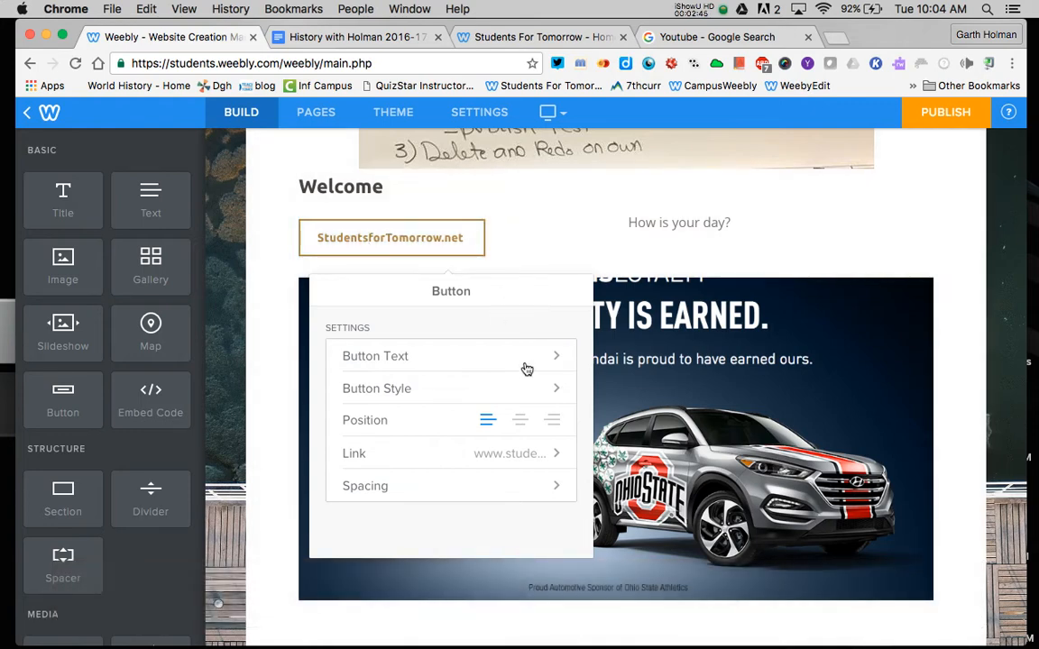
click(261, 282)
Colour the word "day" light red in the "How is your day?" text.
scroll(261, 282, up, 5)
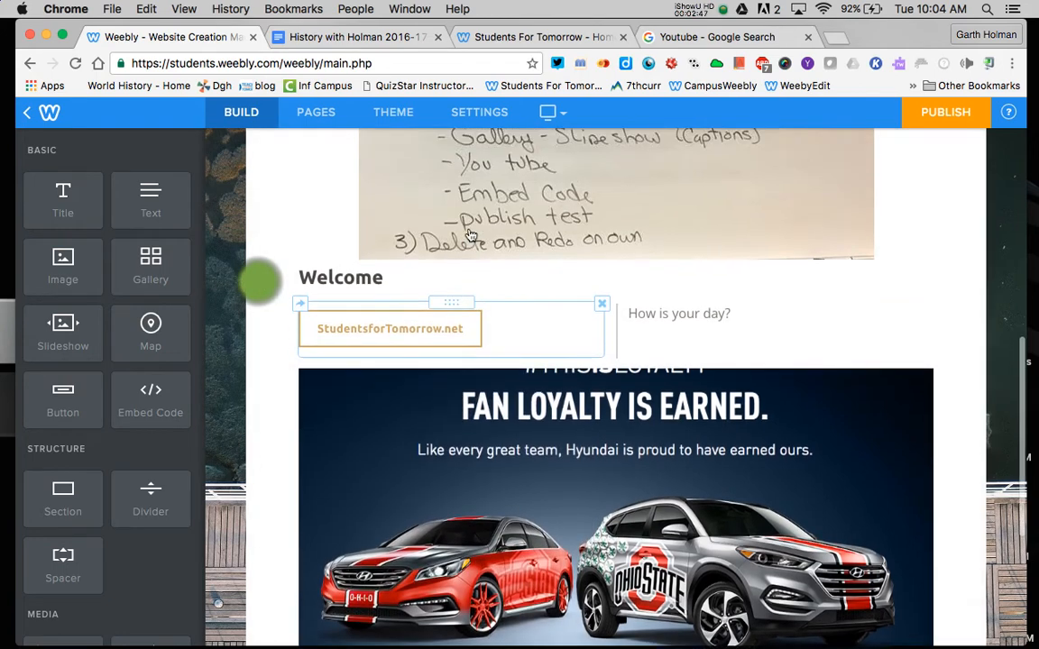
scroll(469, 235, up, 1)
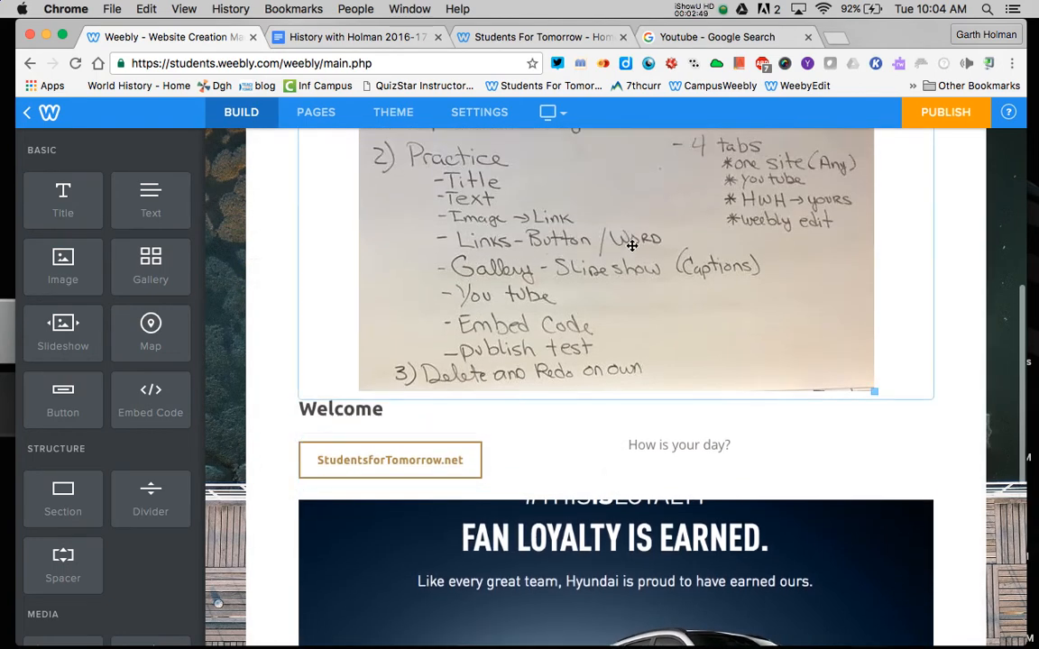
click(703, 448)
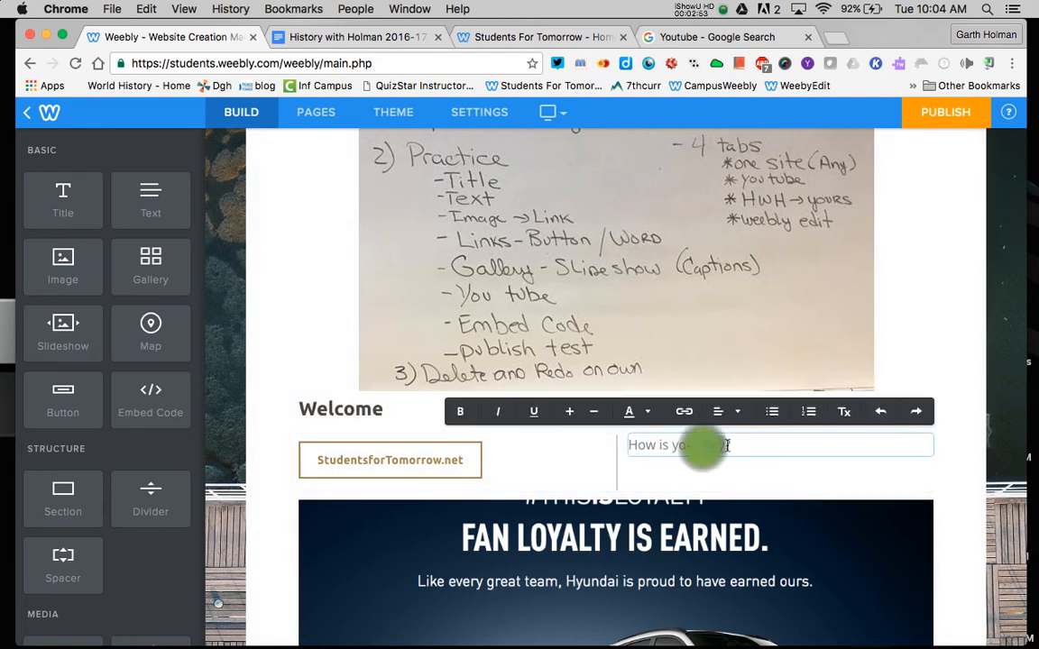
double_click(722, 445)
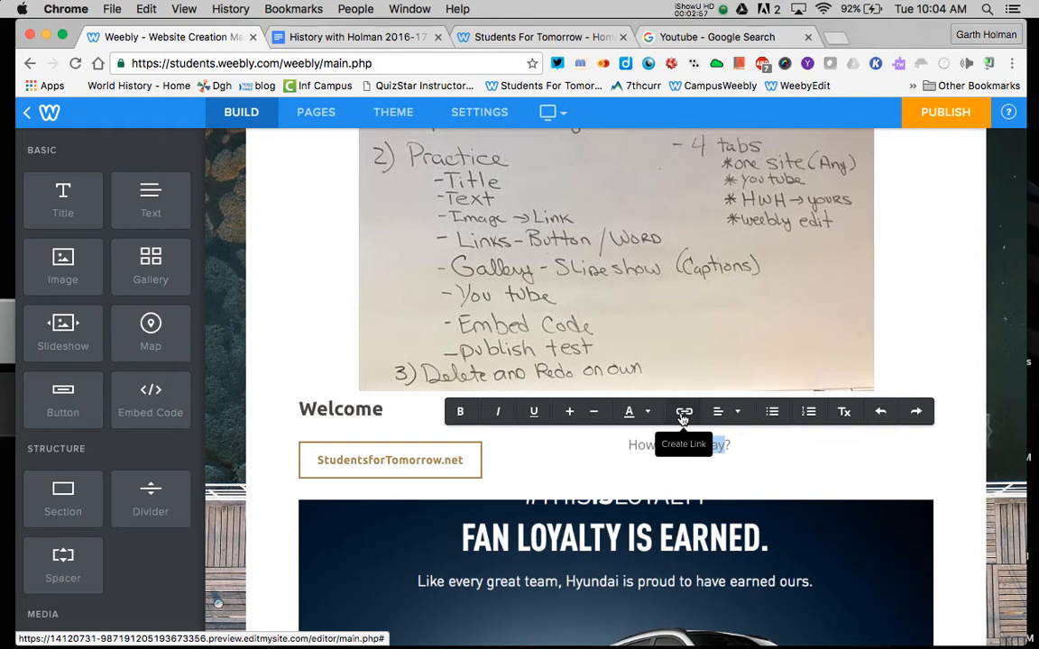
click(648, 413)
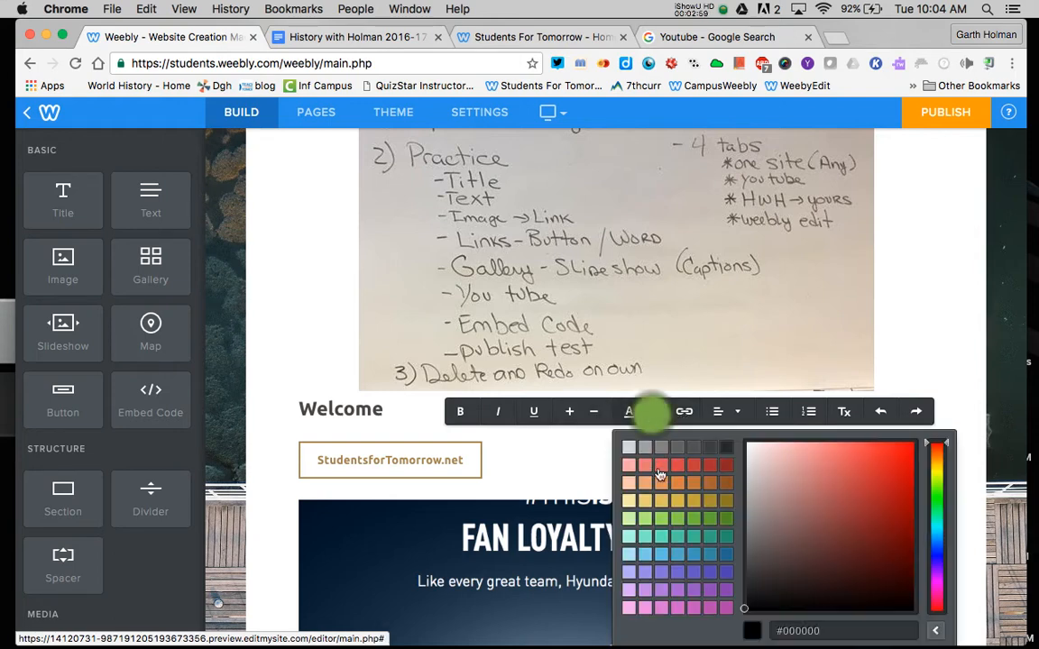
click(658, 464)
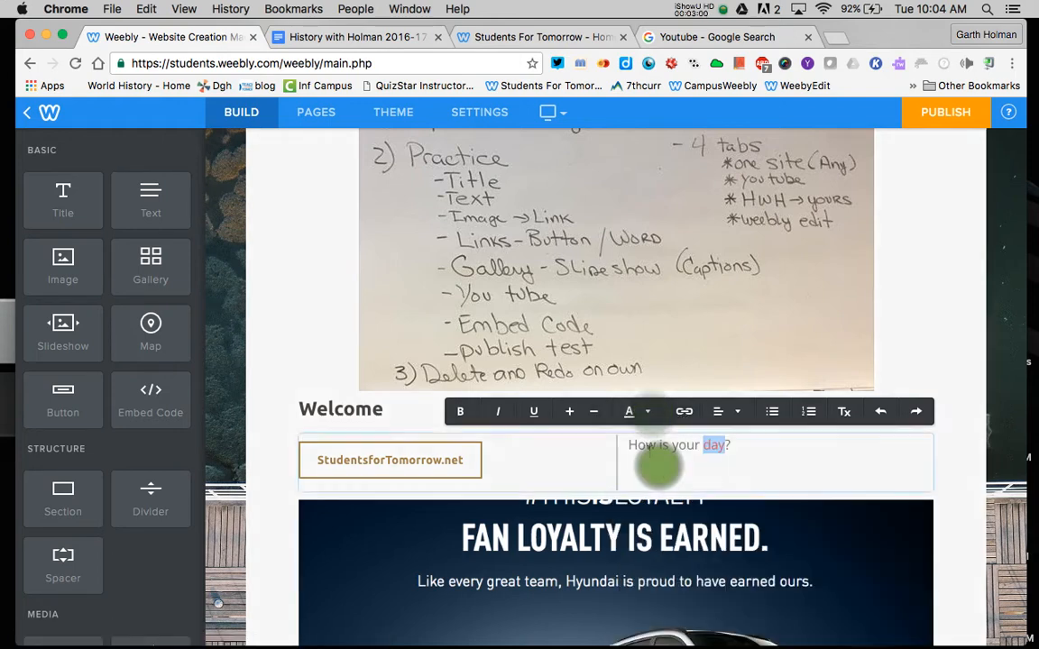
Enlarge the selected word "day" by three size increments and underline it.
click(570, 412)
click(569, 412)
click(569, 412)
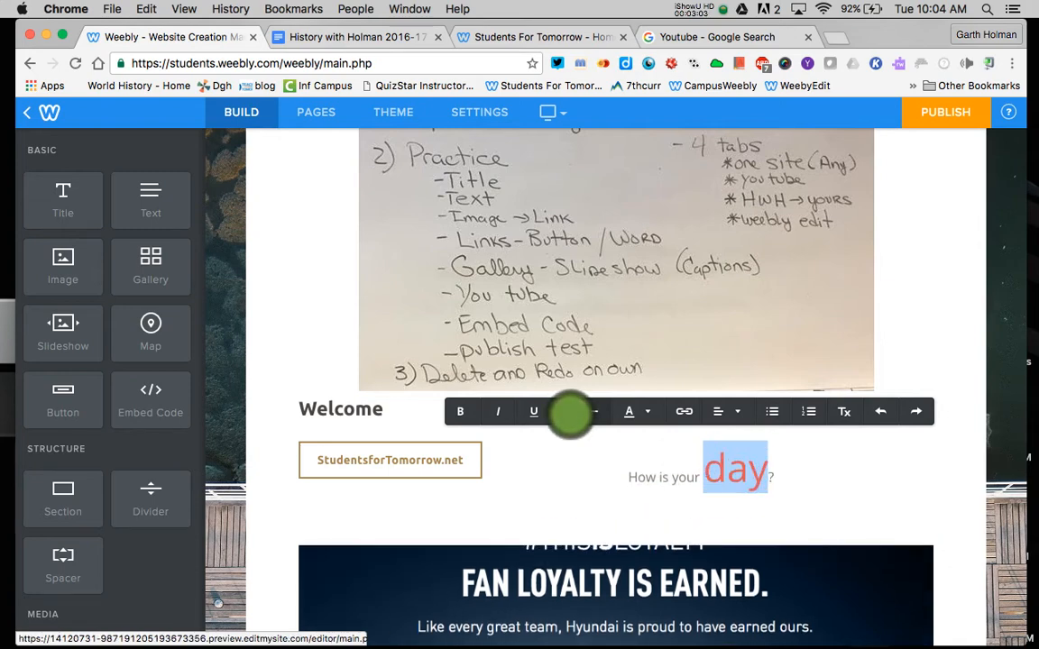
click(534, 413)
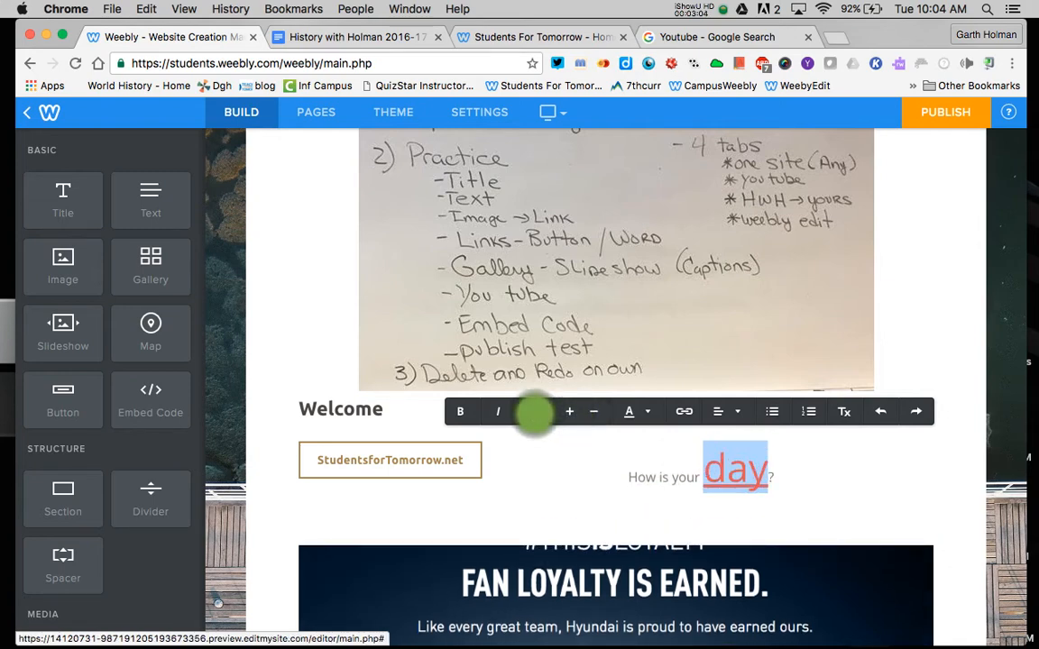
click(683, 411)
click(590, 173)
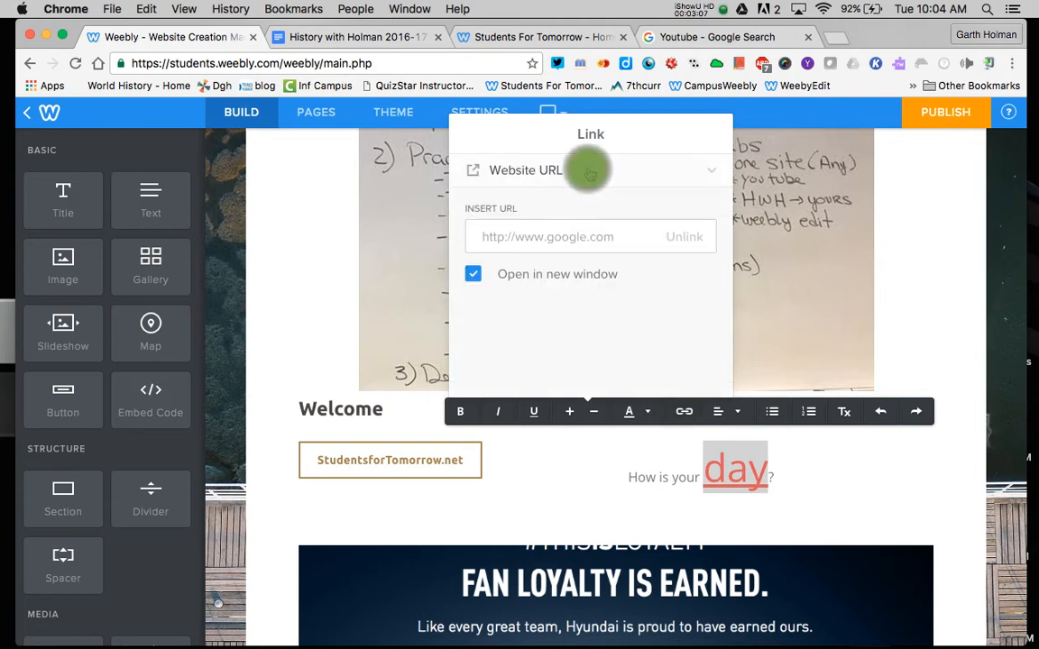
click(546, 237)
text(http://www.studentsfortomorrow.net/)
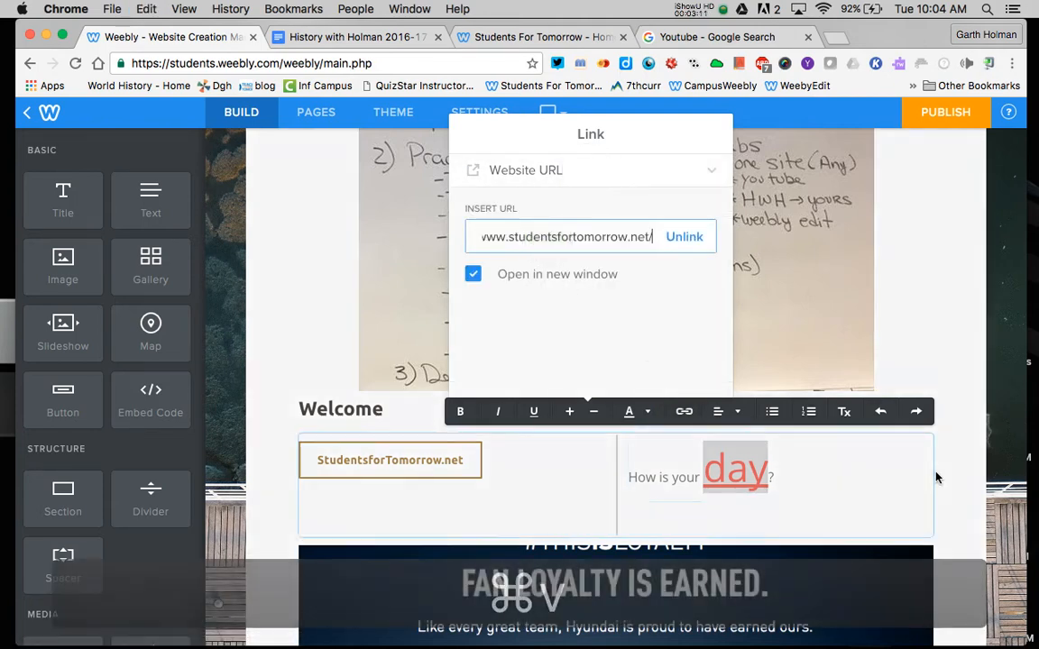
click(947, 467)
click(969, 513)
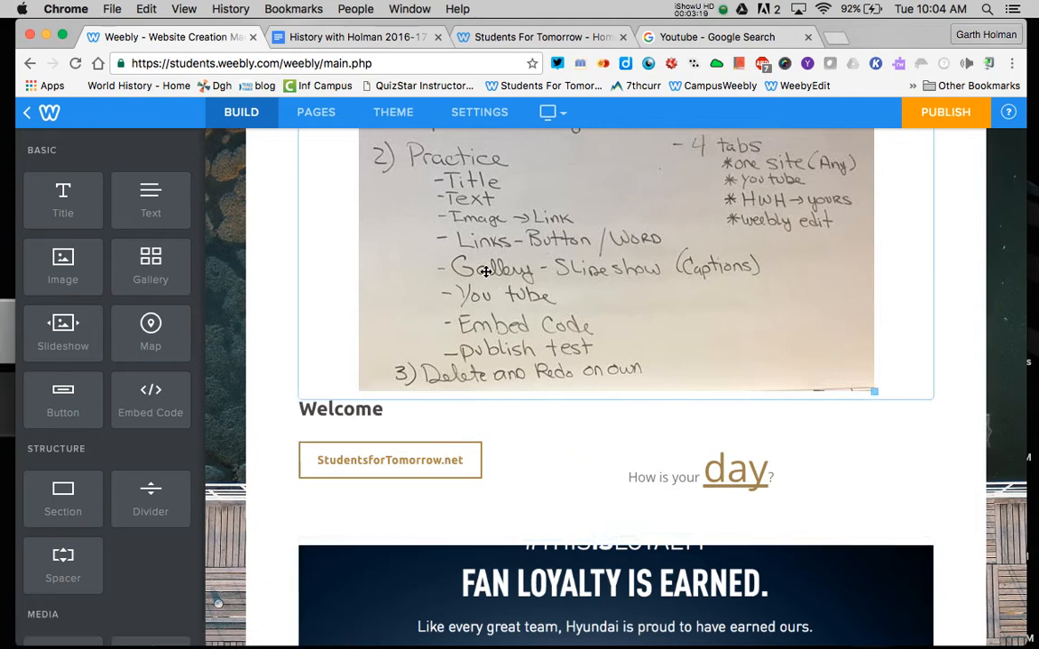
Add a full-width gallery below the button and text row and upload the Desktop screenshots dated 2016-09-13, 2016-09-12 and 2016-09-01.
drag(137, 259, 617, 533)
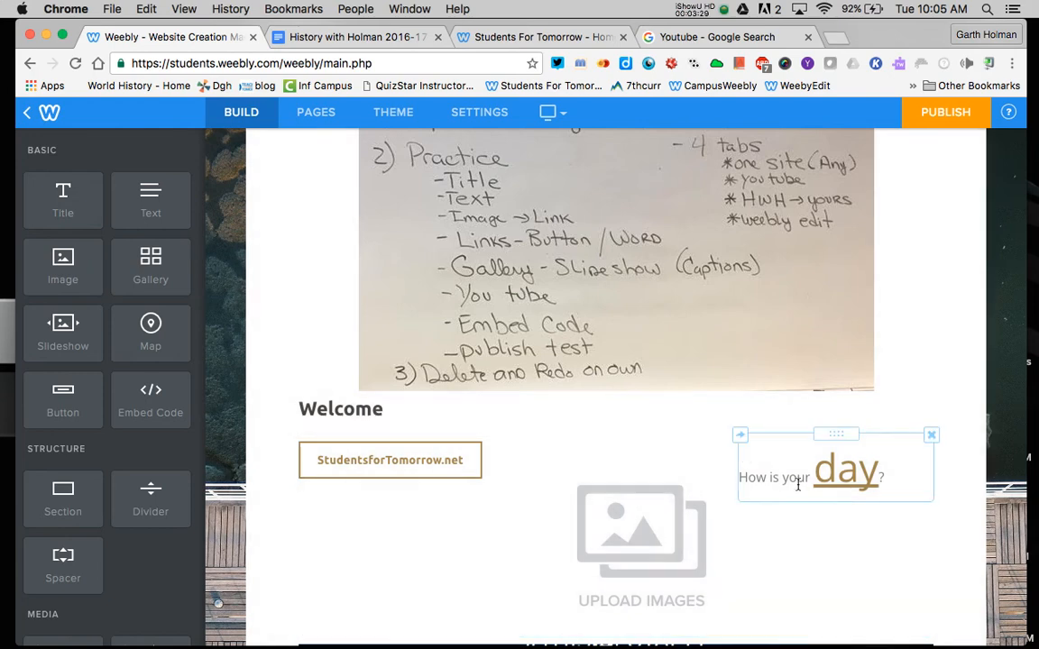
drag(620, 434, 619, 619)
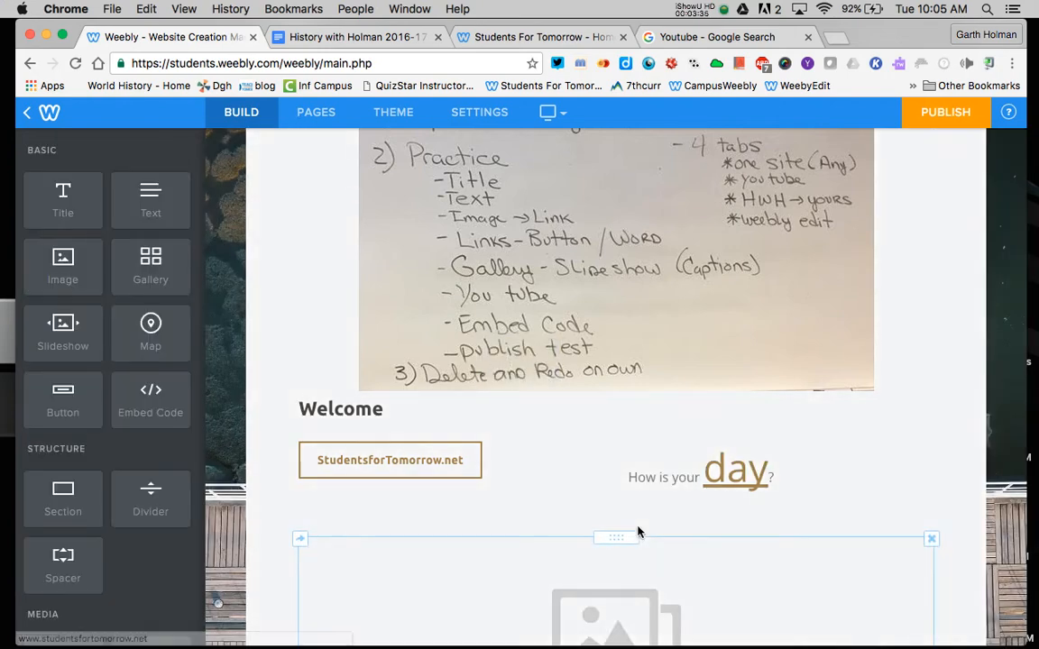
click(607, 614)
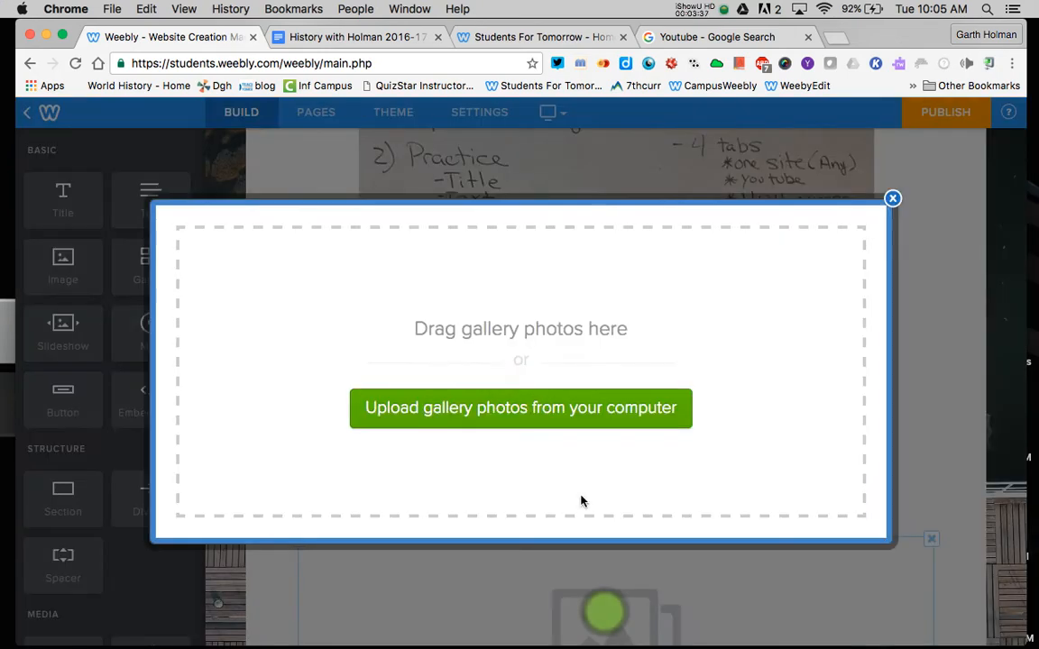
click(517, 419)
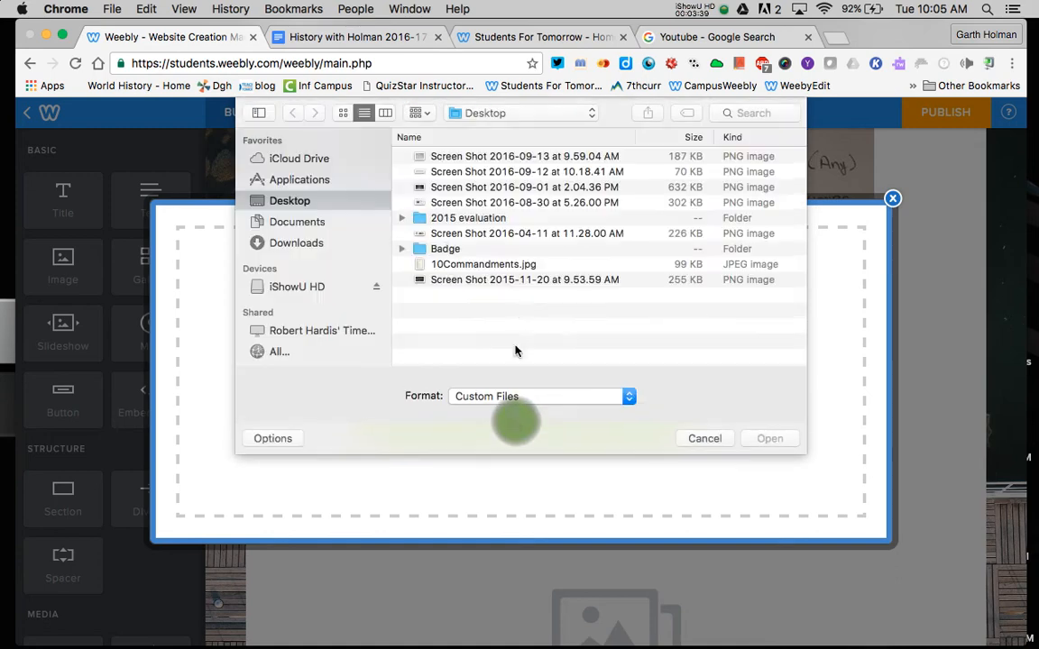
click(481, 159)
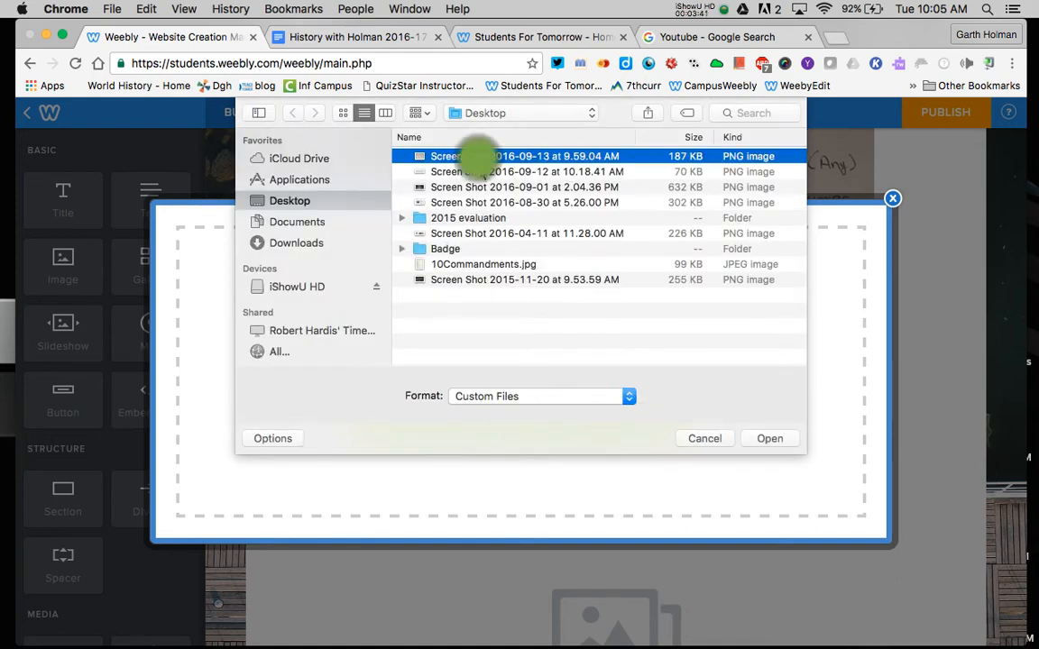
shift+click(479, 187)
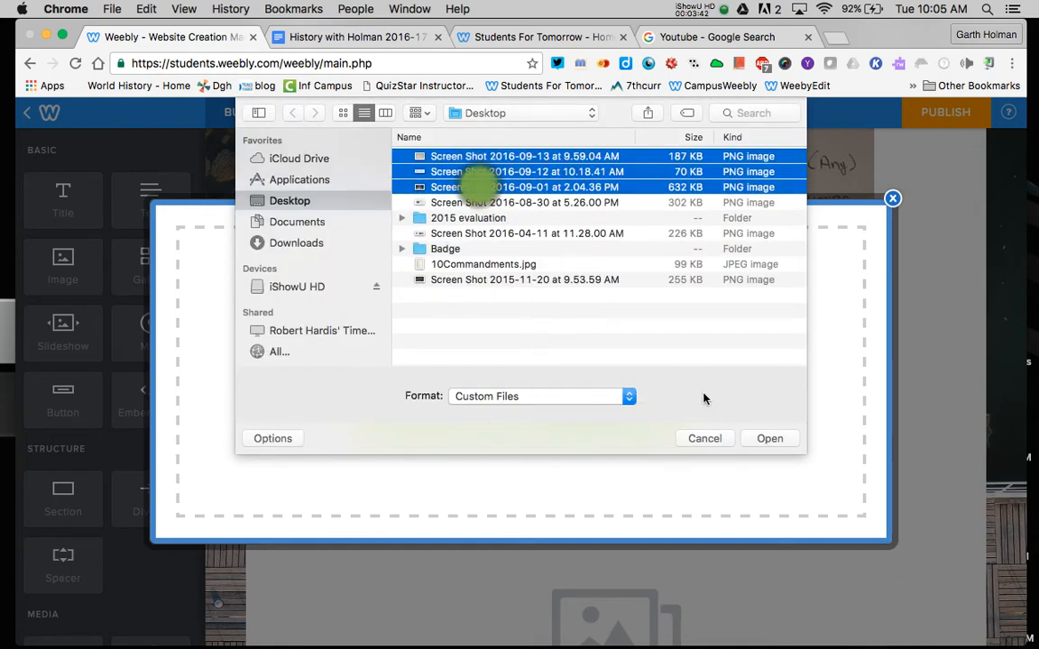
click(769, 439)
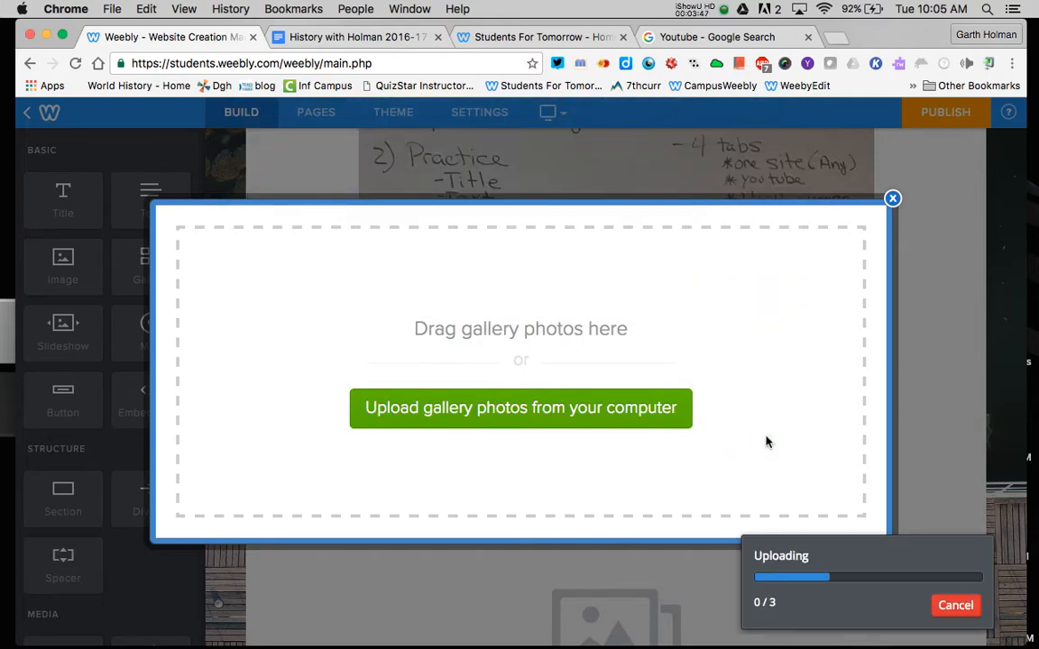
Add the caption "Our Daily work agenda" to the handwritten agenda image in the gallery.
scroll(766, 437, down, 4)
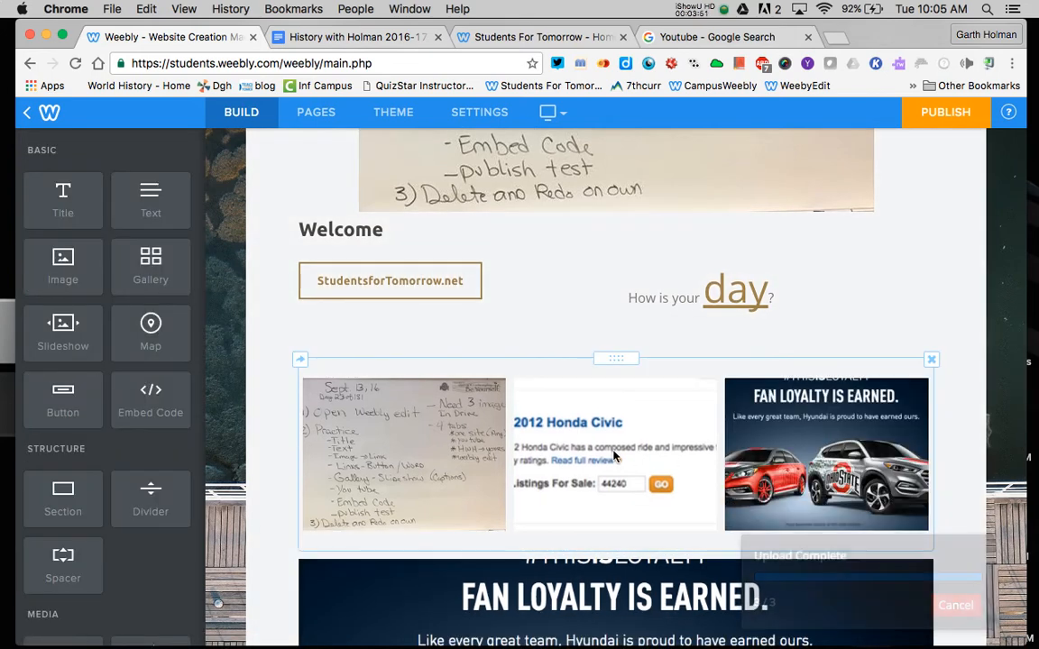
click(439, 447)
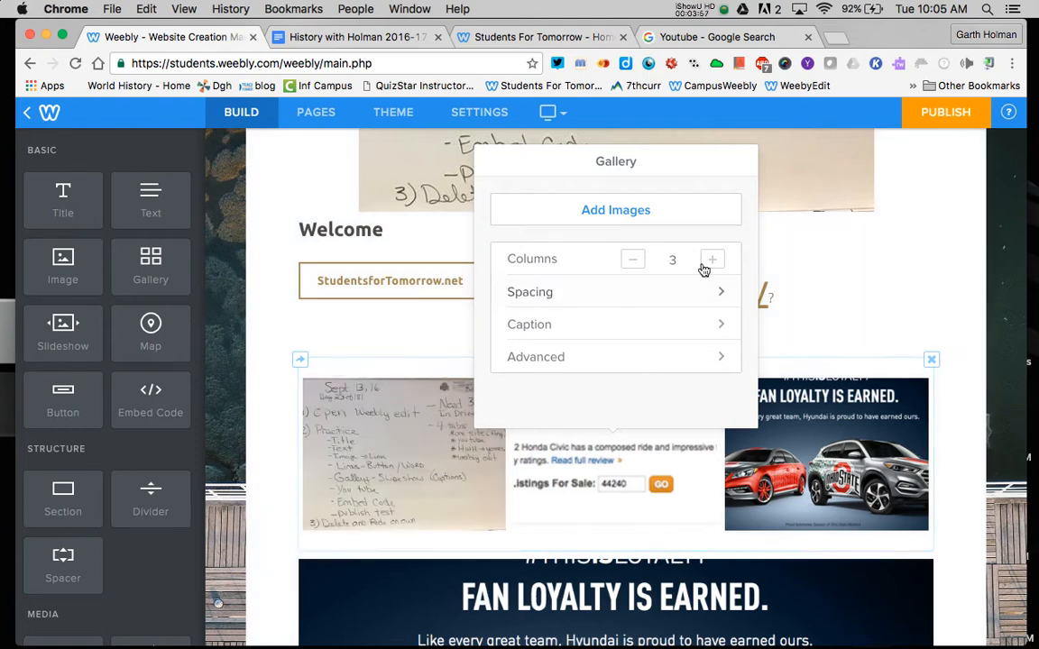
click(433, 478)
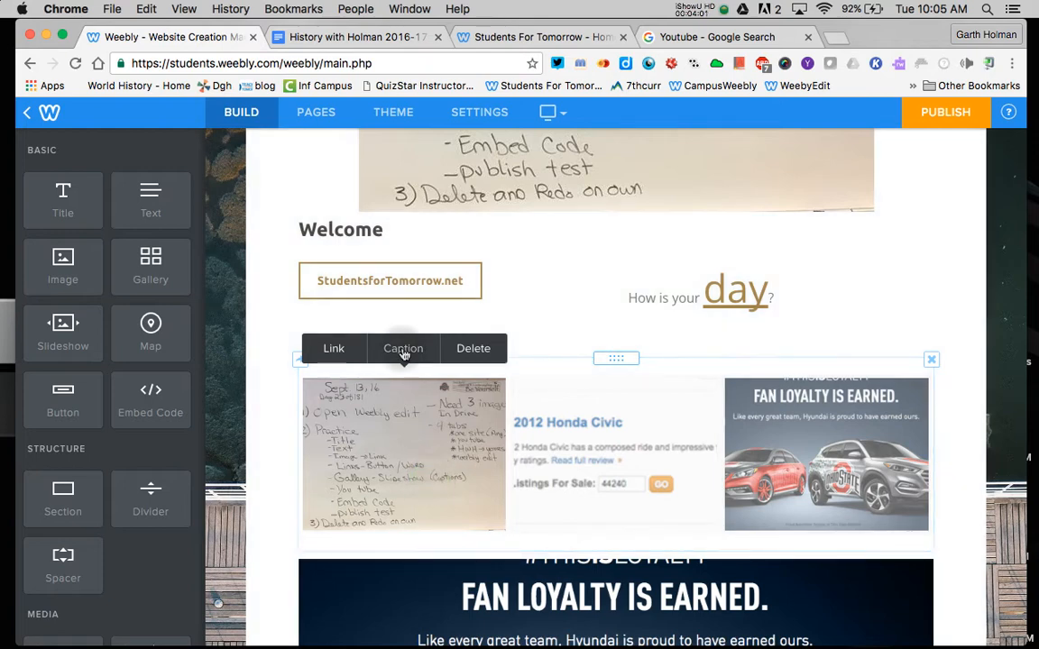
click(403, 350)
text(O)
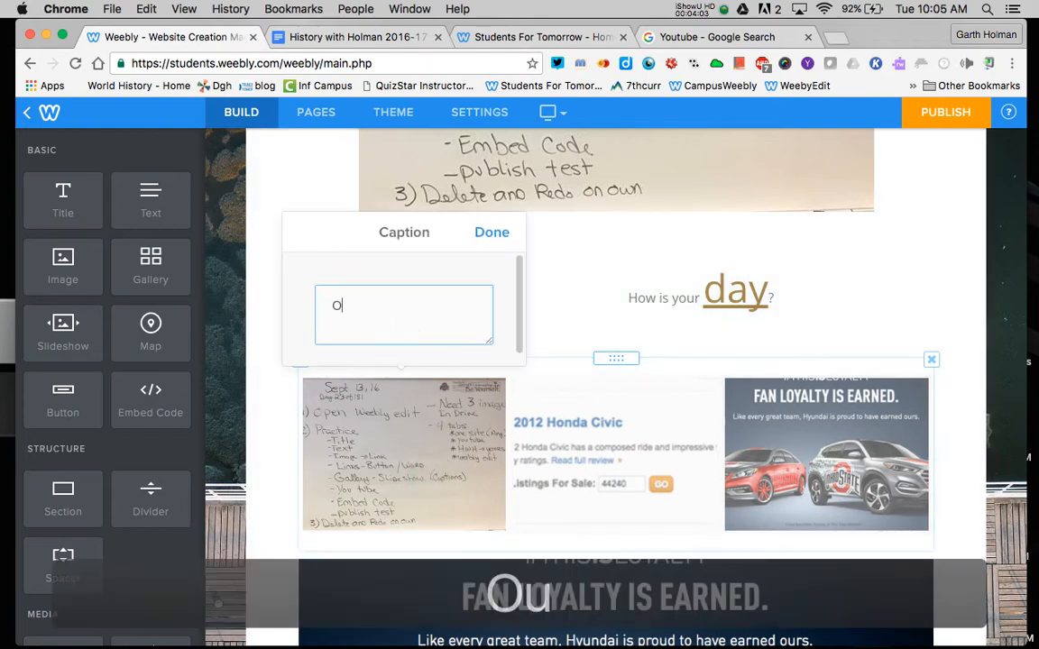
text(ur Daily wor)
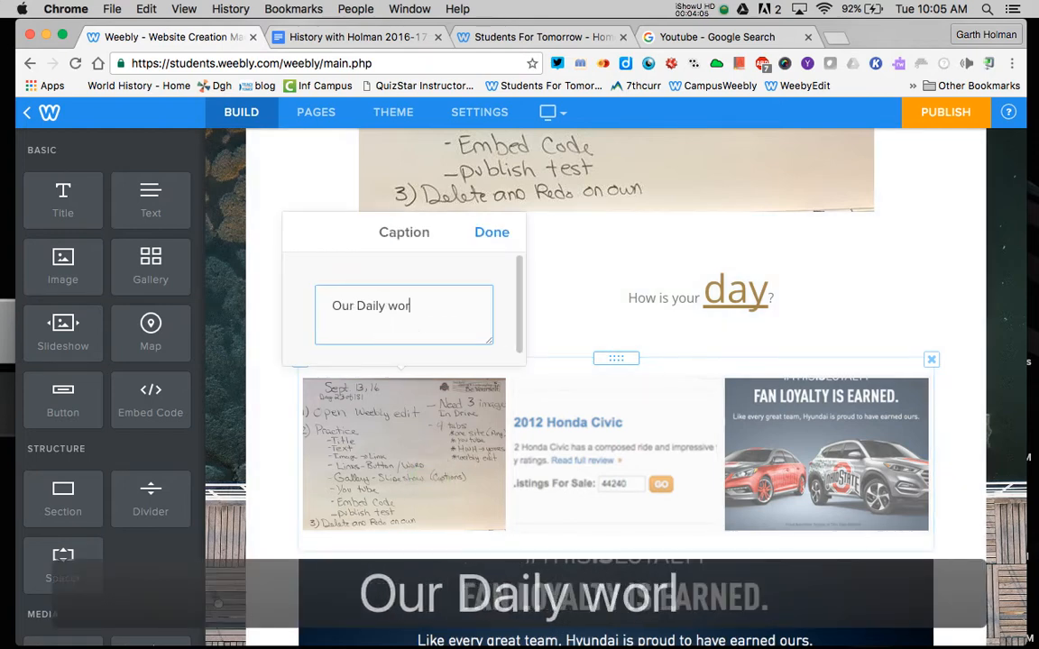
text(k age)
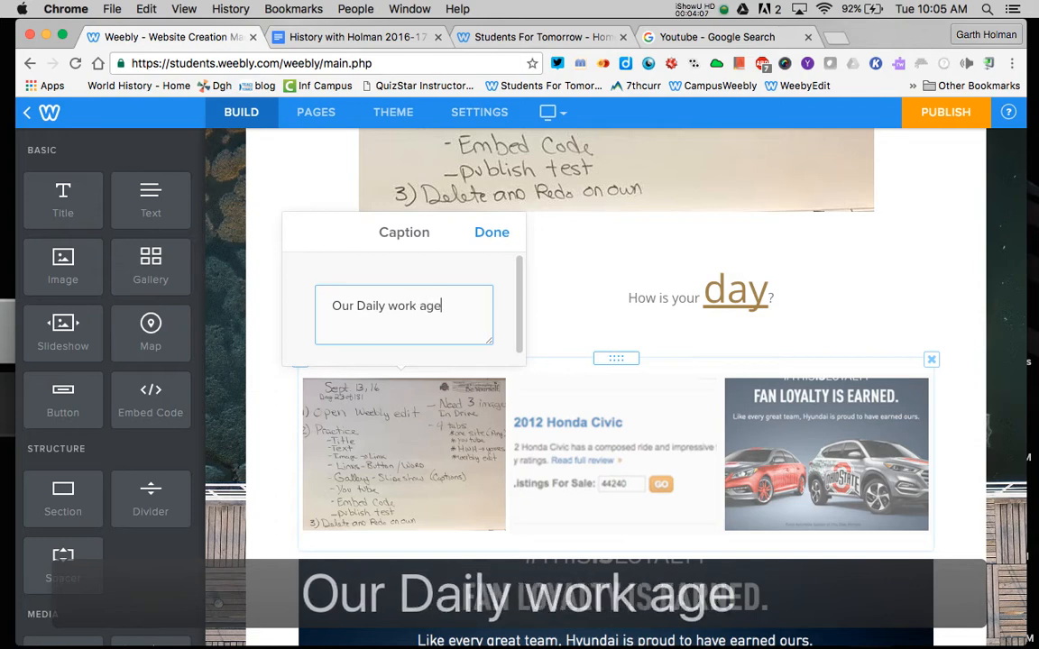
text(nds)
key(BackSpace)
text(a)
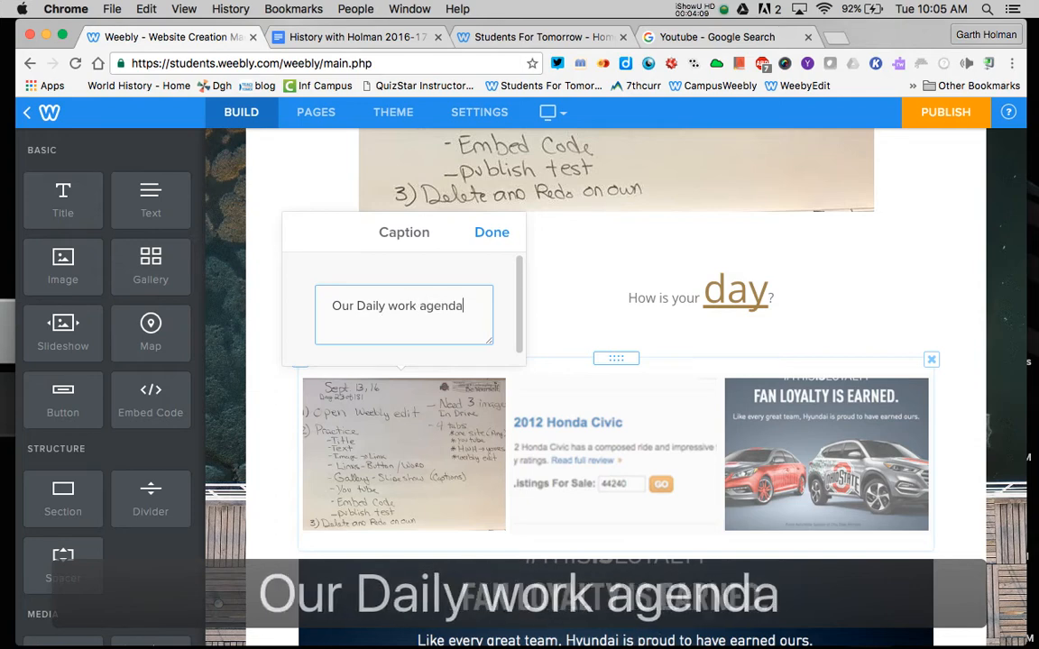
click(362, 306)
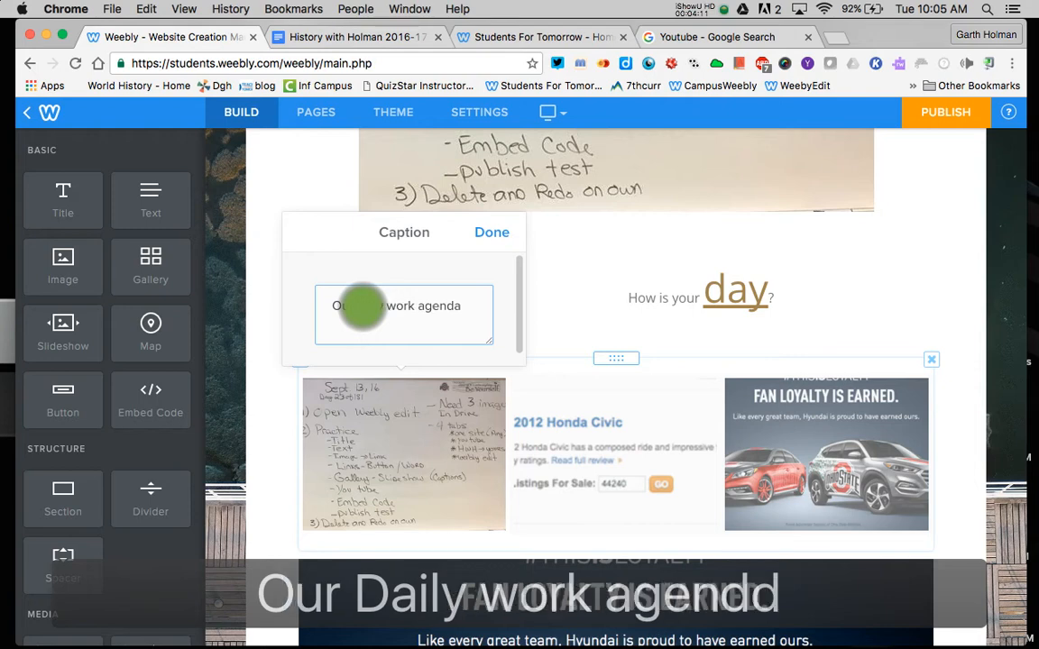
click(492, 235)
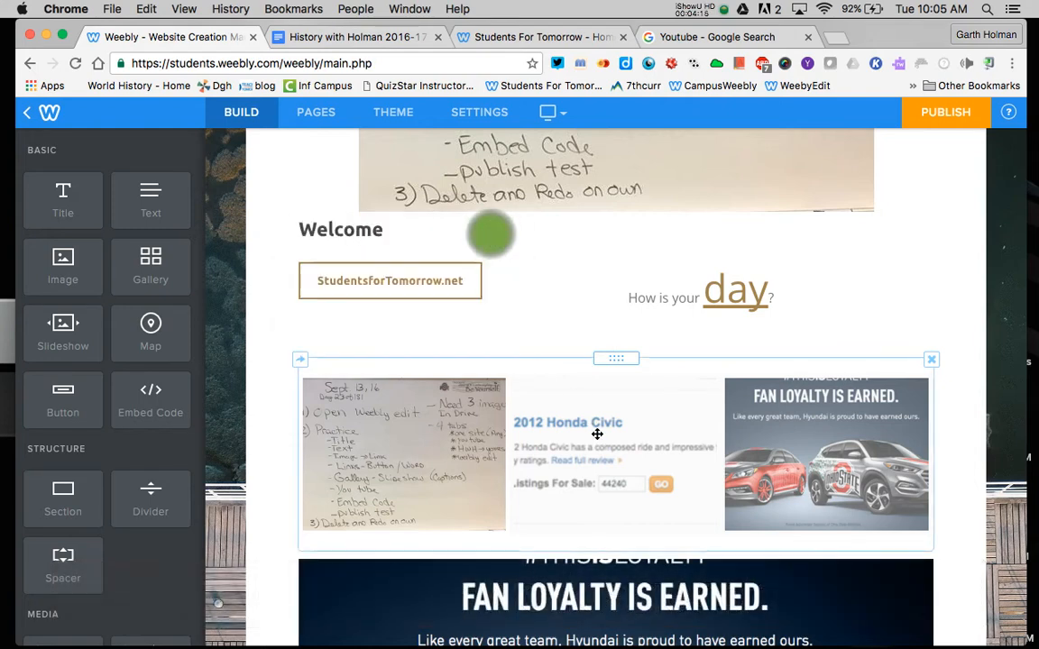
Caption the gallery's Fan Loyalty car image "Go Bucks".
click(777, 449)
click(832, 349)
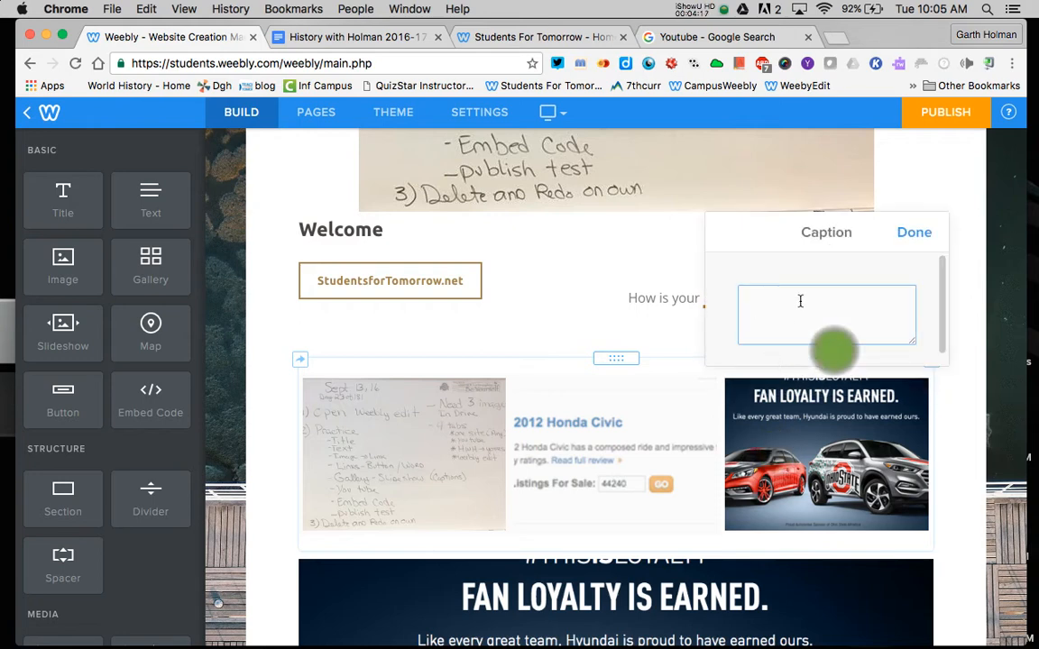
text(Go Bucks)
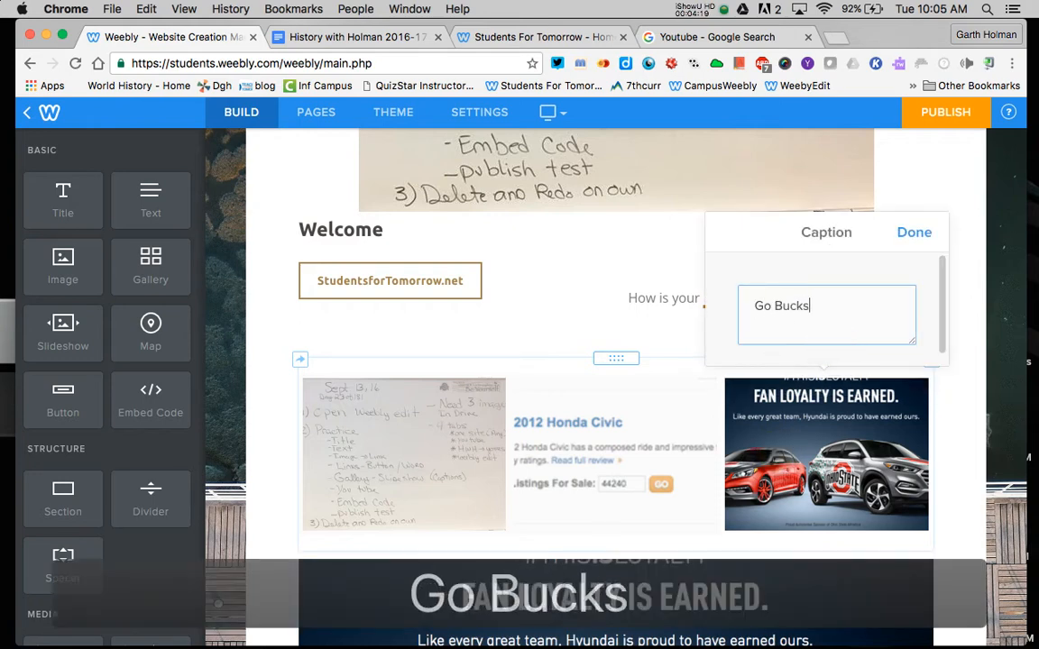
click(916, 235)
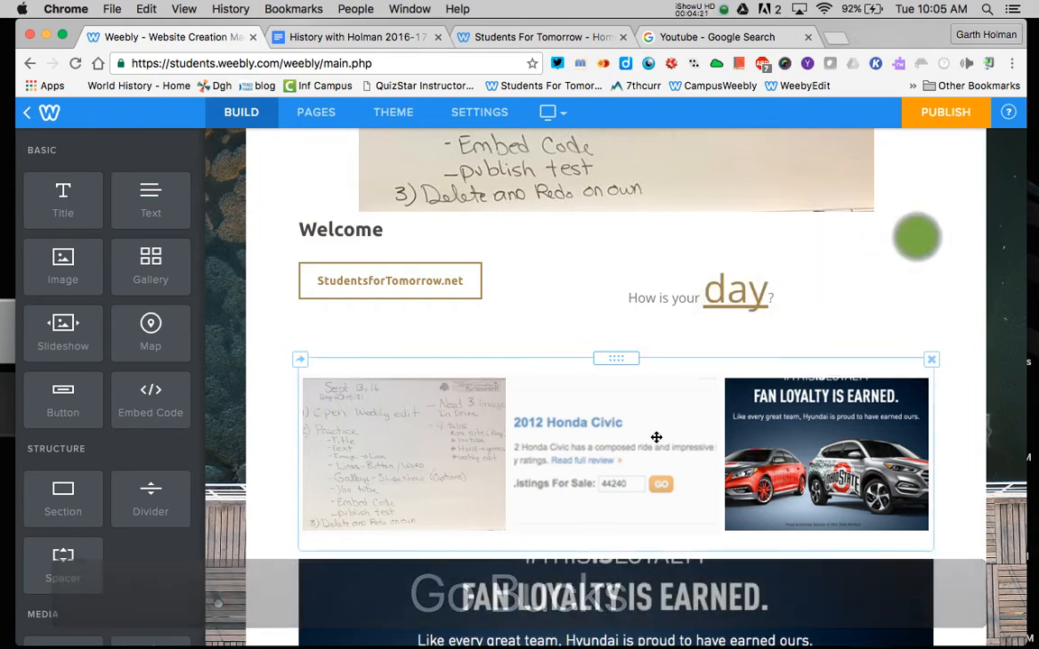
Add a slideshow element to the page in the Thumbnails on Bottom style and continue to its photo management.
scroll(657, 437, down, 2)
scroll(656, 436, down, 5)
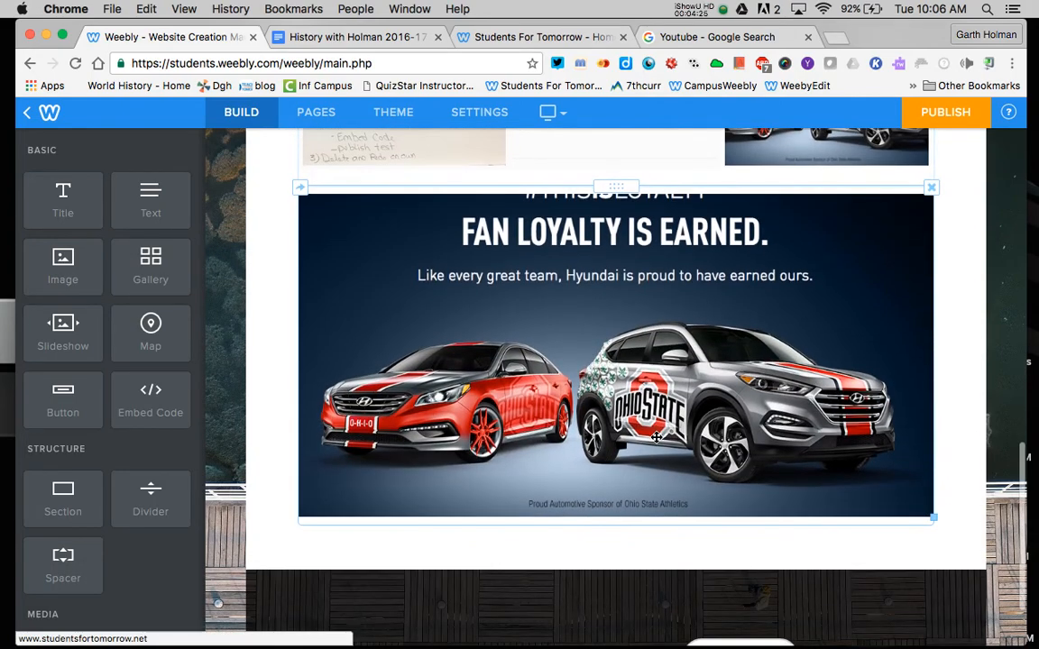
scroll(646, 423, up, 8)
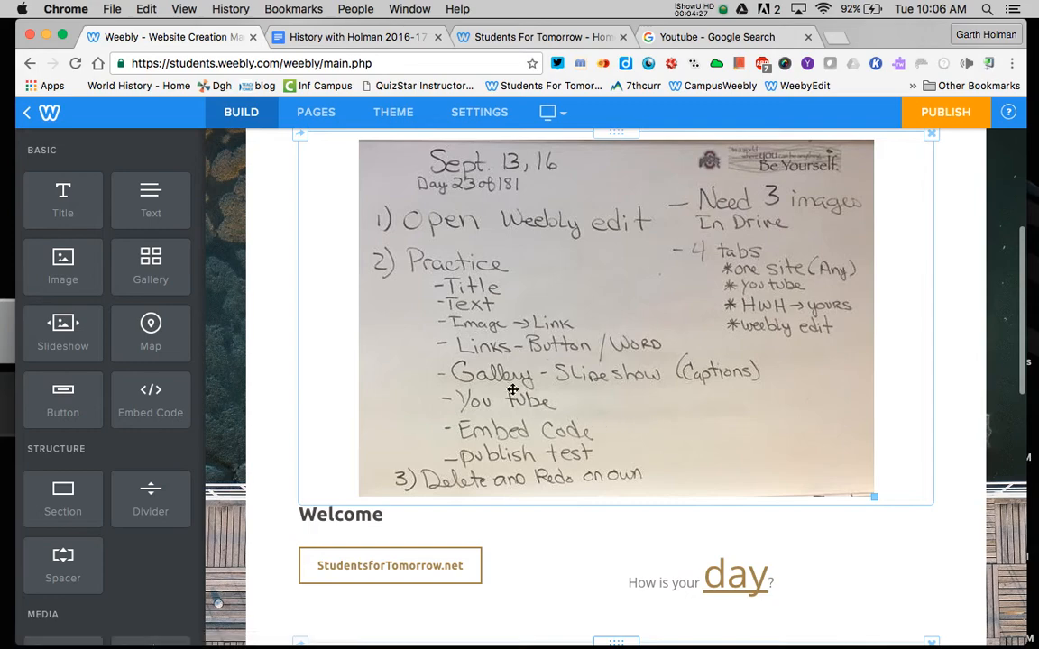
scroll(600, 382, down, 8)
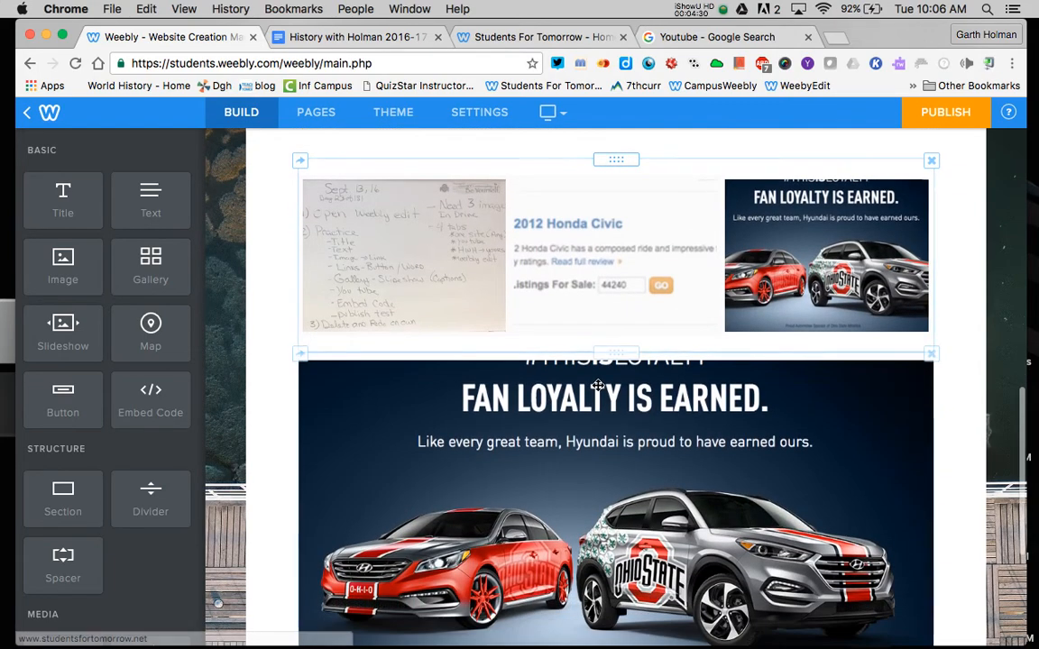
drag(63, 329, 313, 539)
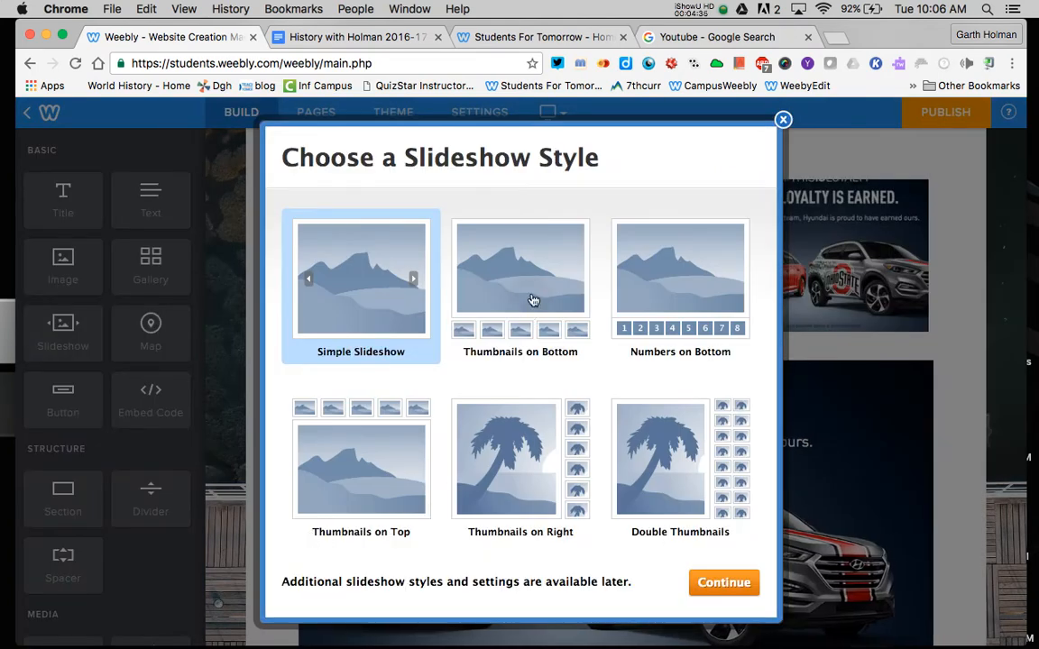
click(533, 301)
click(727, 585)
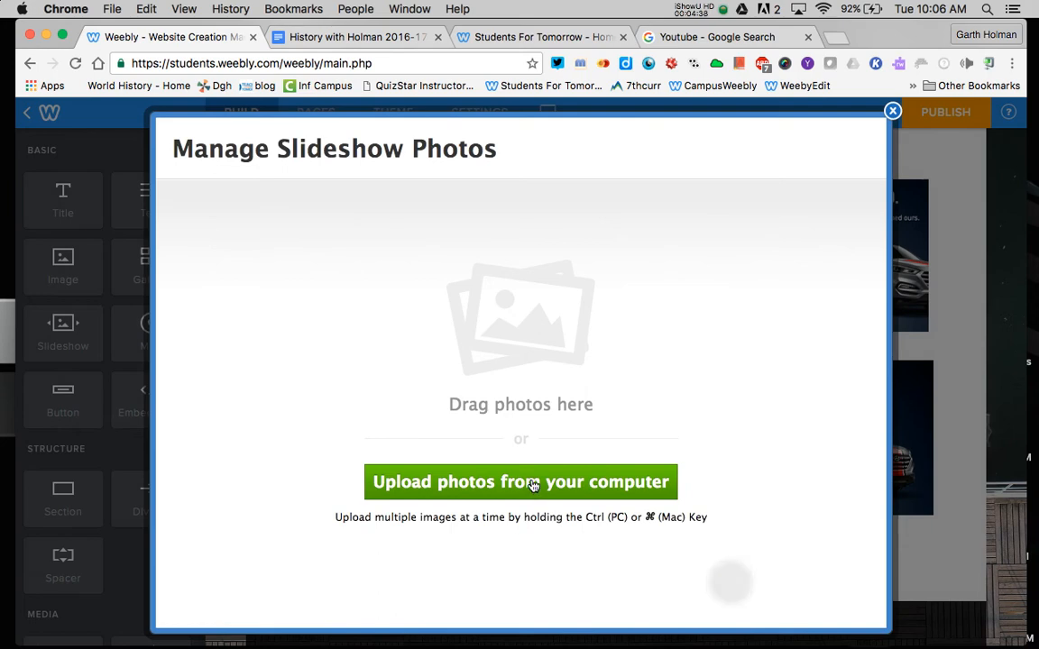
Upload the Desktop screenshots of the handwritten agenda and the 2012 Honda Civic page to the slideshow.
click(532, 485)
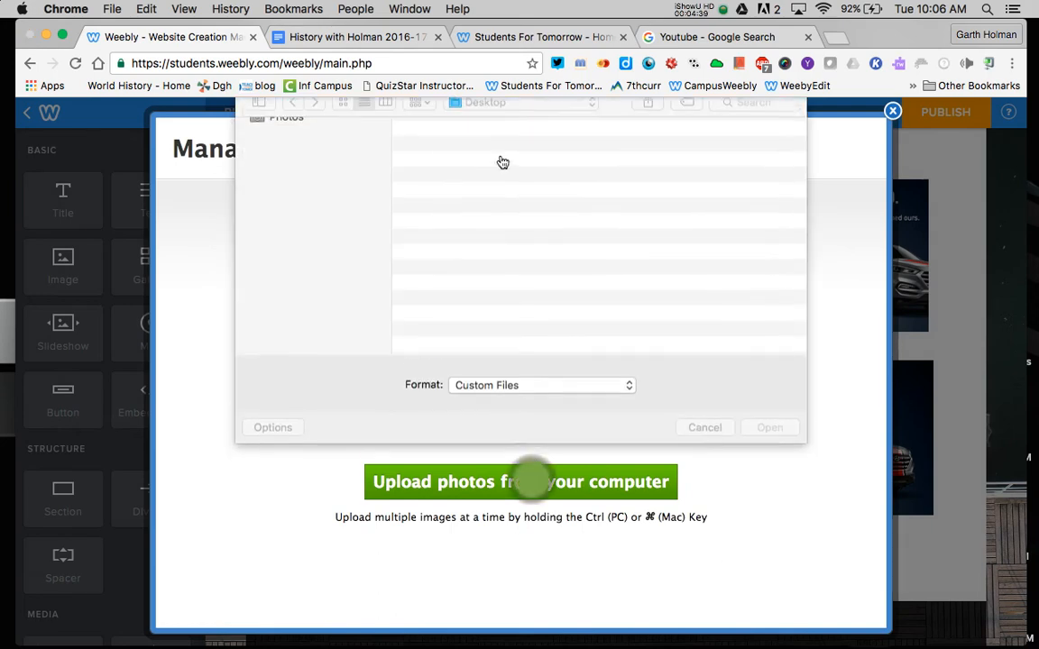
click(479, 159)
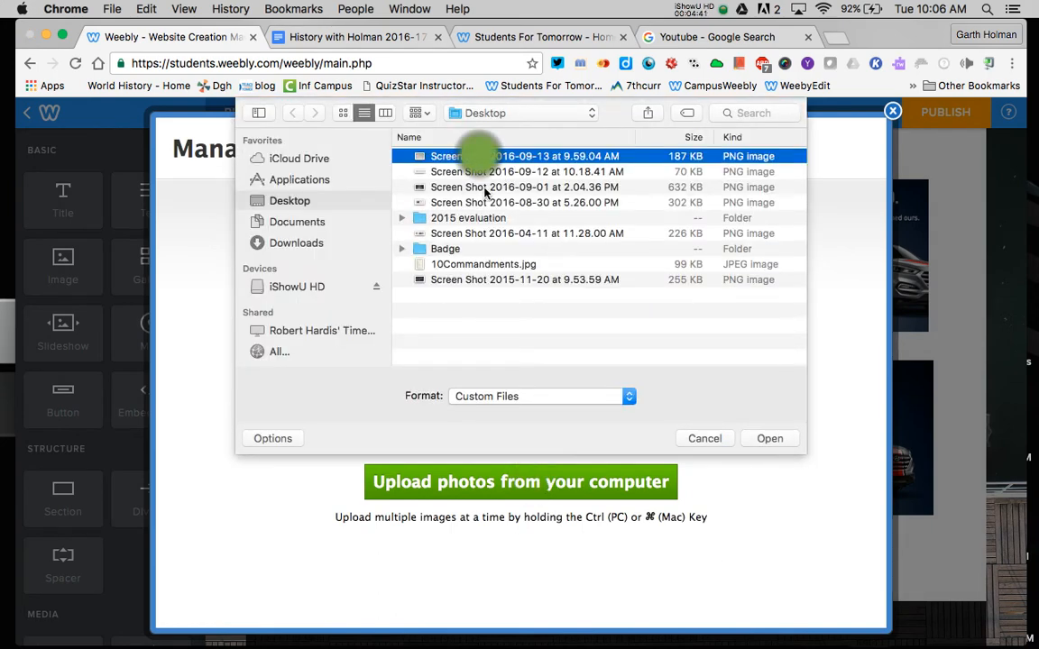
shift+click(484, 188)
click(760, 439)
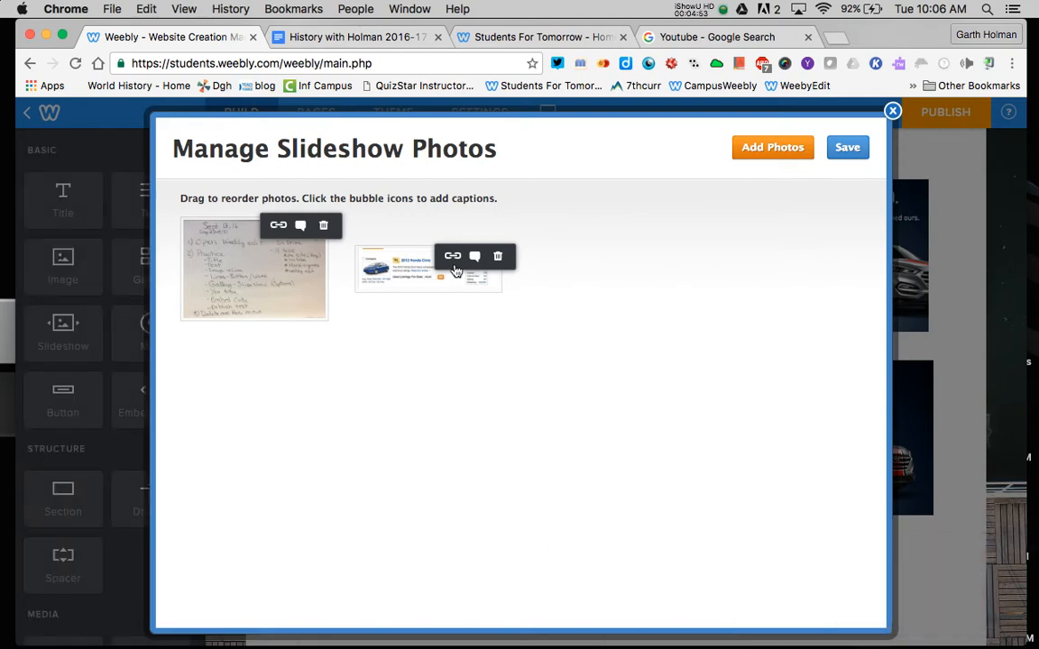
Caption the slideshow's handwritten agenda photo "Agenda", correcting the misspelled word with a spelling suggestion, and save the caption.
click(302, 228)
click(274, 264)
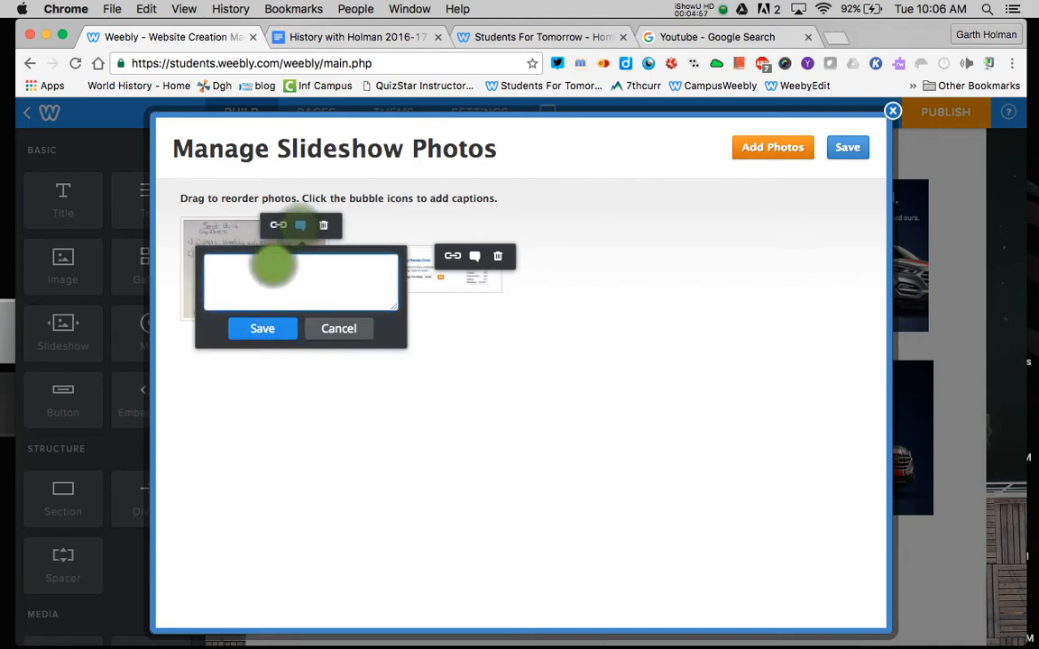
text(Agn)
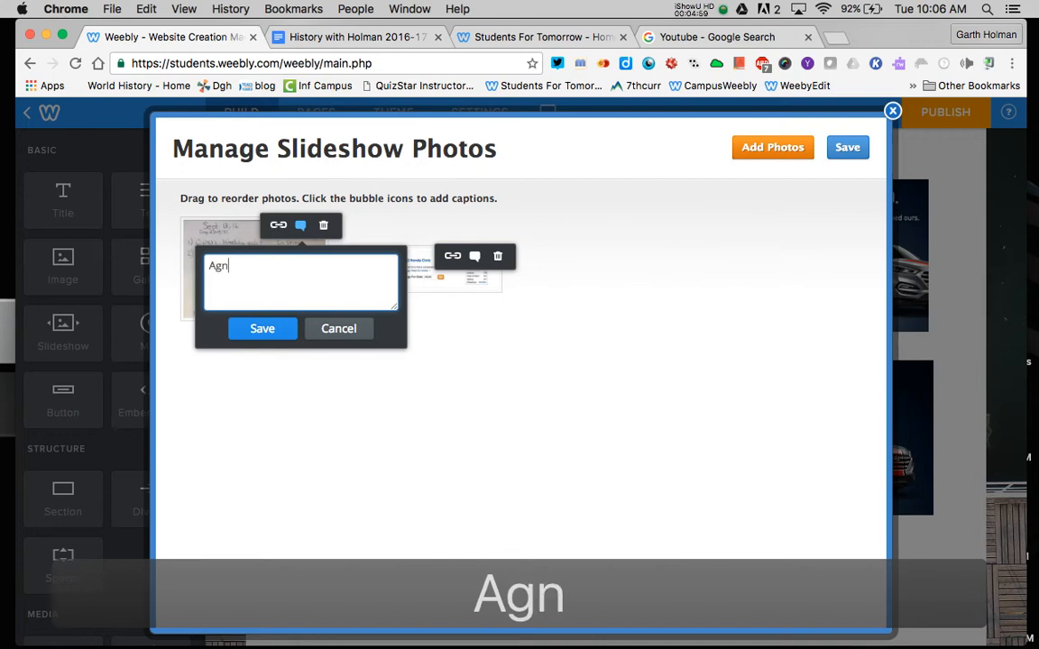
text(an)
key(BackSpace)
text(nda)
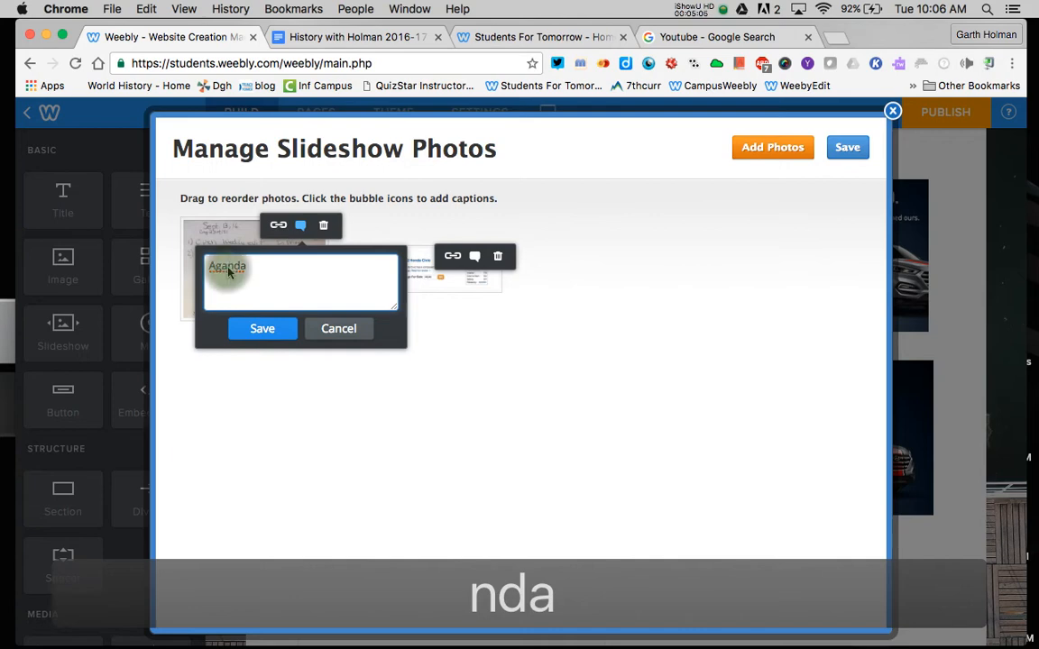
right_click(229, 272)
click(271, 194)
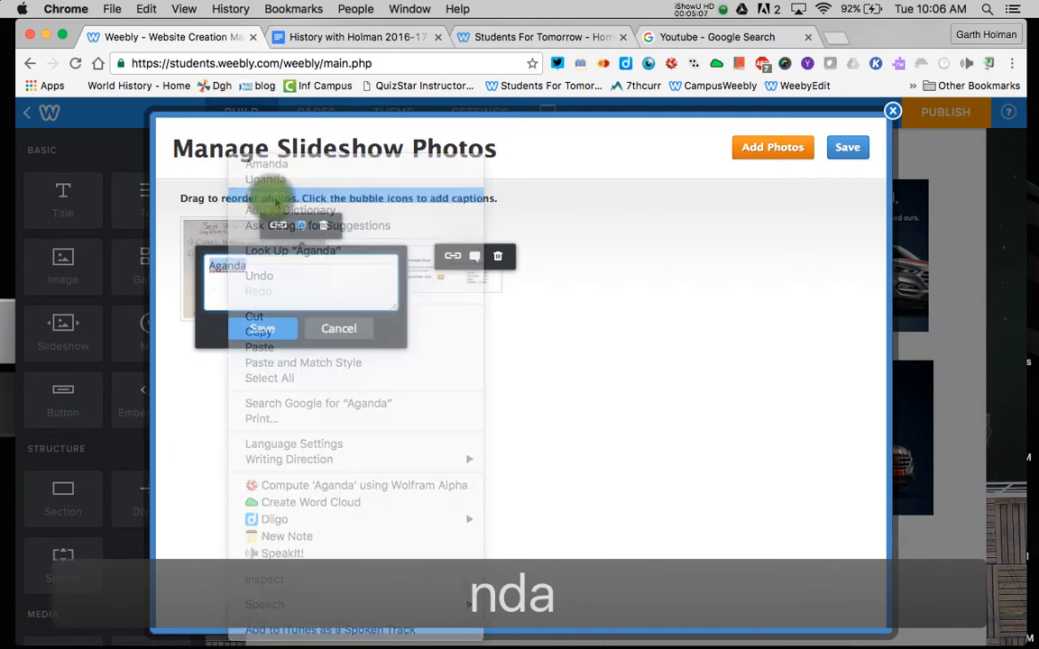
click(255, 332)
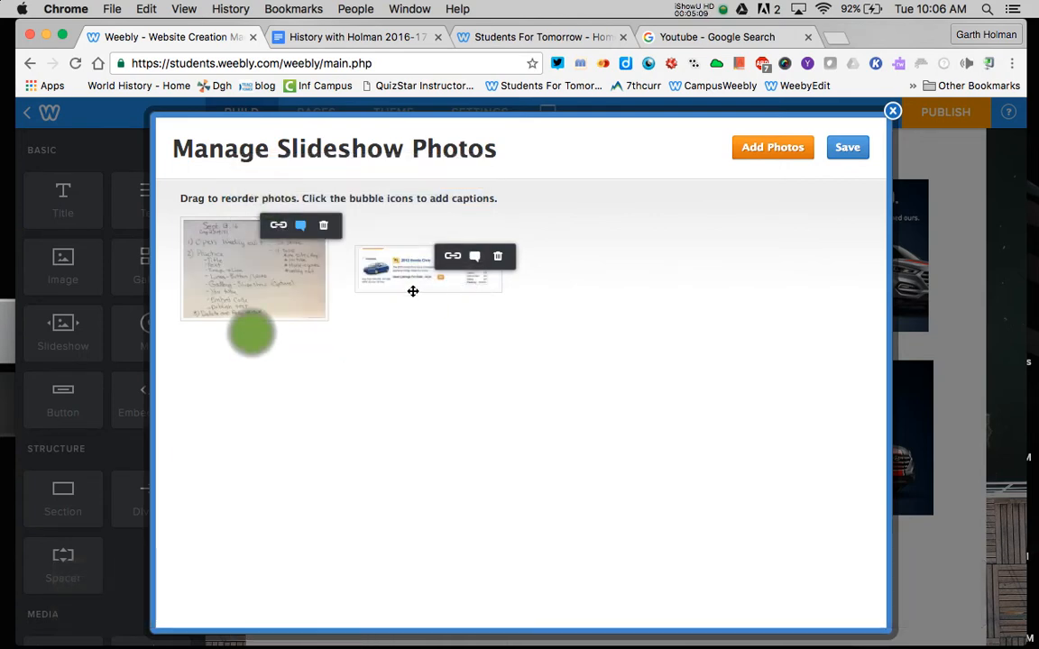
Caption the slideshow's Honda Civic photo "Used Car" and save the caption.
click(476, 258)
text(Use)
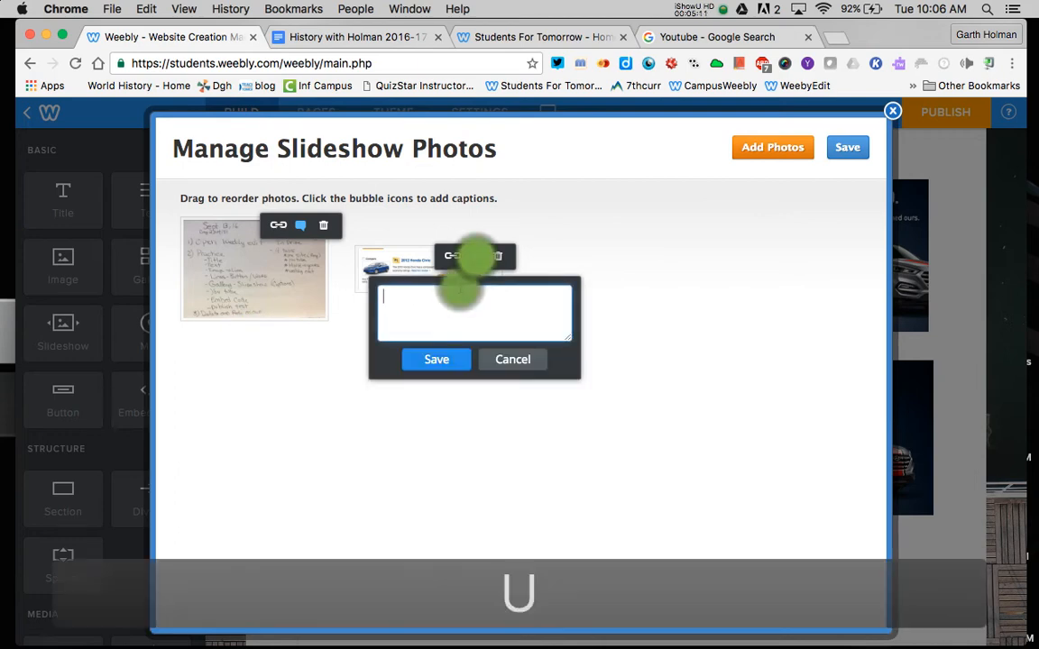
text(d Car)
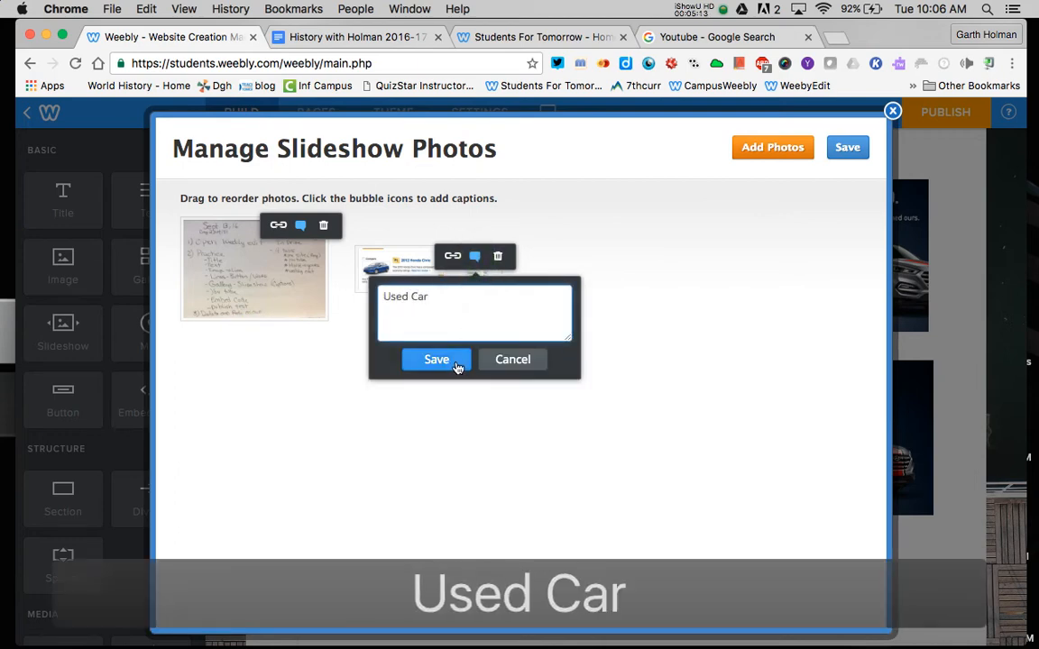
click(448, 363)
click(781, 150)
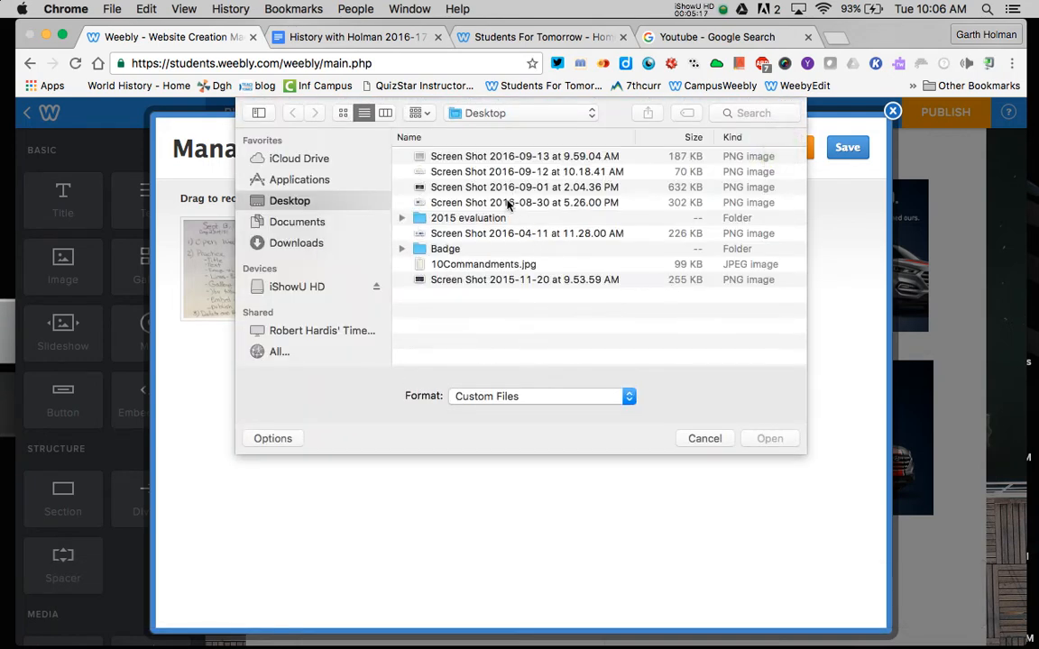
click(505, 202)
click(772, 439)
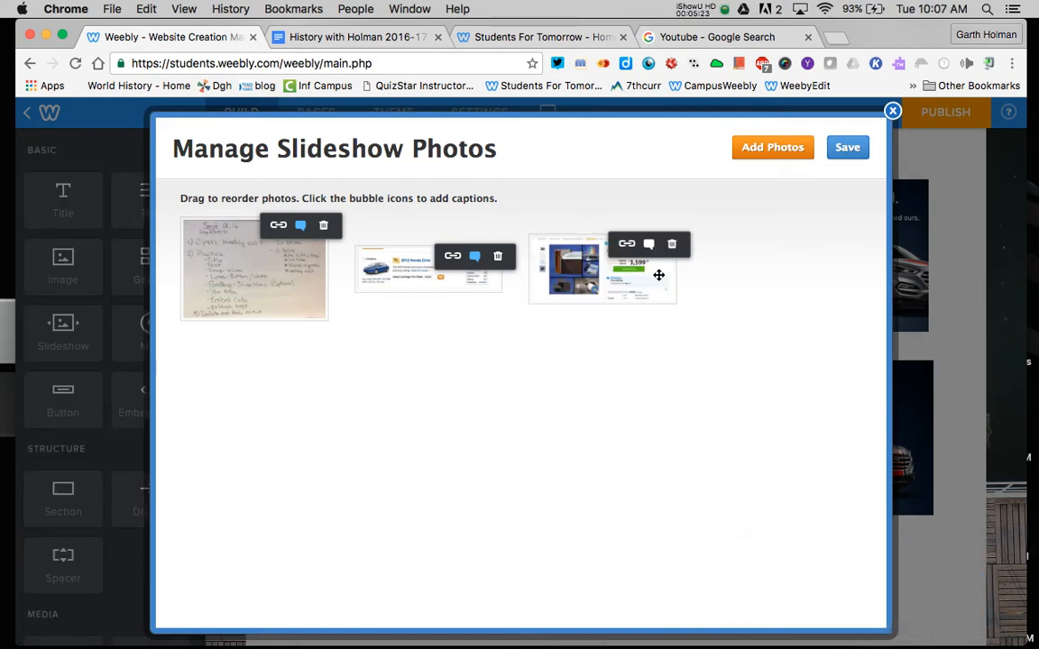
click(672, 246)
Upload the Desktop file "Screen Shot 2016-09-13 at 9.59.04 AM" as the slideshow's third photo.
click(772, 147)
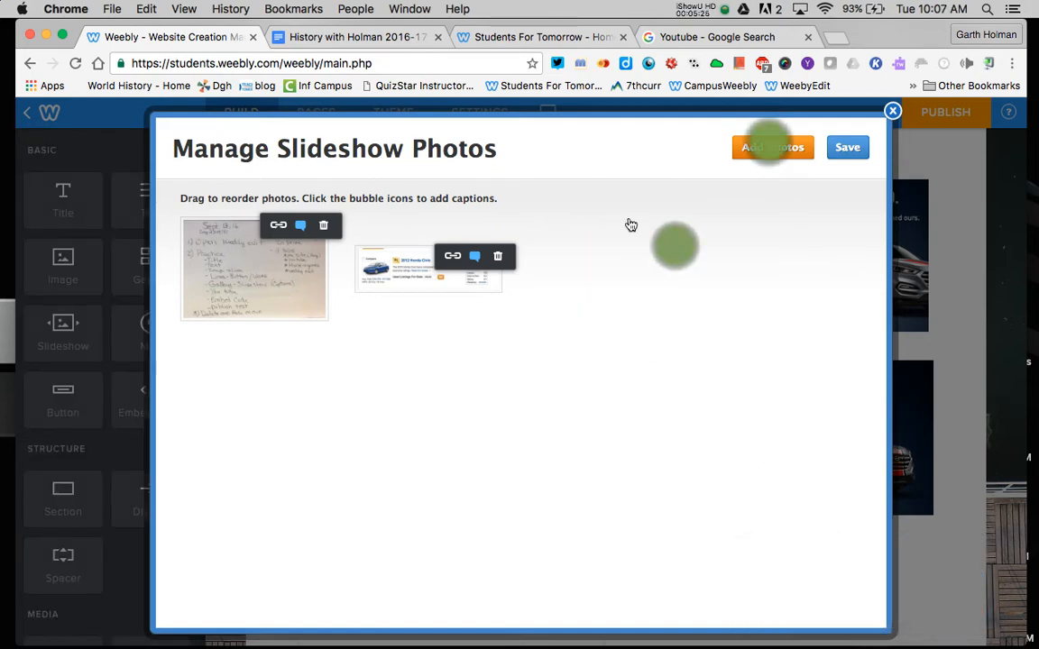
click(469, 155)
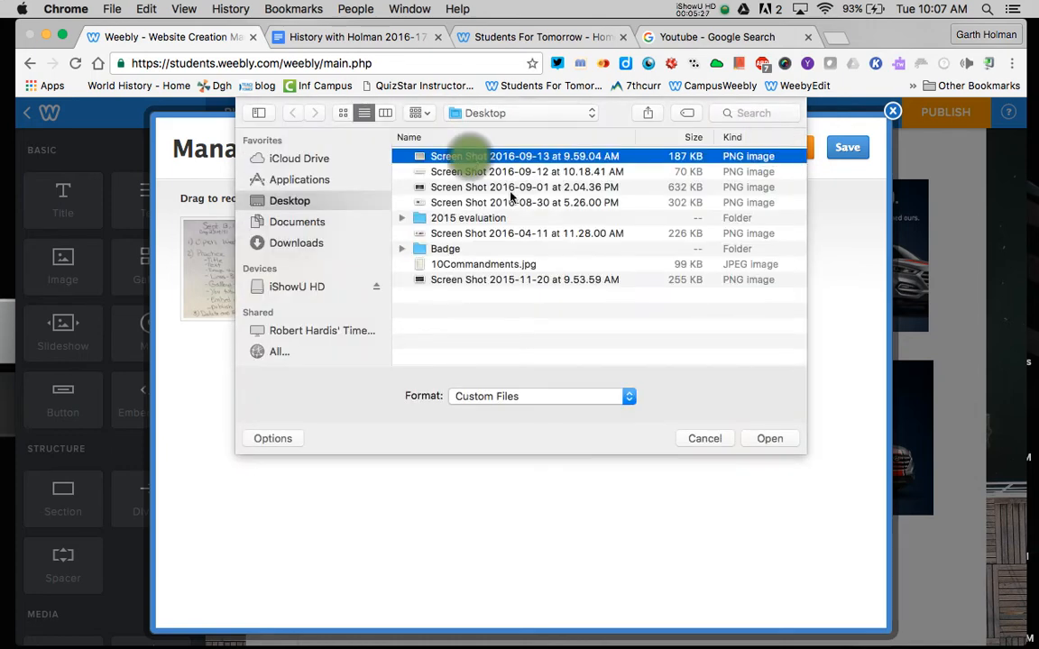
click(768, 438)
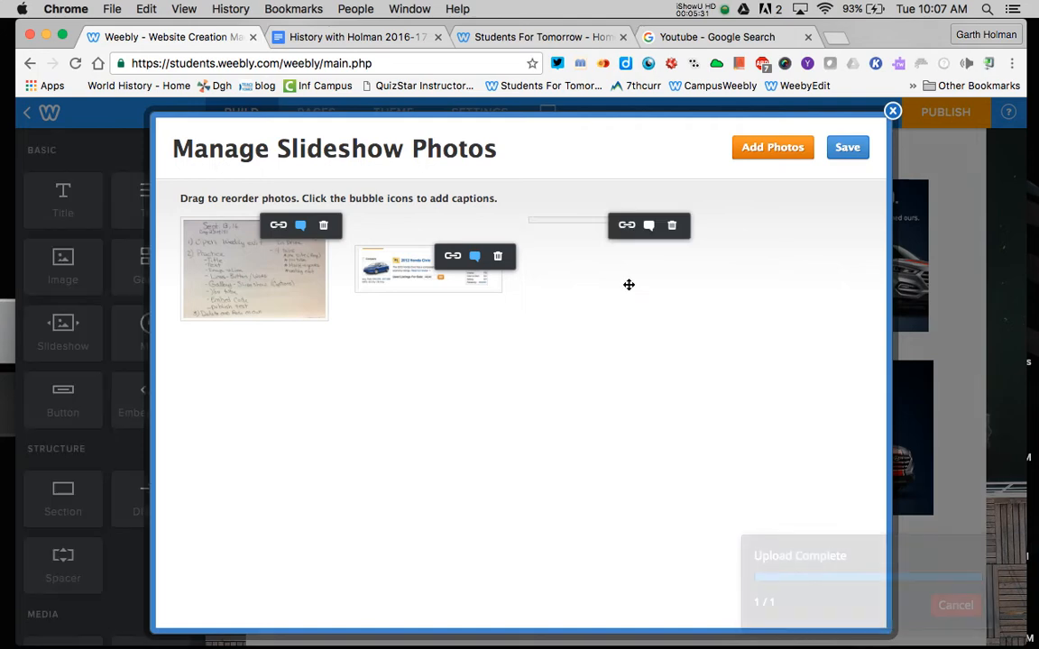
Caption the slideshow's third photo "Learning Weebly" and save the slideshow's photos.
click(648, 227)
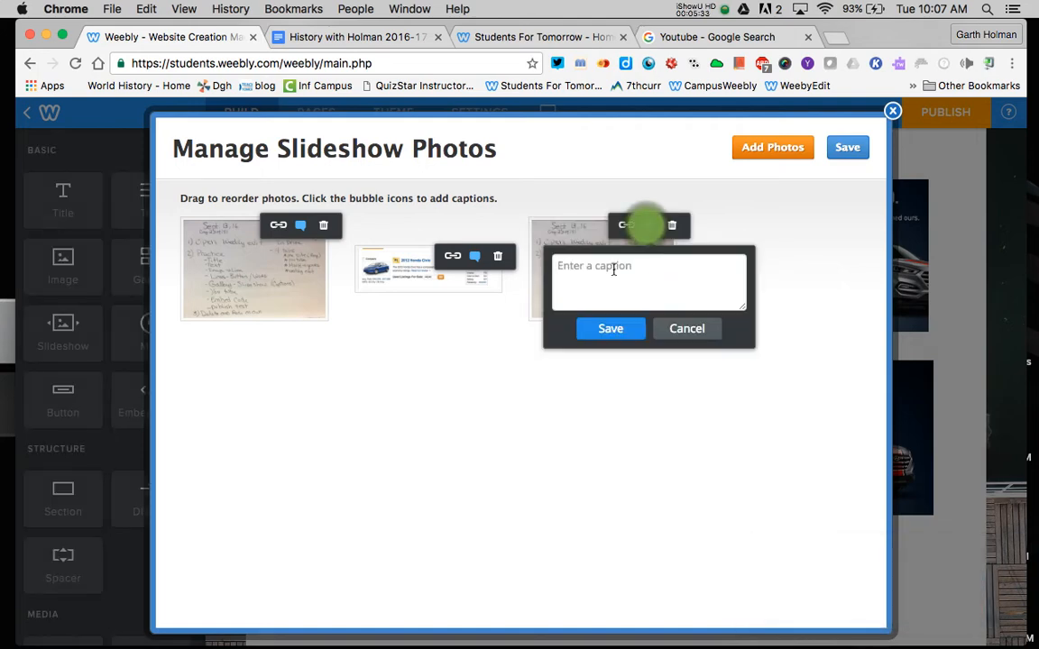
click(609, 267)
text(Learning W)
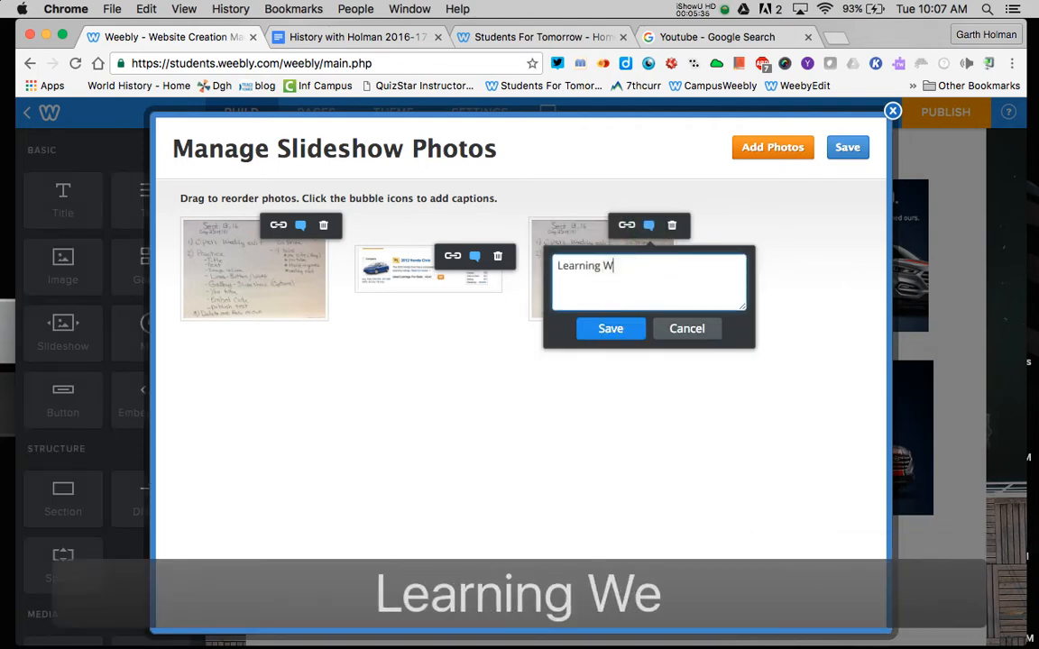
text(eebk)
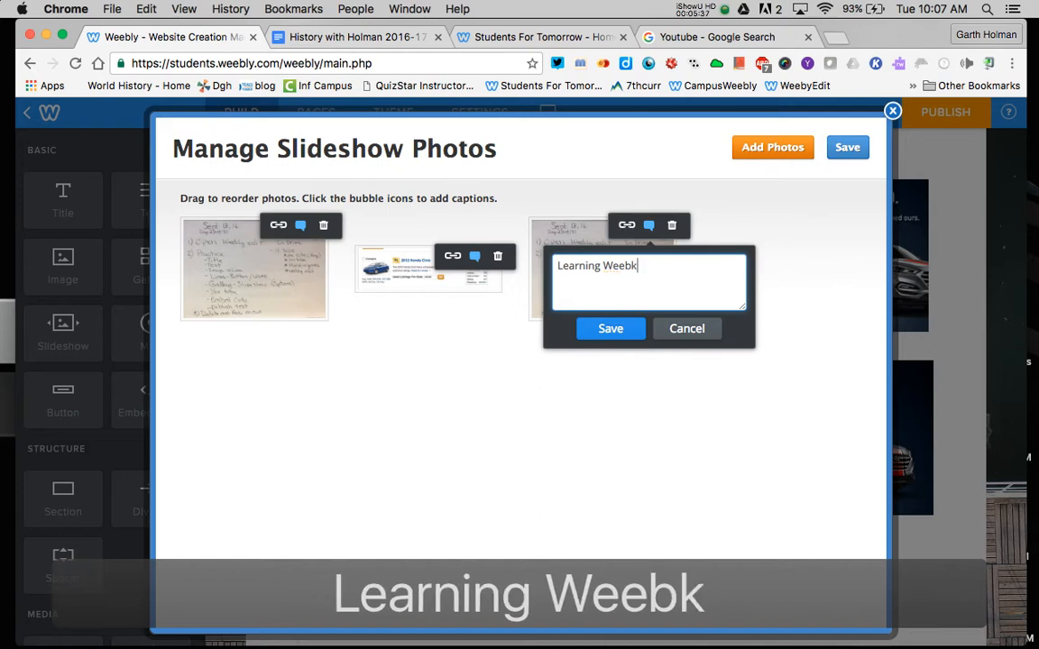
key(BackSpace)
text(lby)
key(BackSpace)
key(BackSpace)
text(y)
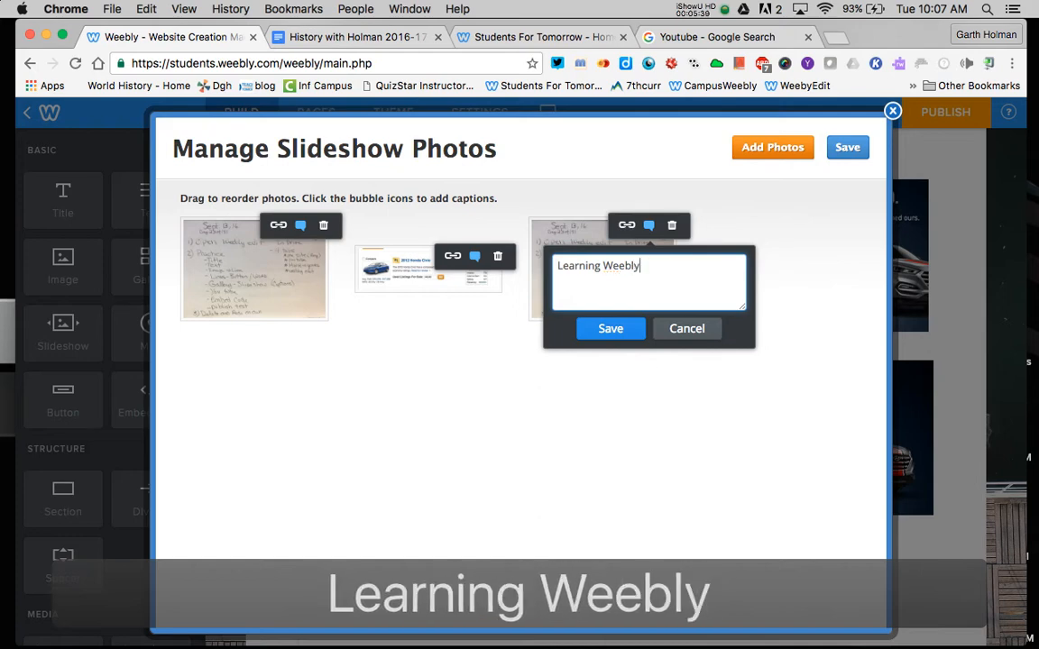
click(610, 330)
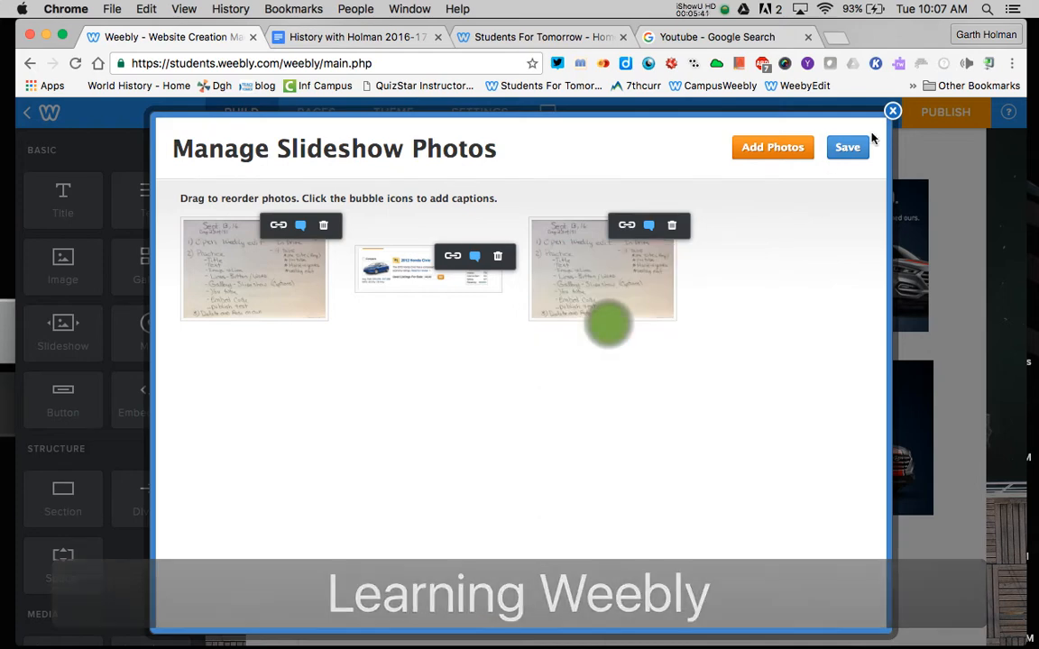
click(847, 147)
Add a YouTube element between the photo gallery and the slideshow and open its video URL setting.
scroll(670, 426, down, 5)
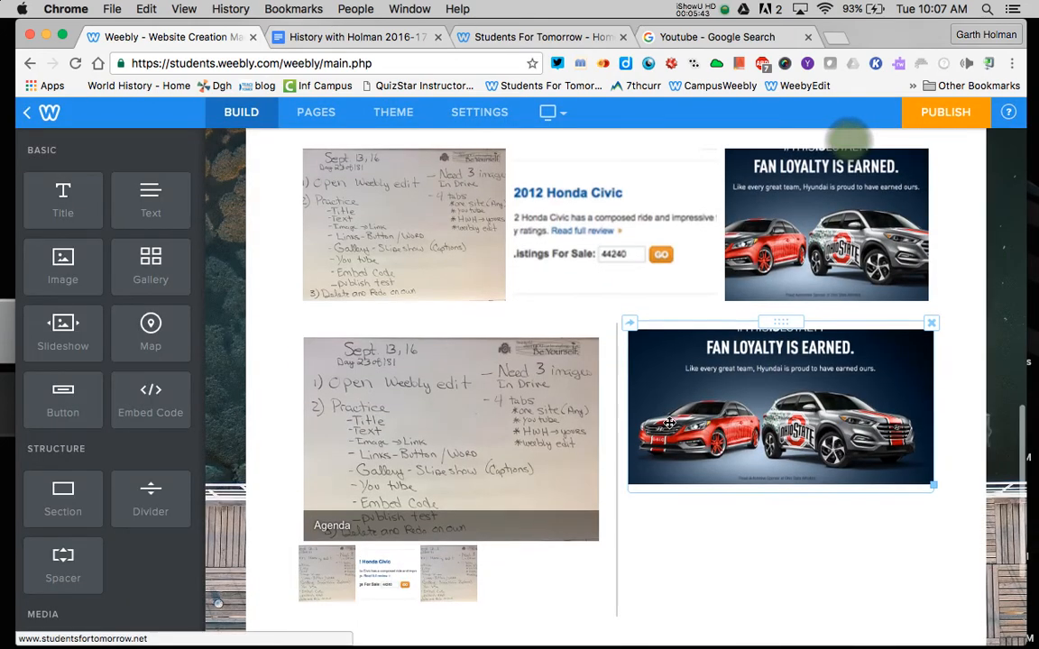
mouse_move(367, 433)
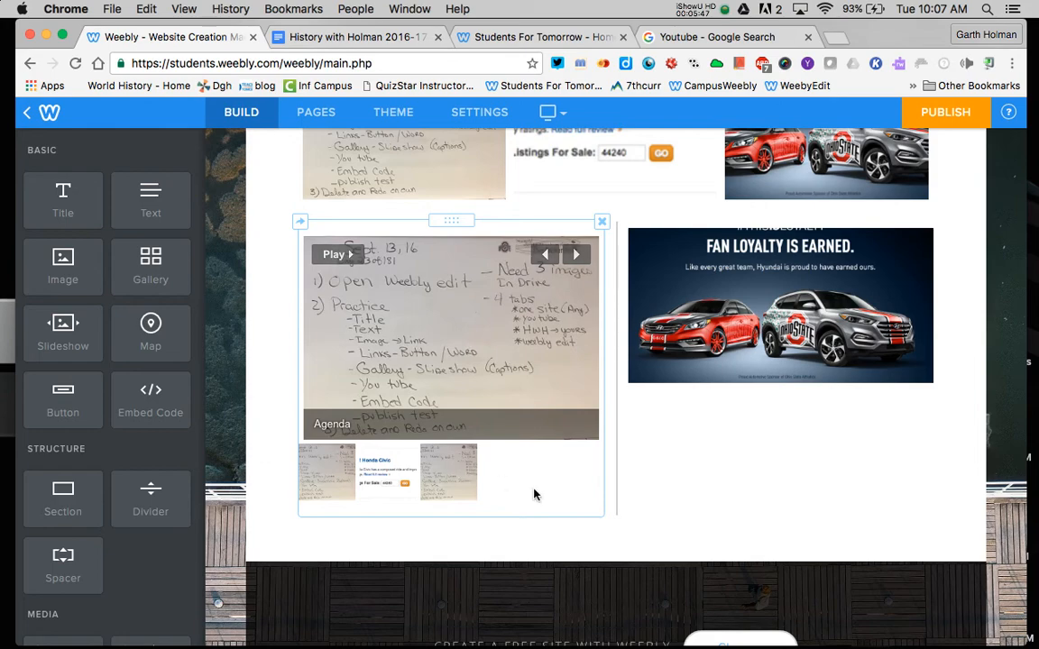
scroll(534, 494, up, 15)
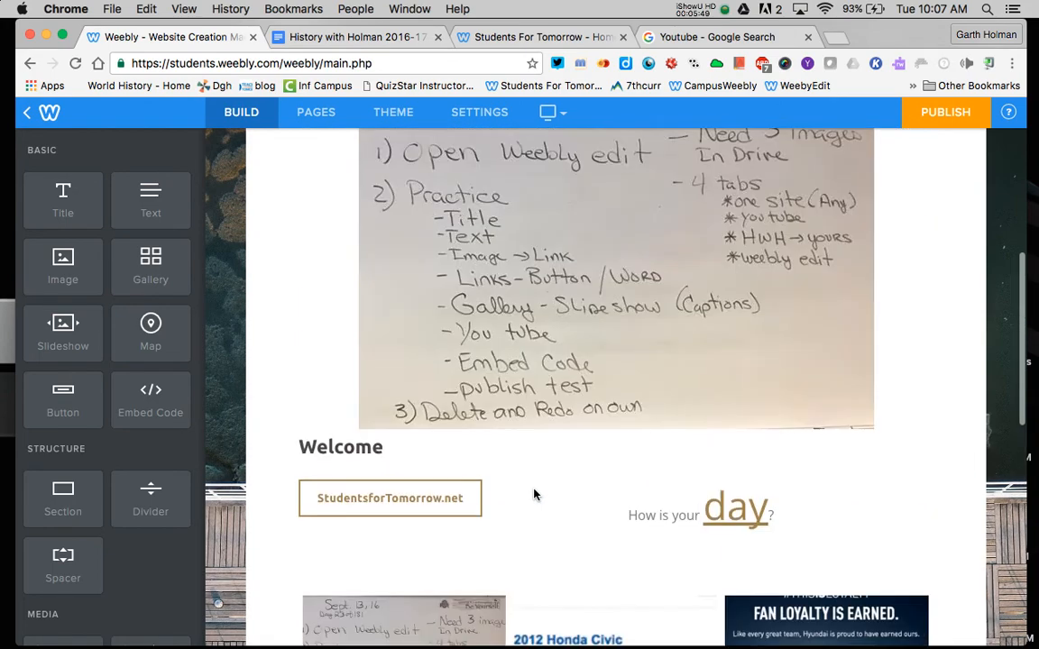
scroll(515, 345, down, 10)
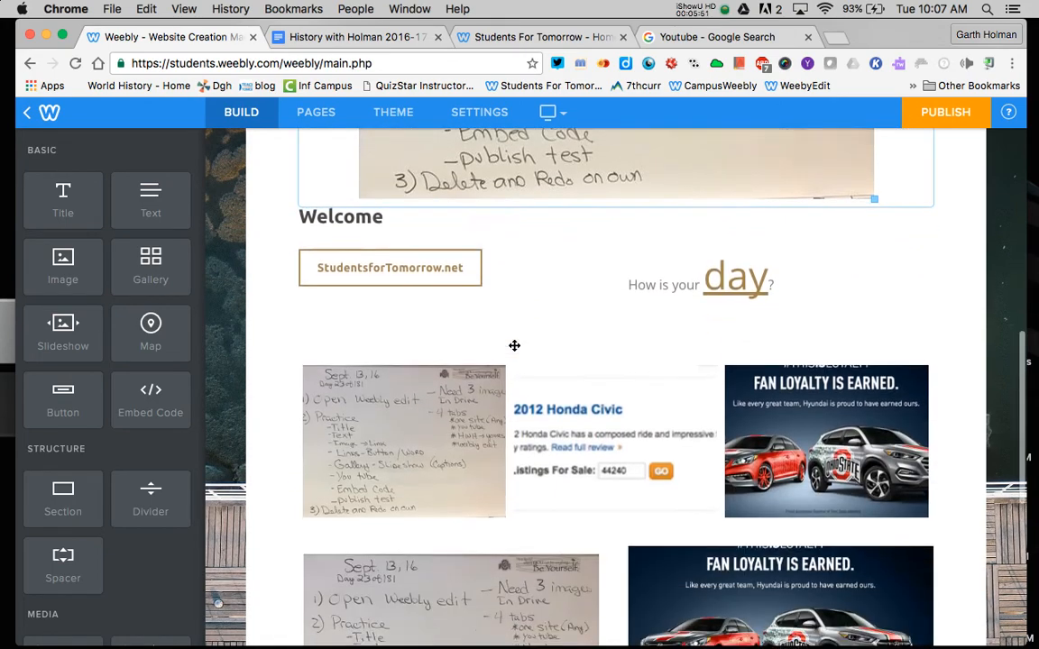
scroll(142, 563, down, 4)
scroll(141, 563, down, 3)
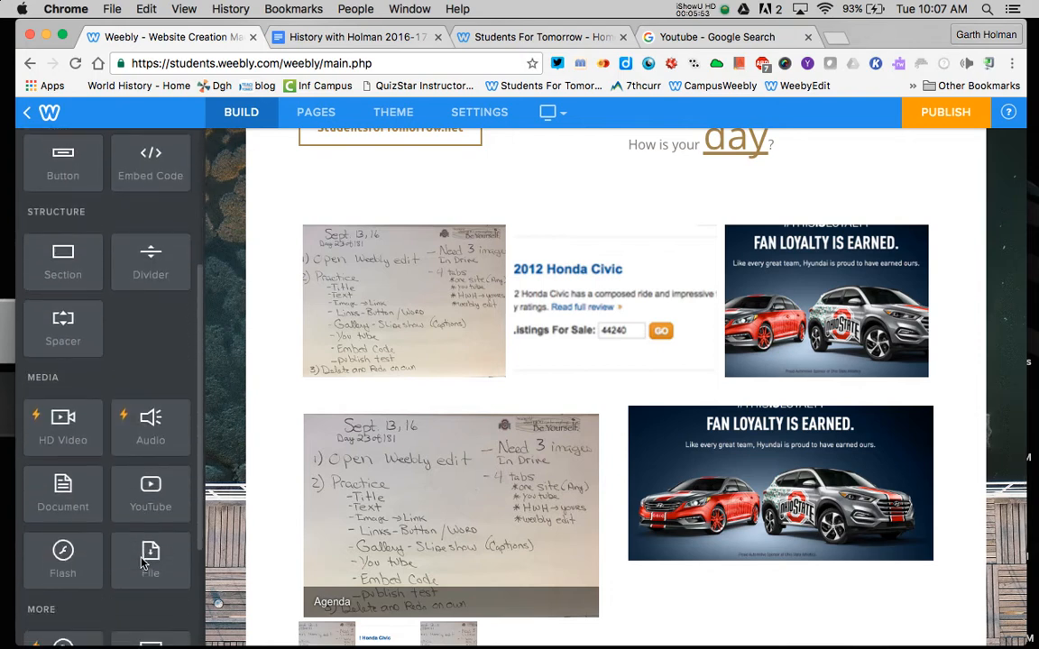
drag(151, 494, 584, 393)
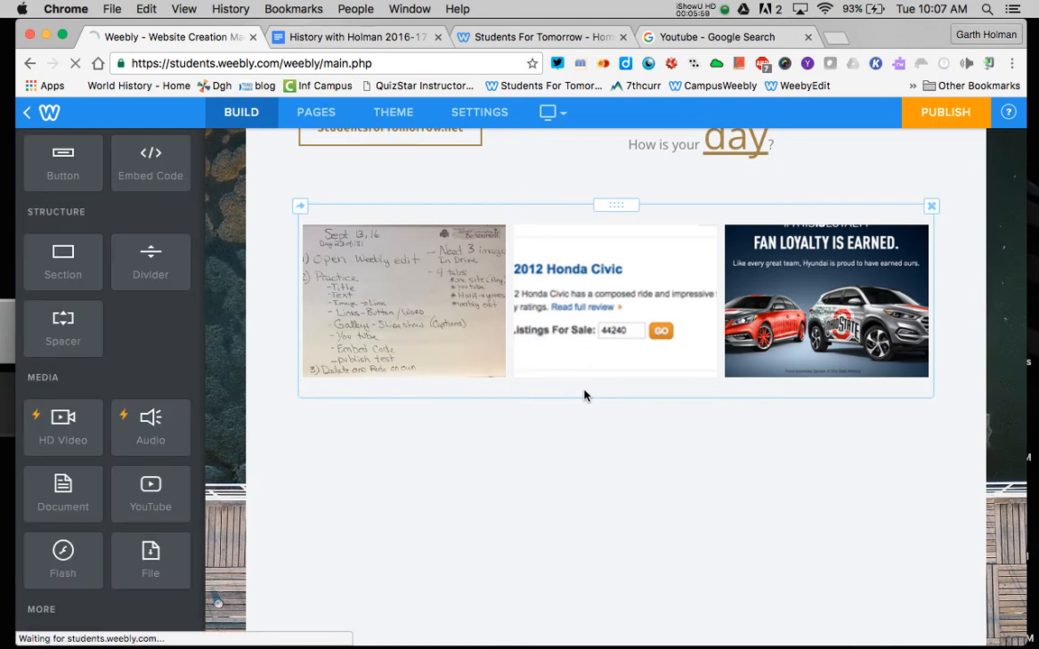
scroll(687, 468, down, 3)
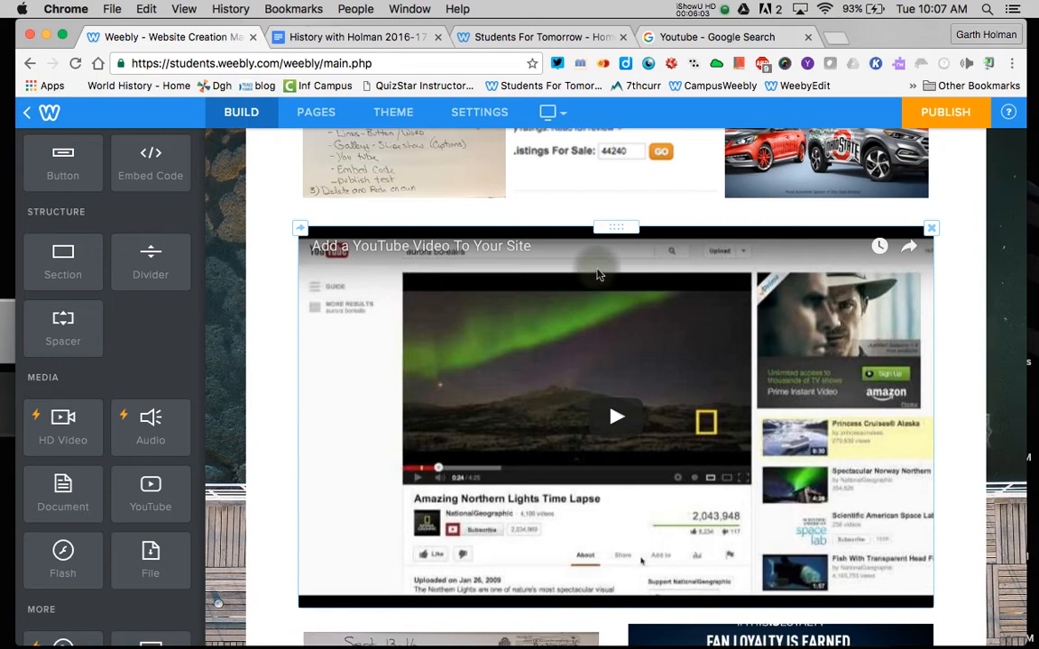
click(596, 268)
click(596, 211)
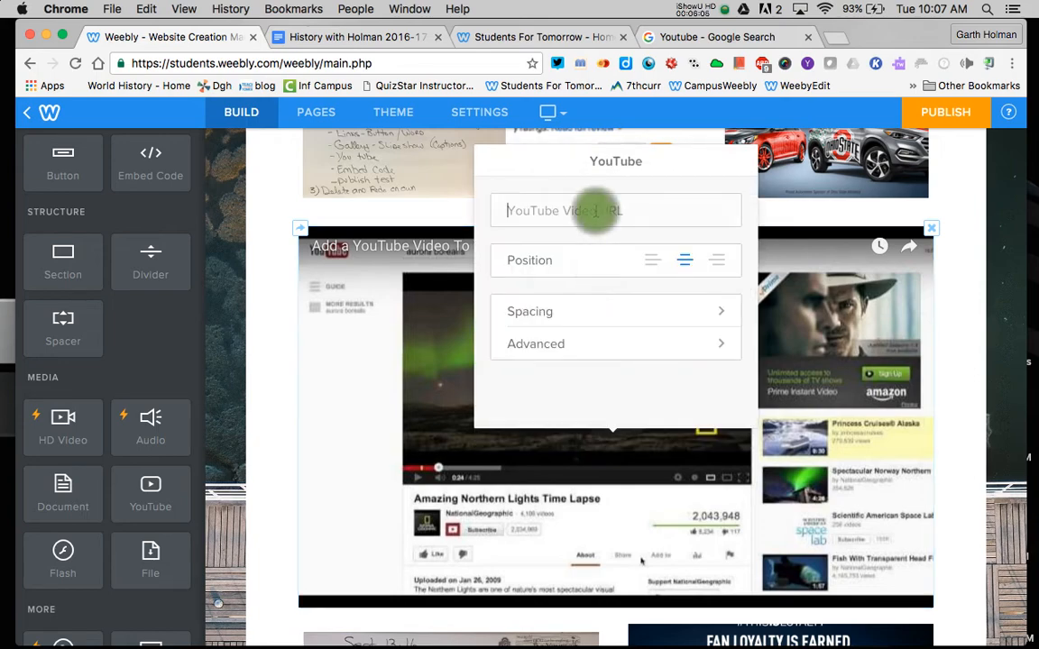
Switch to the YouTube search results tab, go to the YouTube site and search for "pay it forward".
click(712, 36)
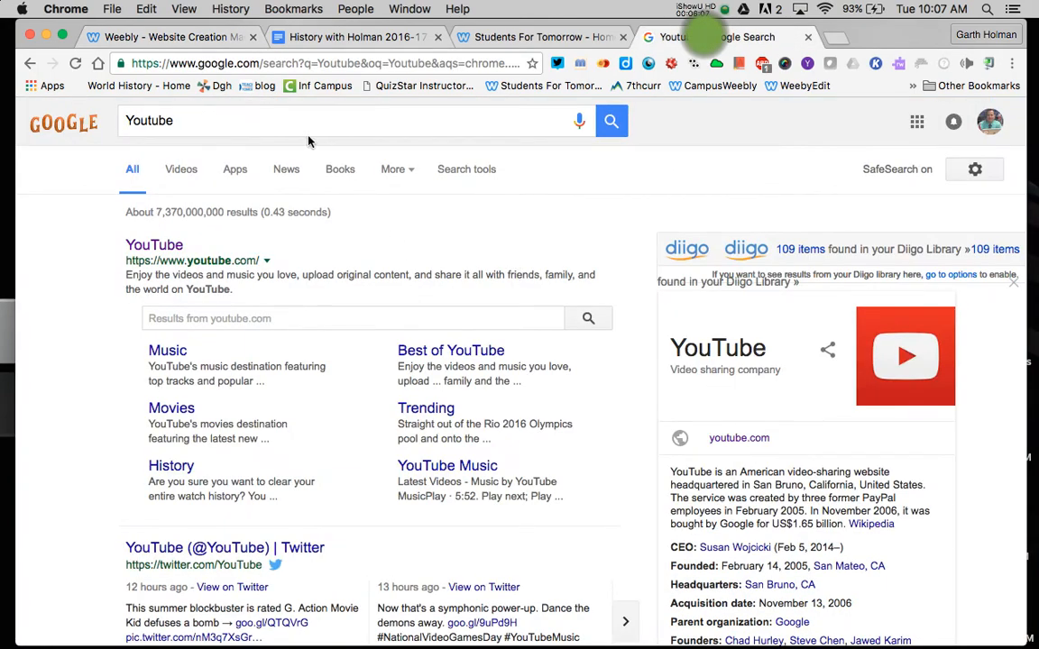
click(149, 244)
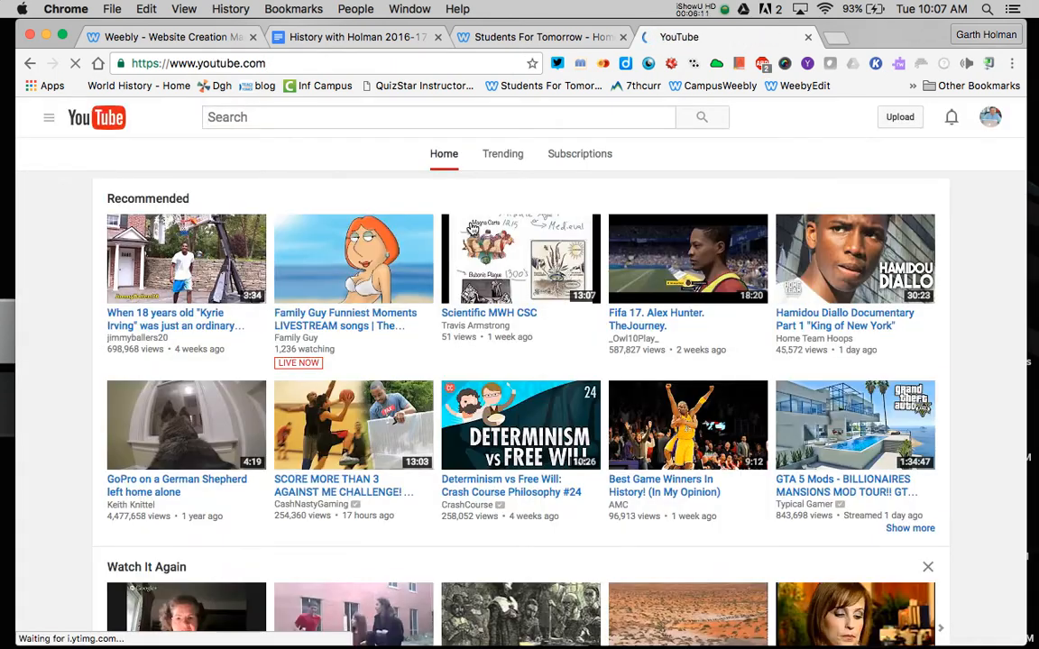
click(347, 109)
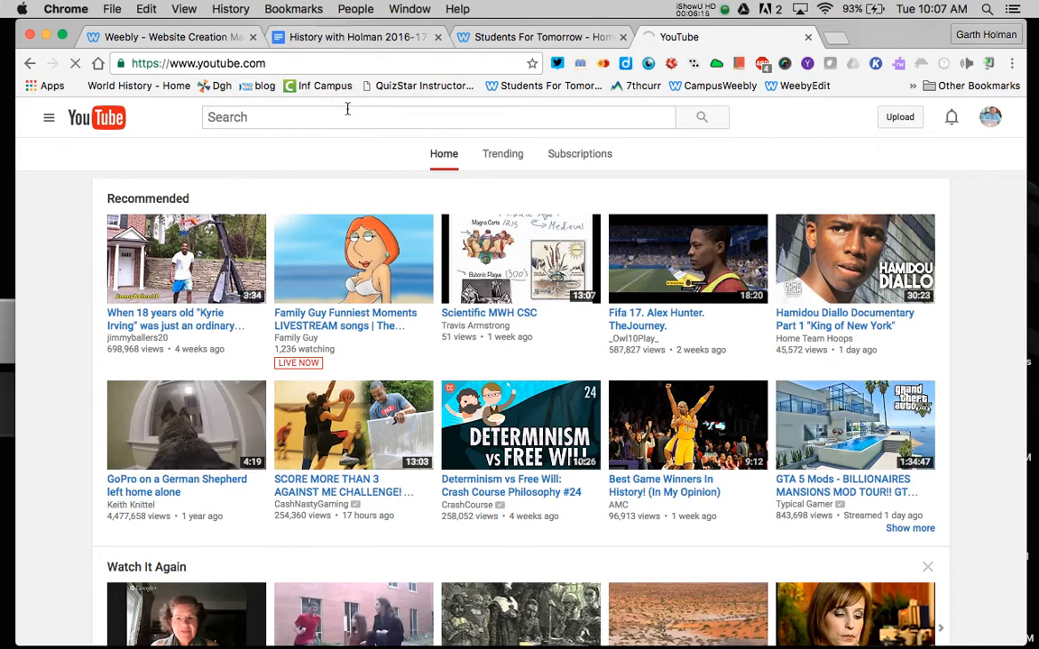
text(pay it fora)
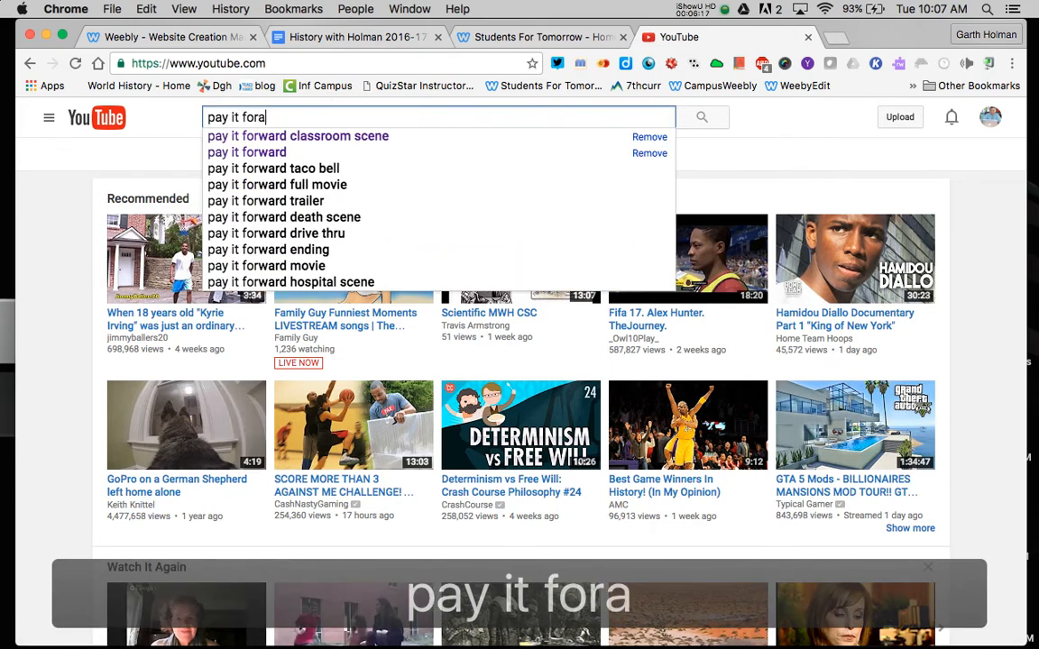
key(BackSpace)
text(ward)
key(Return)
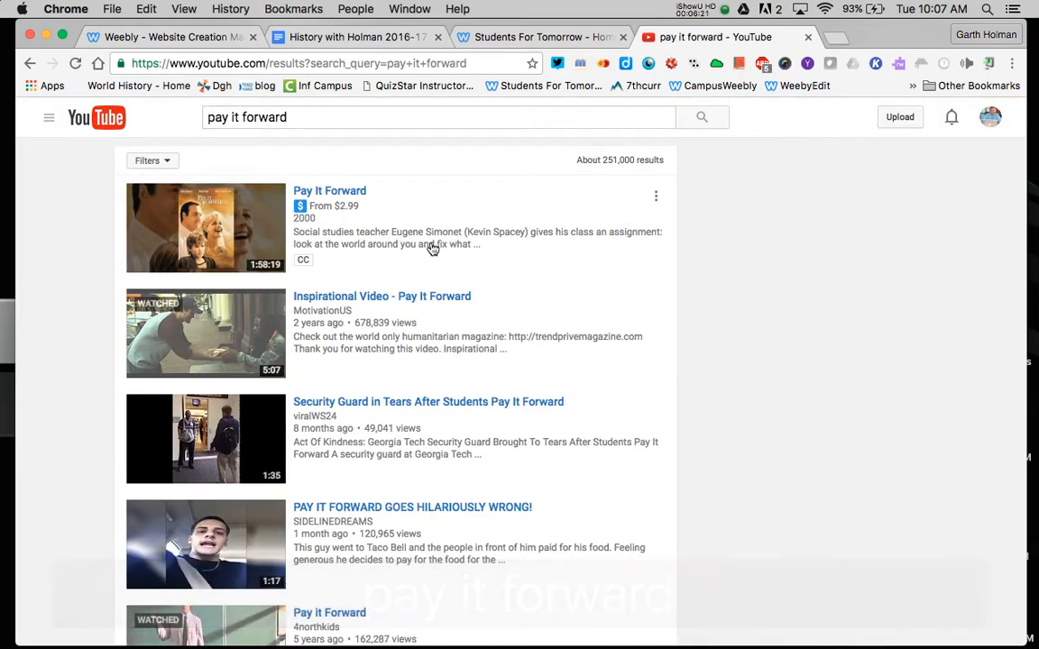
Open the video "Inspirational Video - Pay It Forward" and pause its playback.
click(406, 298)
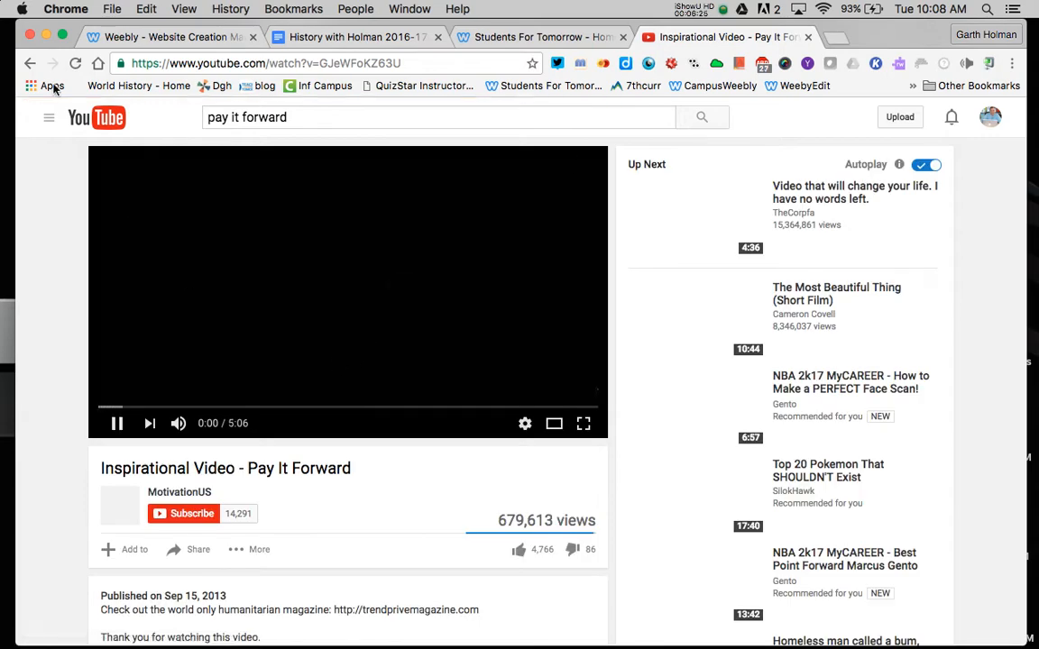
click(29, 63)
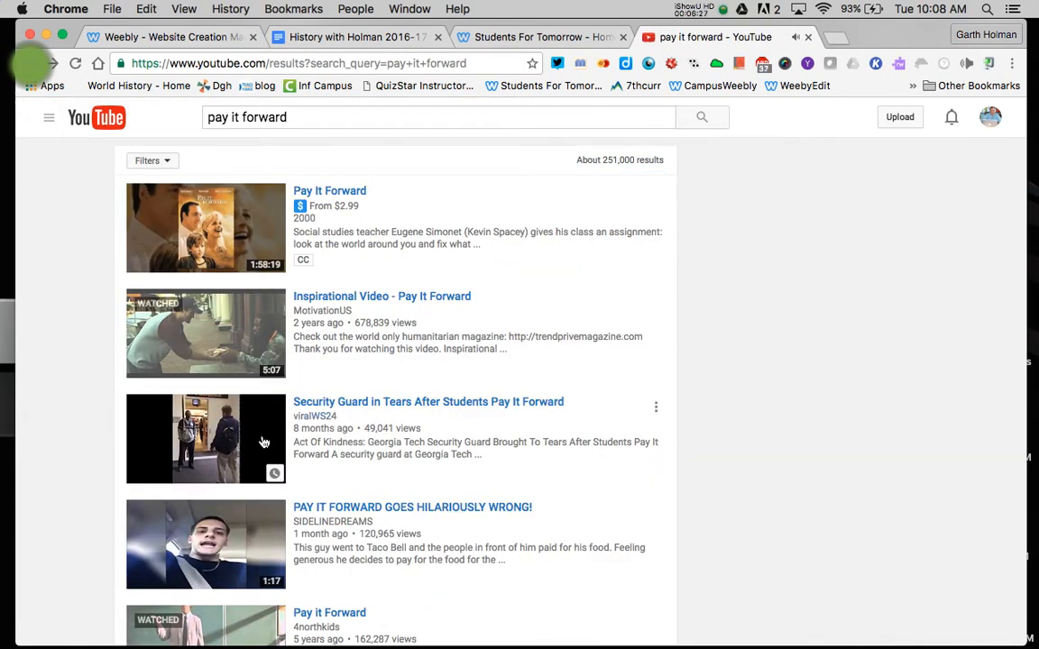
click(375, 297)
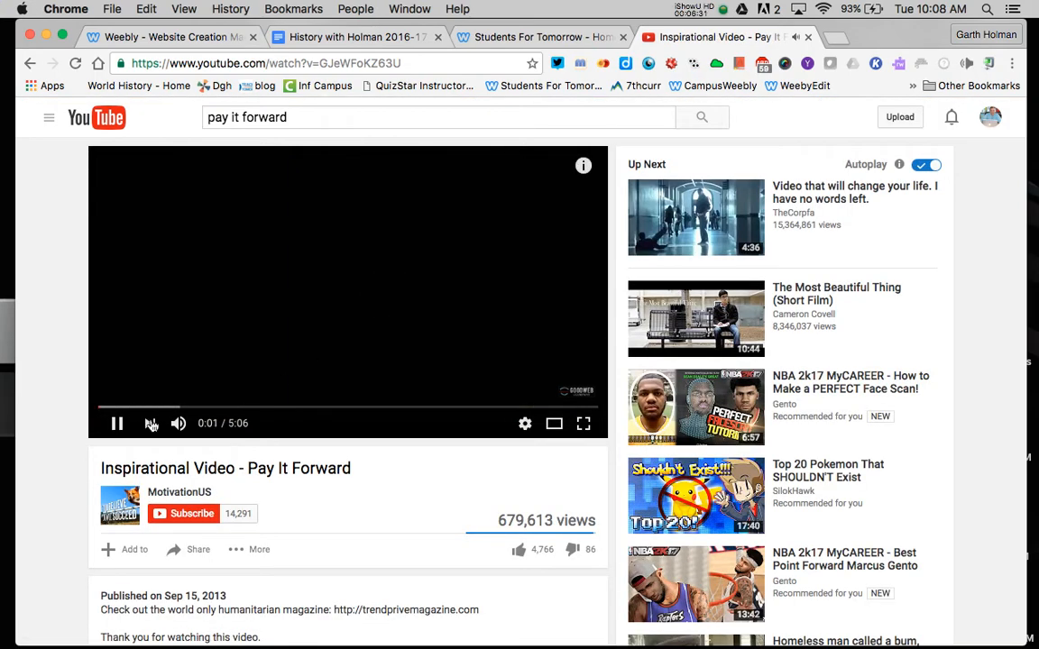
click(116, 423)
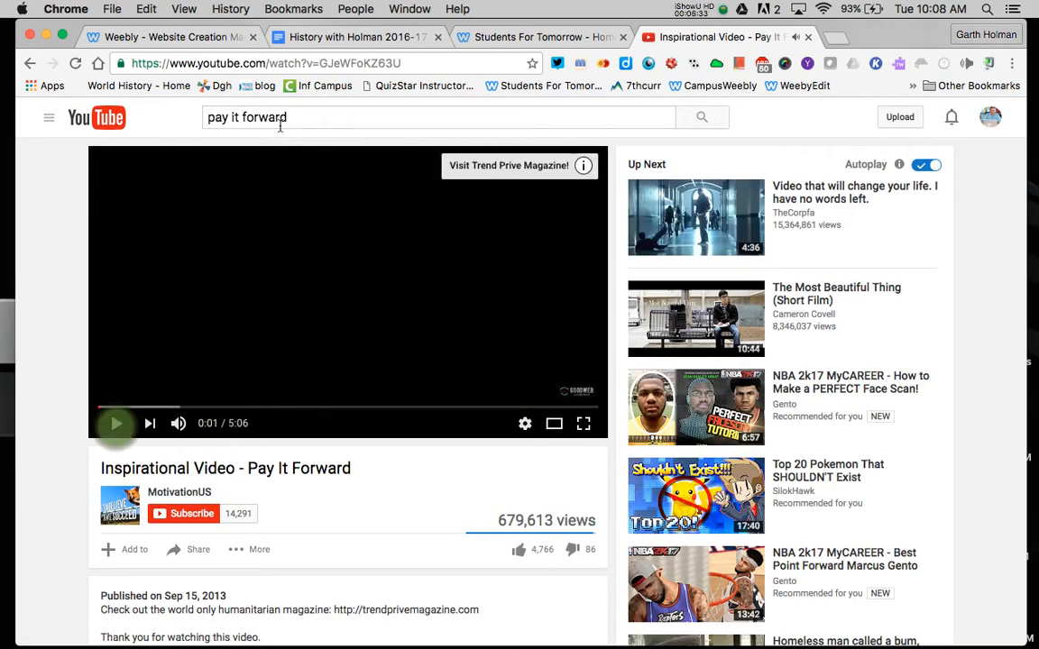
Copy the Pay It Forward video's web address and set it as the video URL of the Weebly YouTube element.
click(424, 62)
key(super+c)
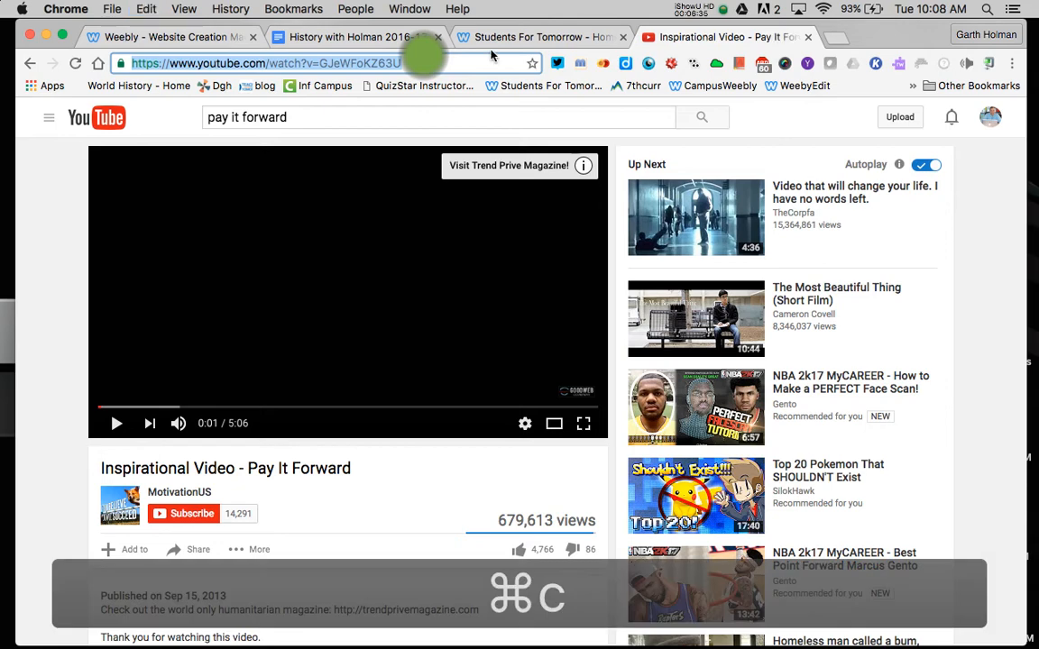
click(180, 36)
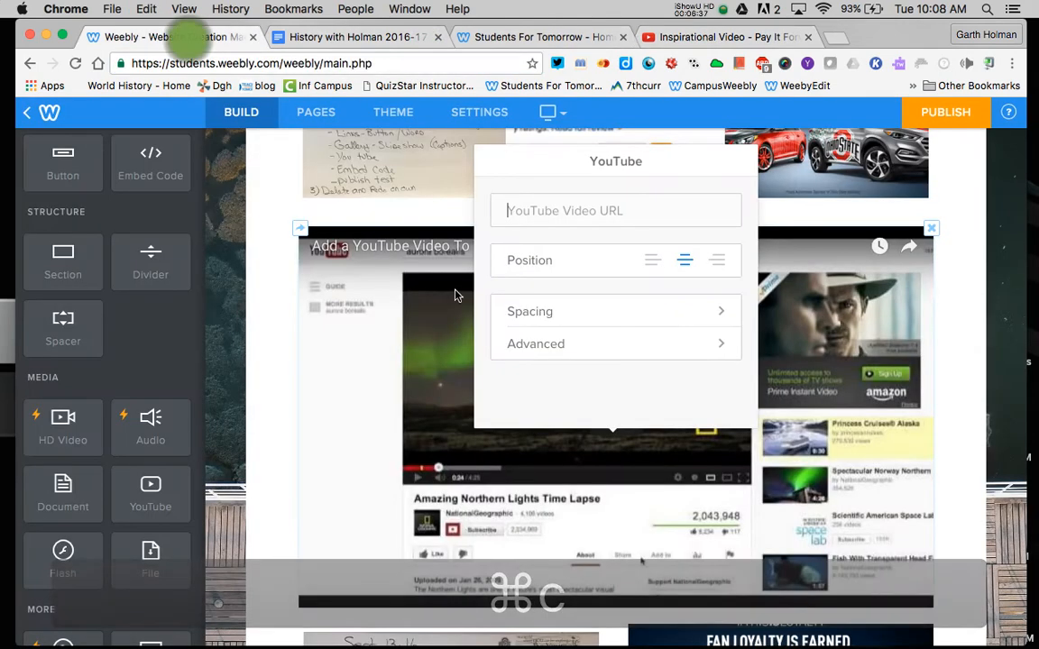
click(577, 211)
key(super+v)
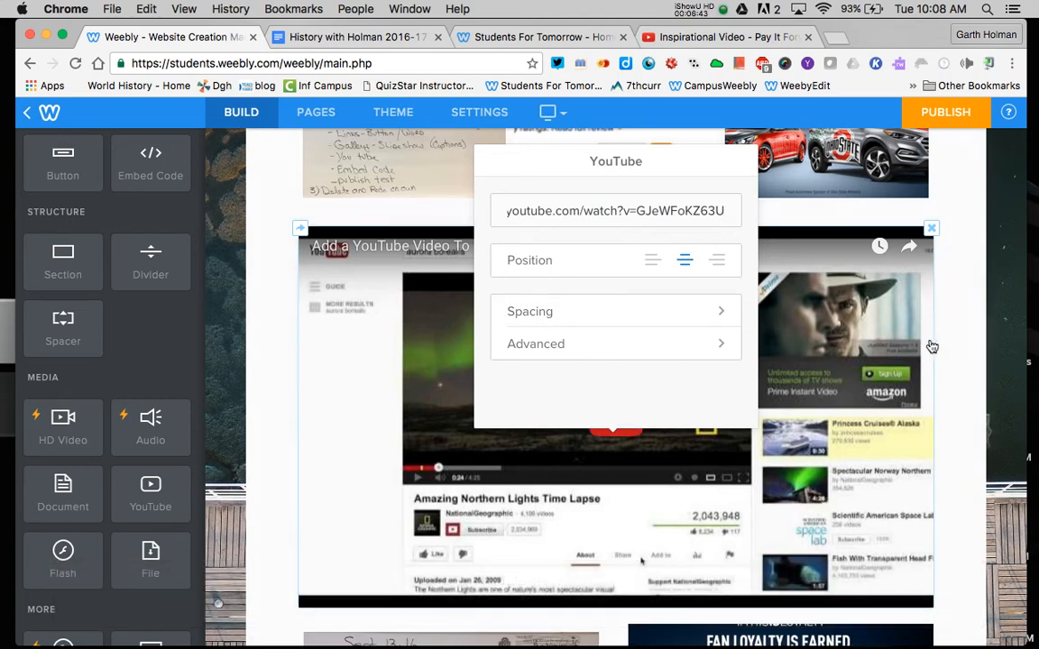
click(960, 346)
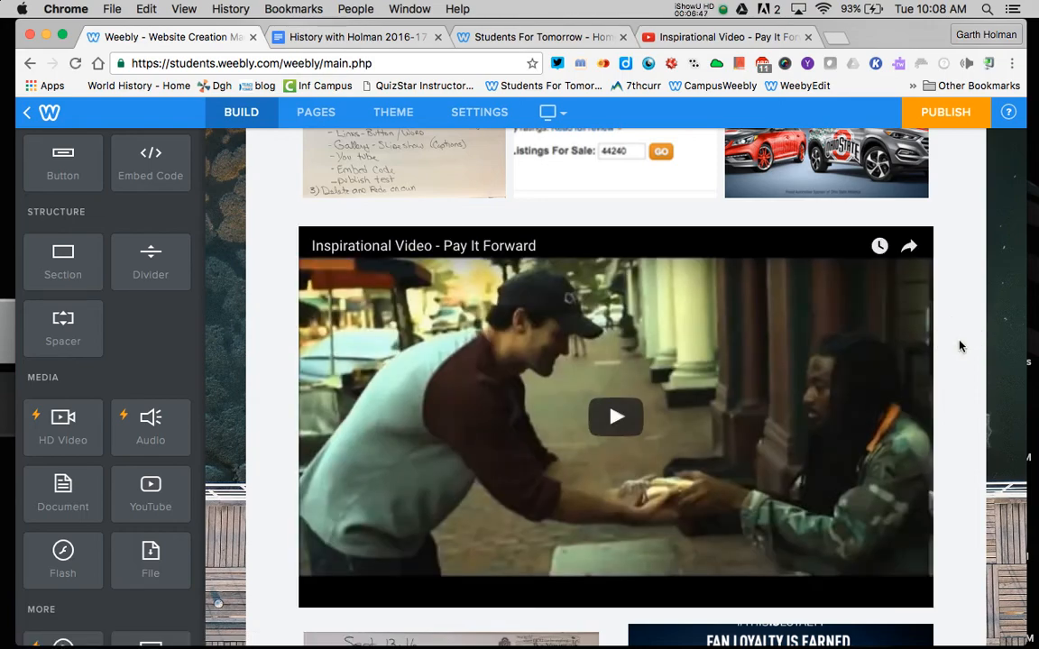
Add an Embed Code element below the slideshow at the end of the page content.
scroll(960, 346, up, 10)
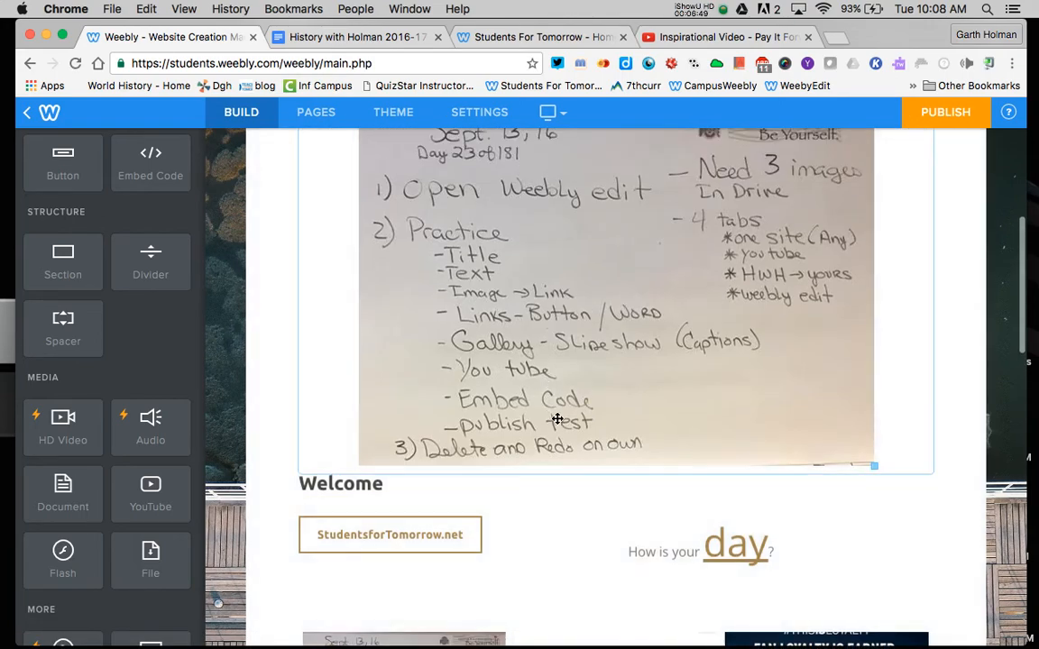
scroll(567, 411, down, 1)
scroll(566, 411, down, 8)
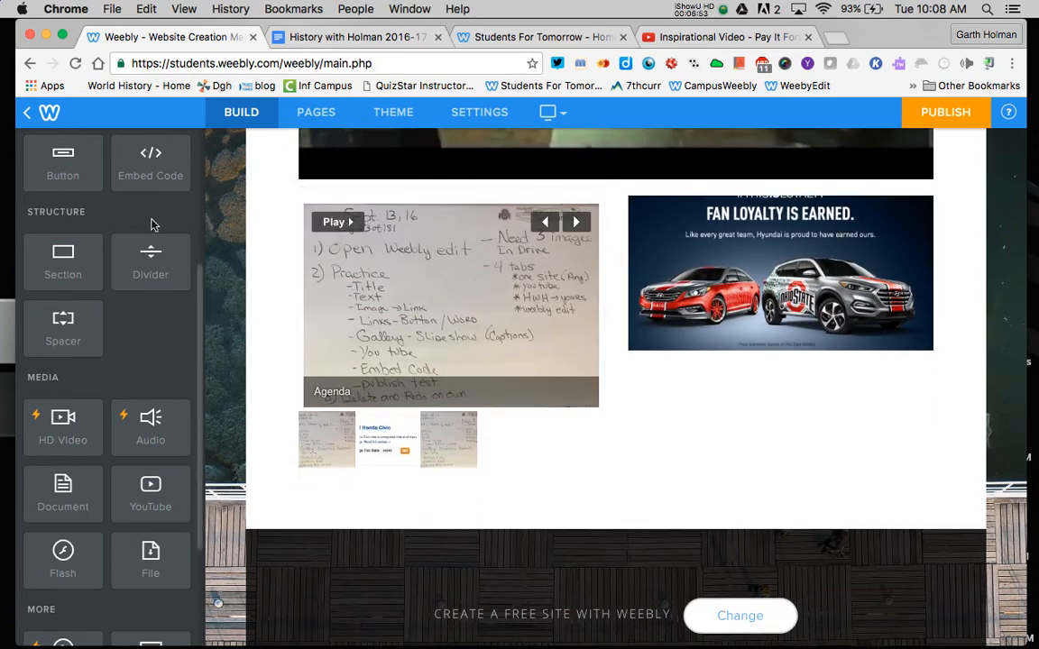
scroll(152, 225, up, 5)
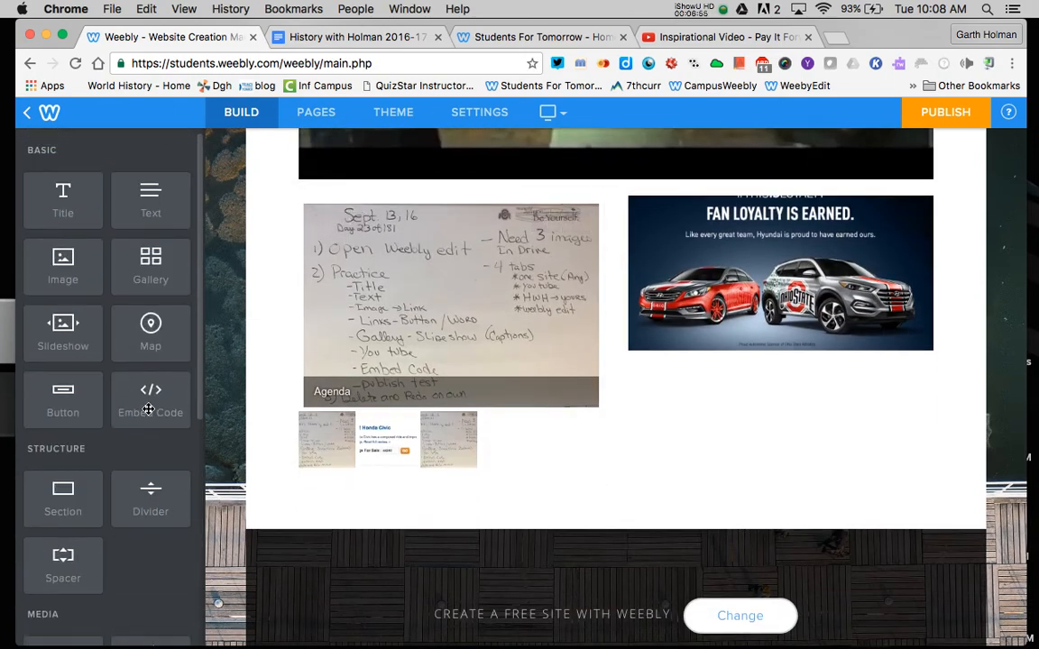
drag(149, 413, 604, 492)
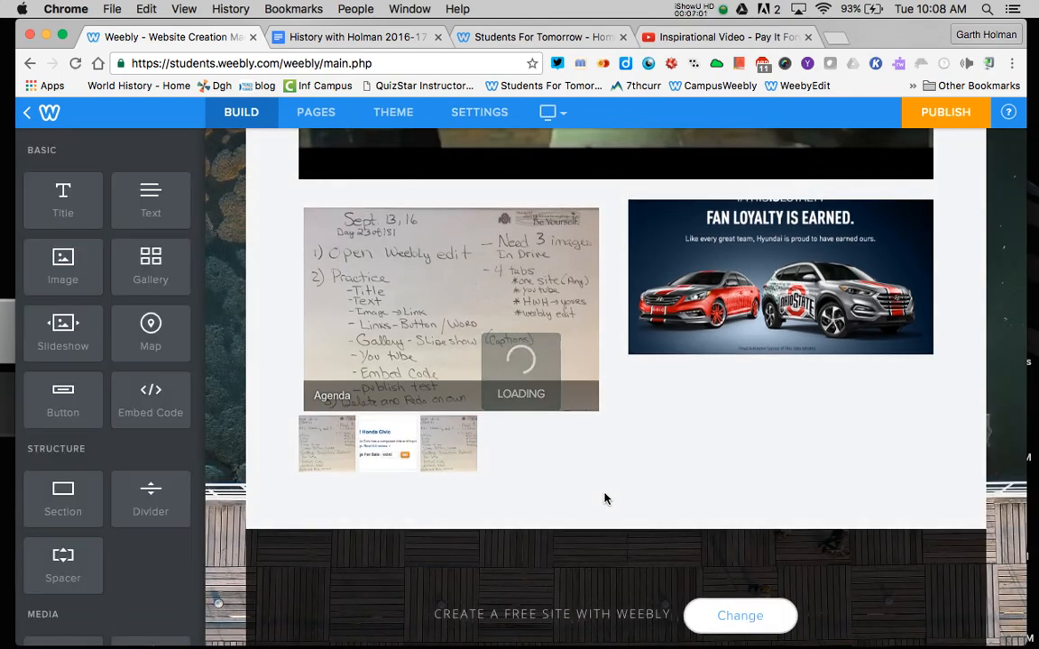
Switch to the class history document and open the SFT BLOG link in its Sept. 6, 2016 section.
click(495, 505)
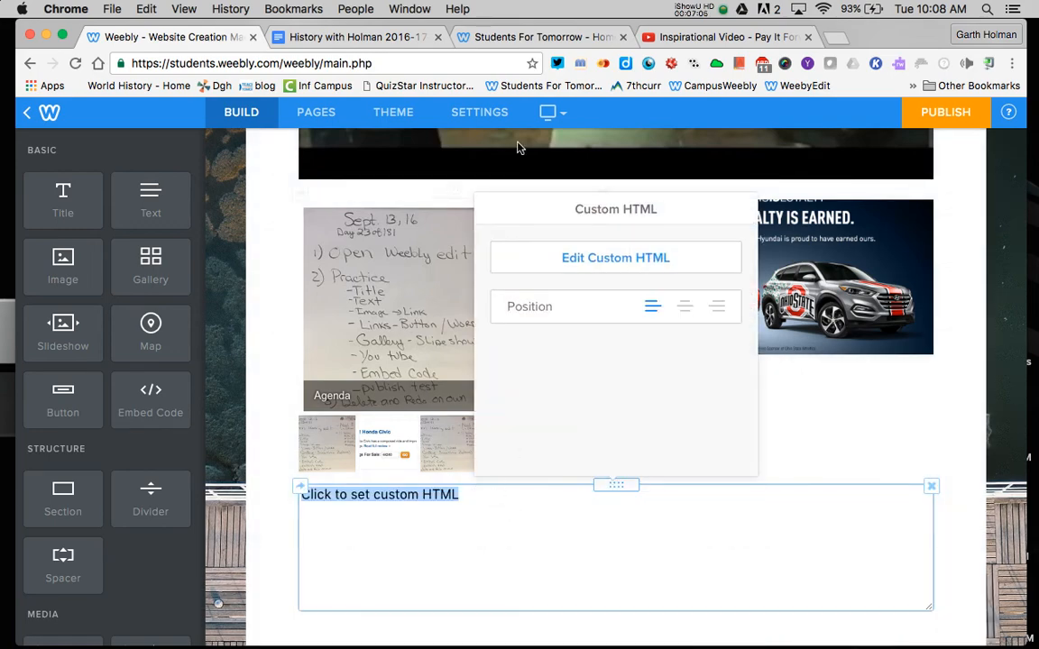
click(539, 40)
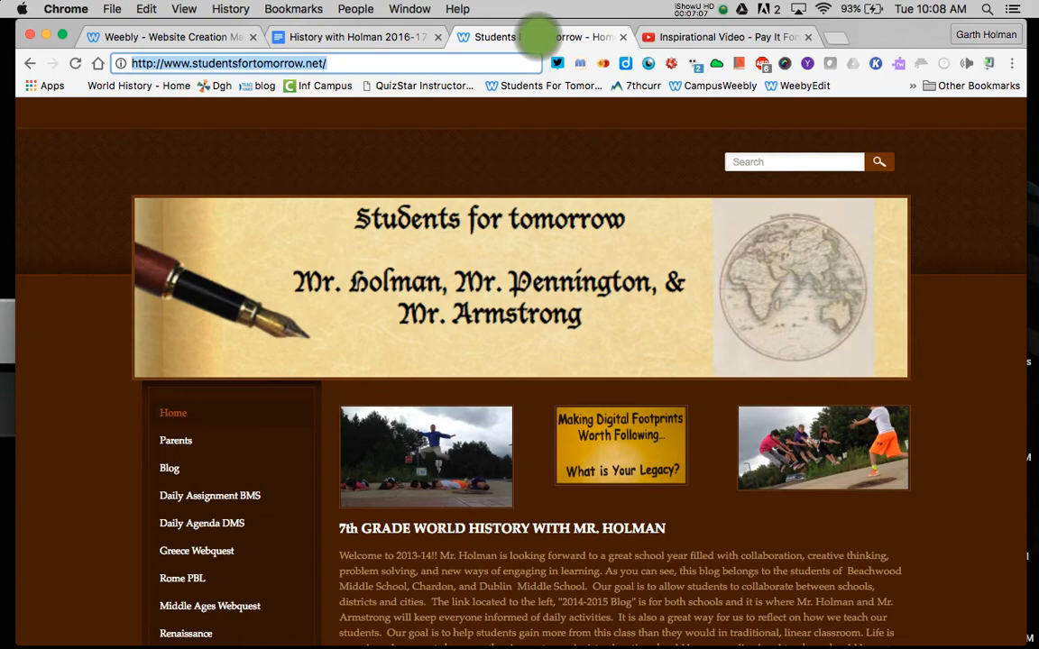
click(361, 38)
scroll(373, 361, down, 15)
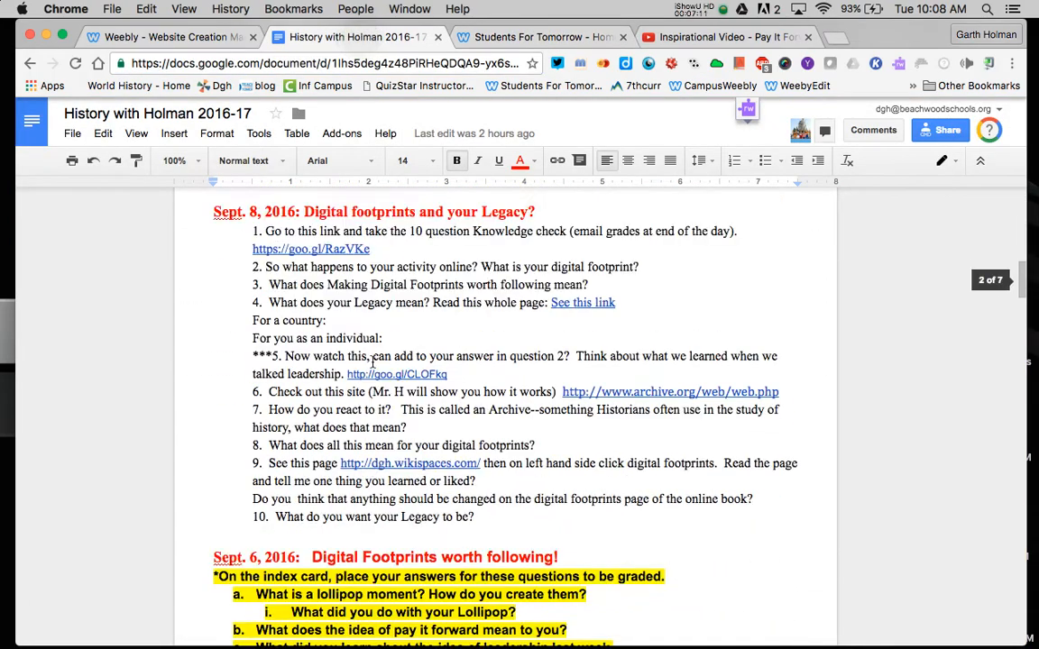
scroll(373, 361, up, 5)
scroll(373, 361, down, 7)
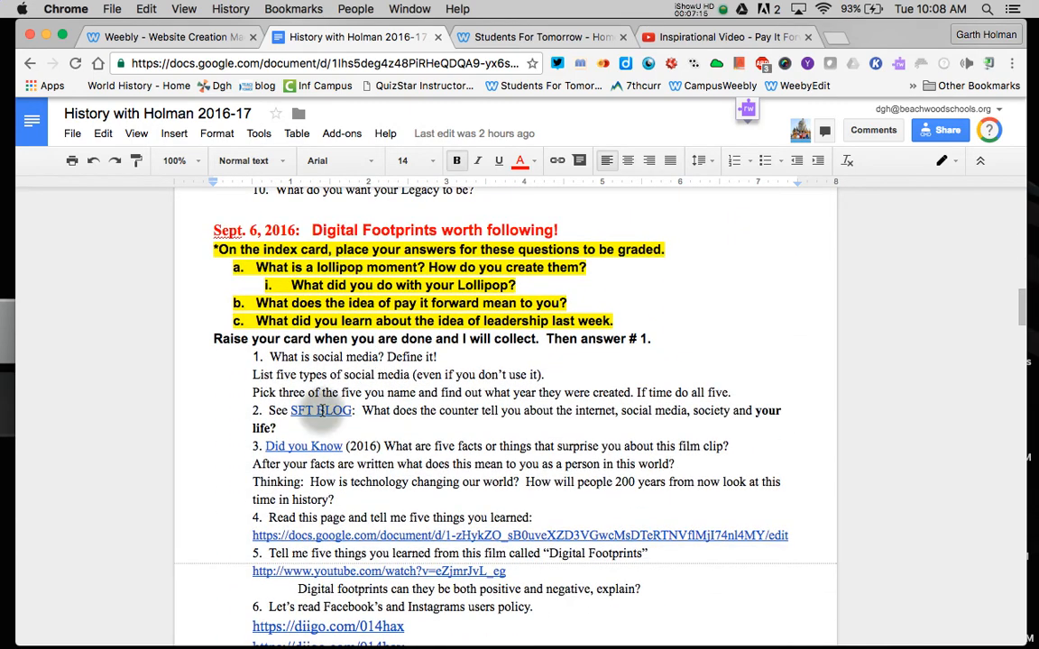
click(321, 410)
click(404, 435)
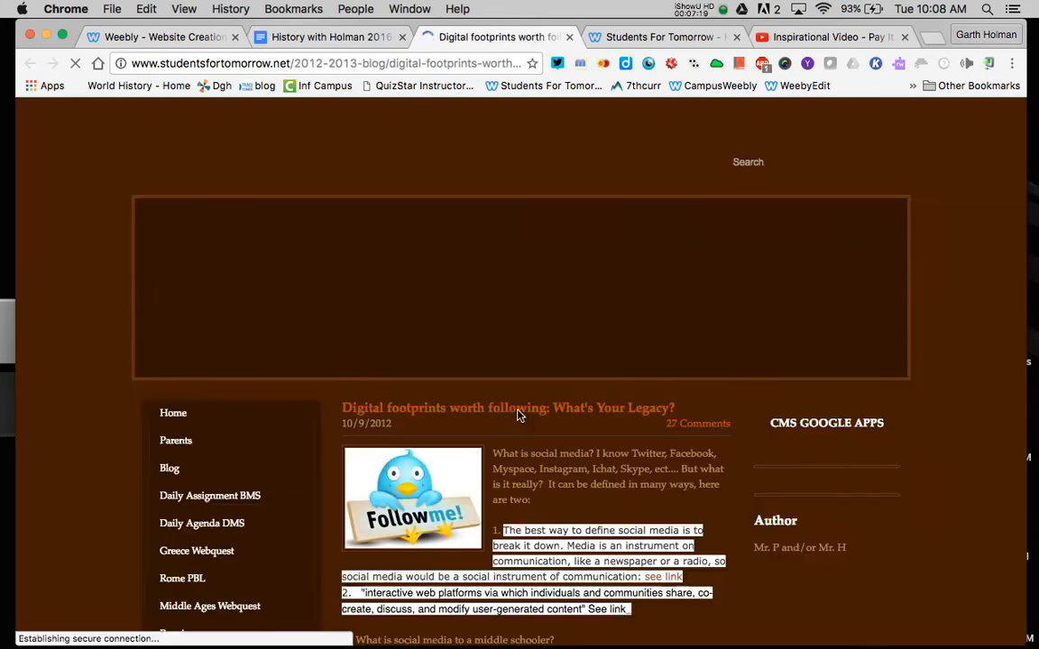
Copy the embed code of the social media counter in the Digital footprints blog post.
scroll(519, 414, down, 15)
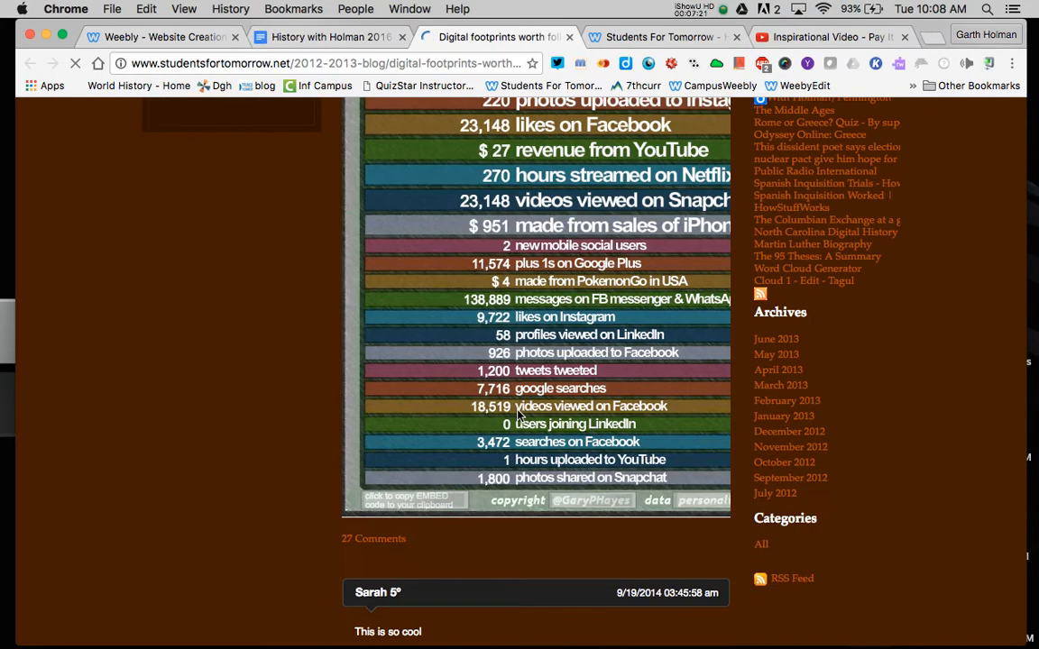
scroll(519, 414, up, 2)
scroll(487, 451, down, 3)
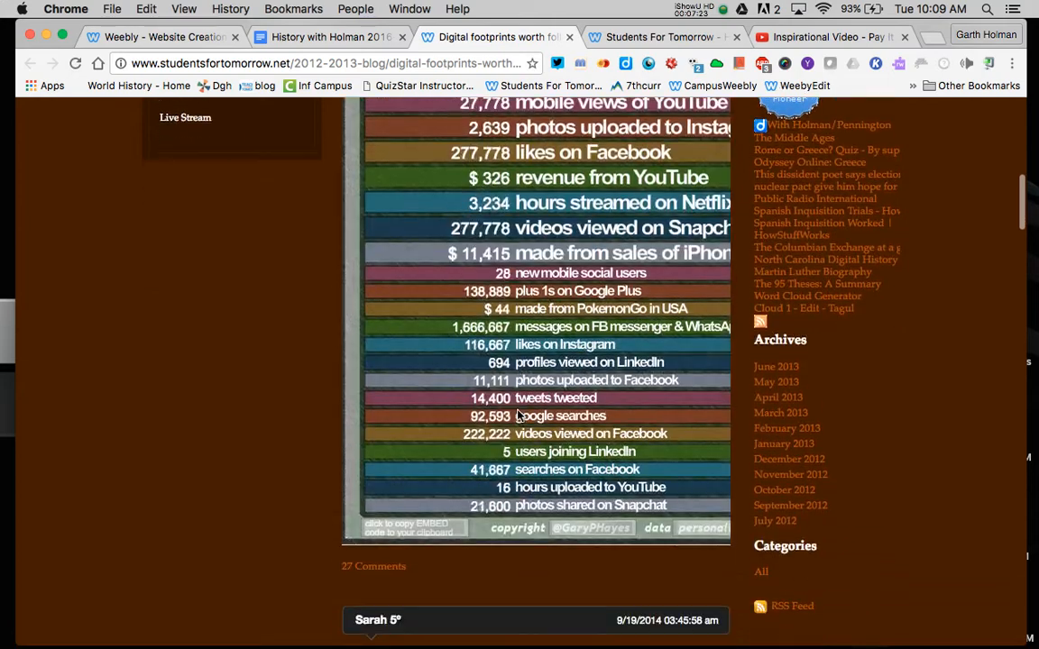
scroll(445, 488, up, 1)
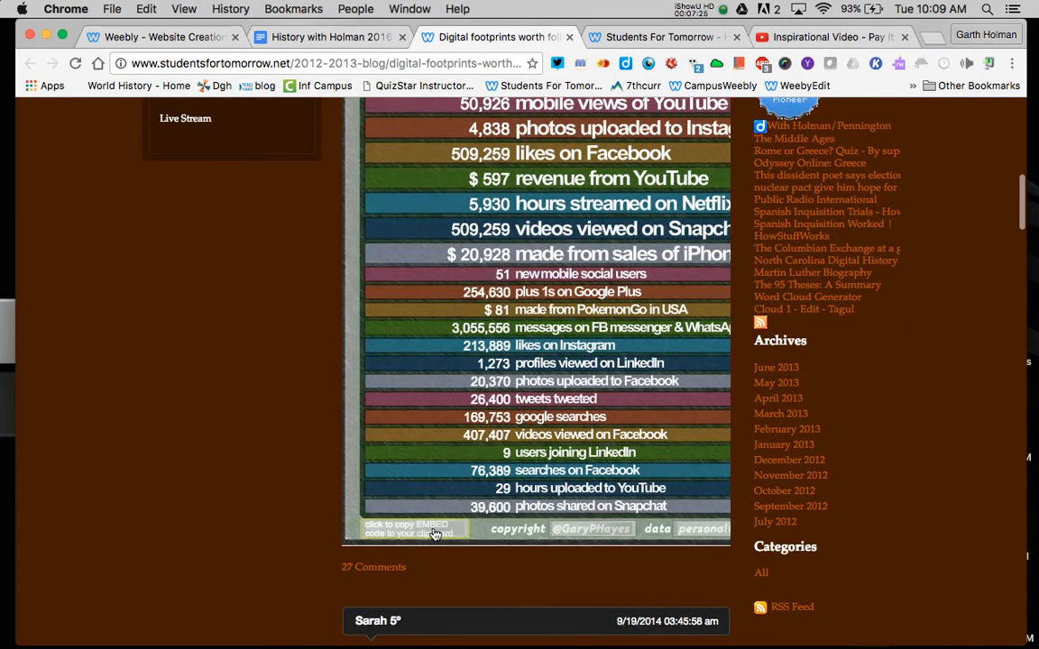
click(404, 530)
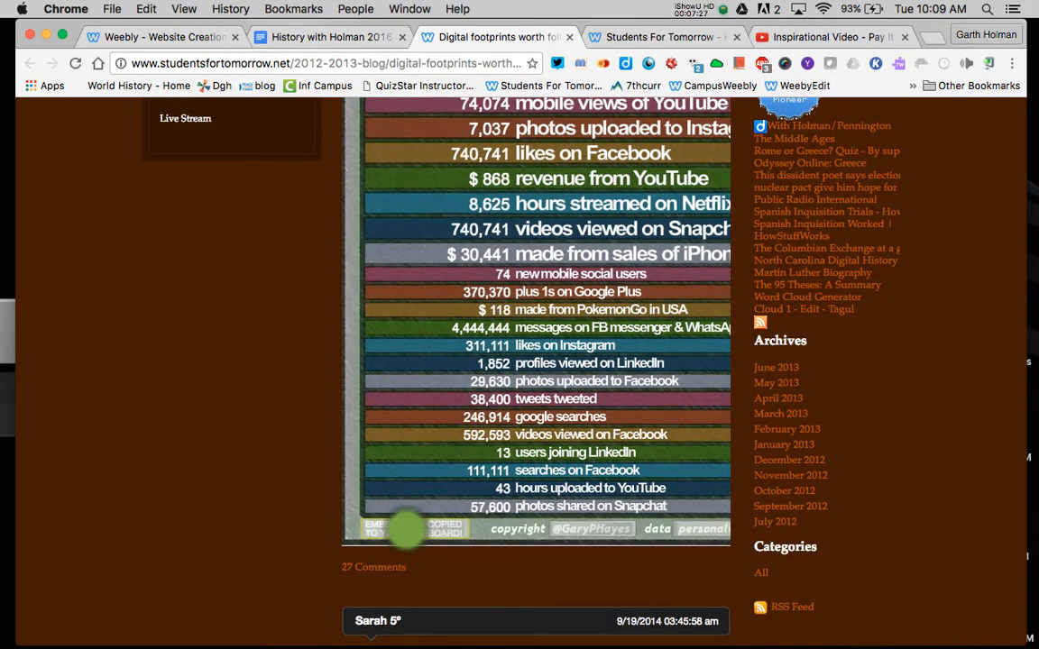
Return to the Weebly editor and paste the copied counter code into the Embed Code element below the slideshow.
click(167, 37)
click(460, 502)
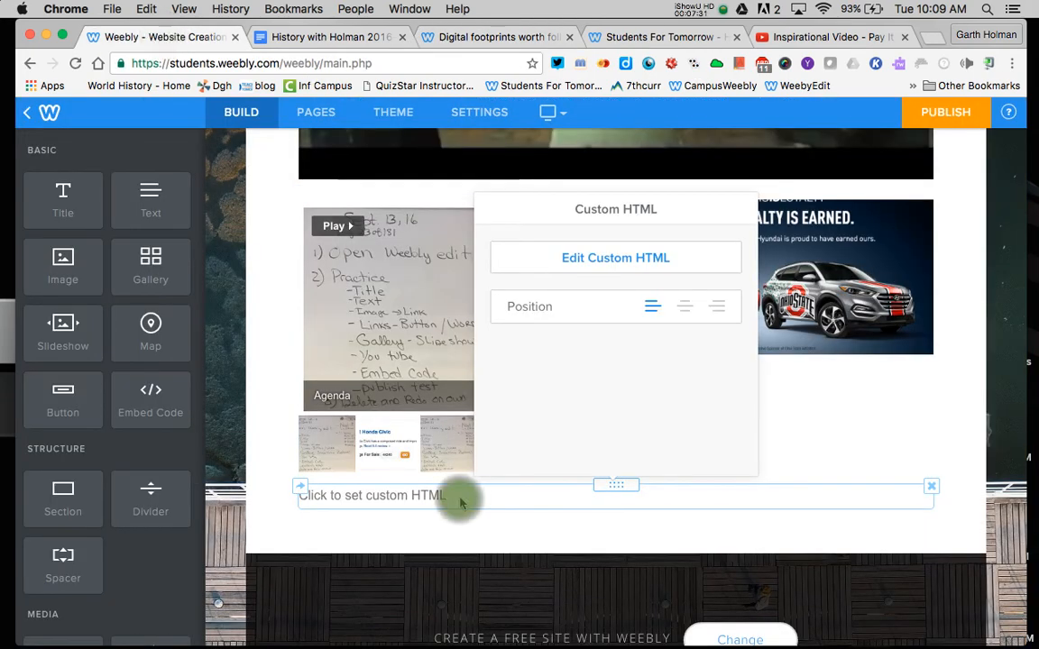
click(423, 497)
click(448, 497)
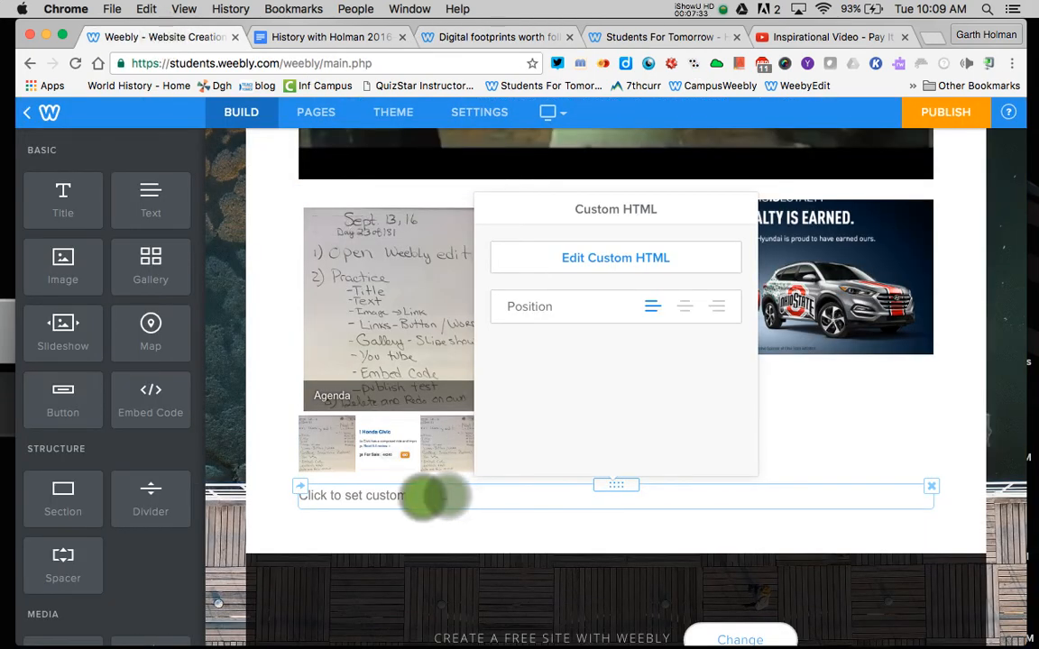
click(876, 390)
click(483, 500)
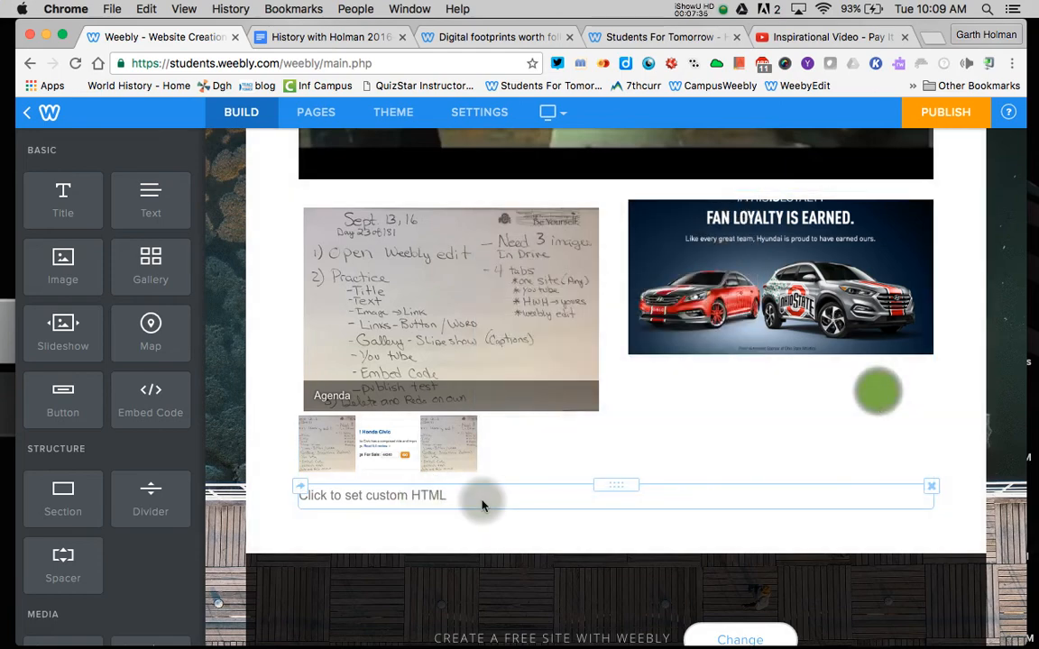
key(super+v)
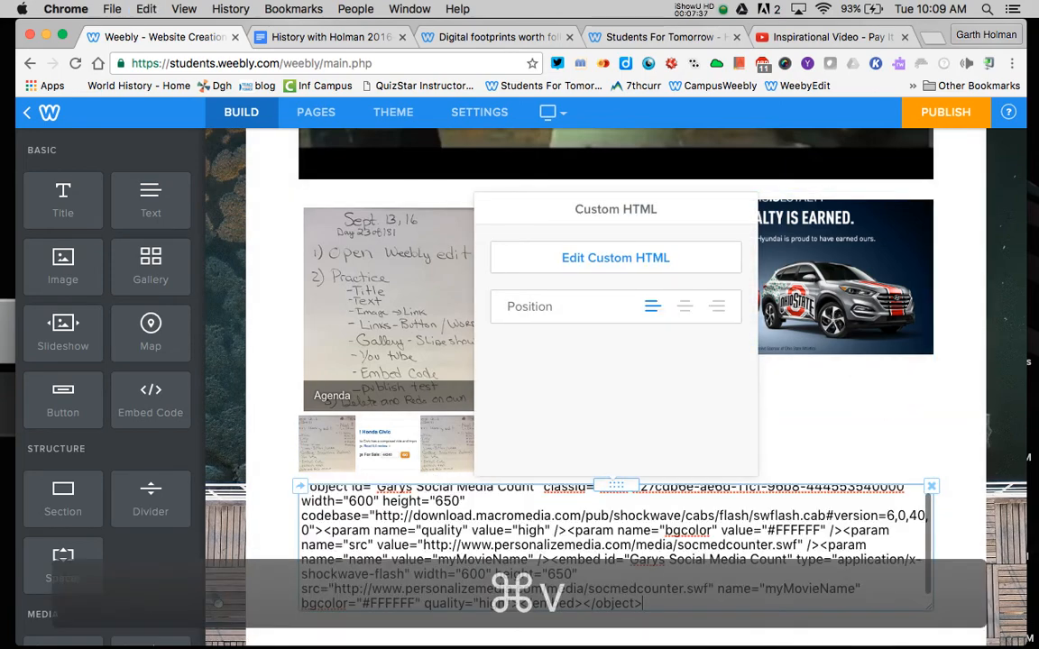
click(867, 454)
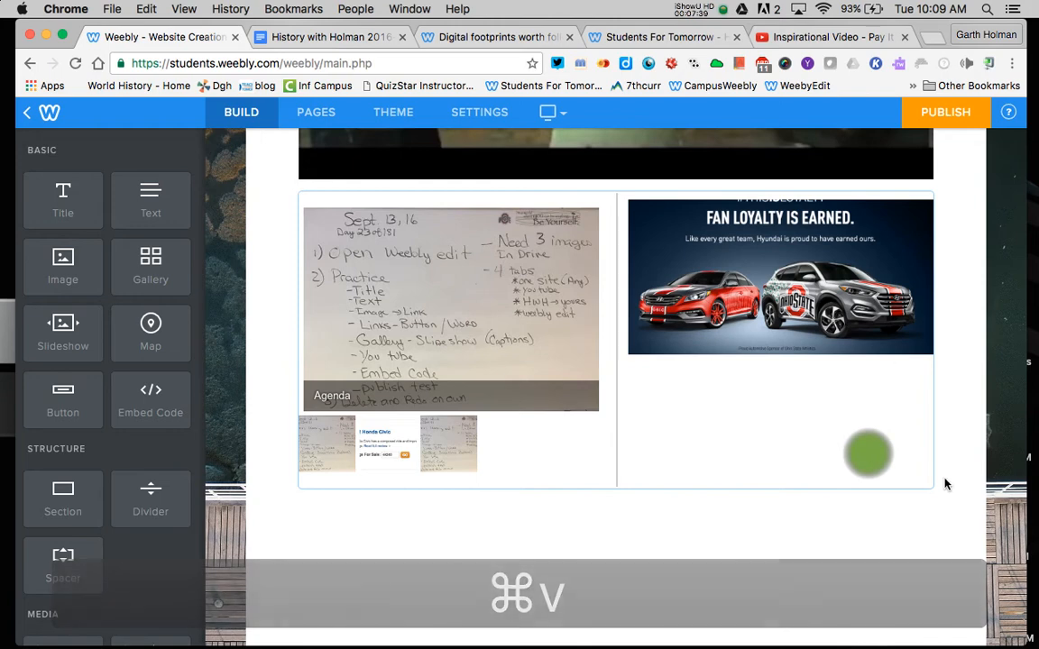
Publish the site, then open the live page and view it down to the embedded Social Media Counts widget.
scroll(945, 484, down, 5)
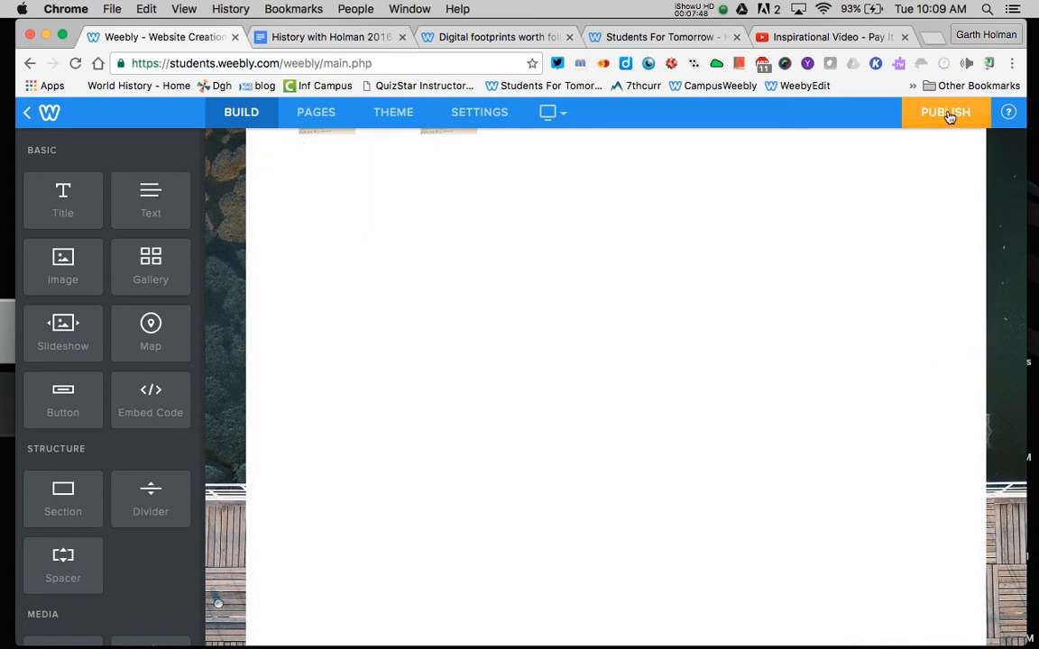
click(947, 114)
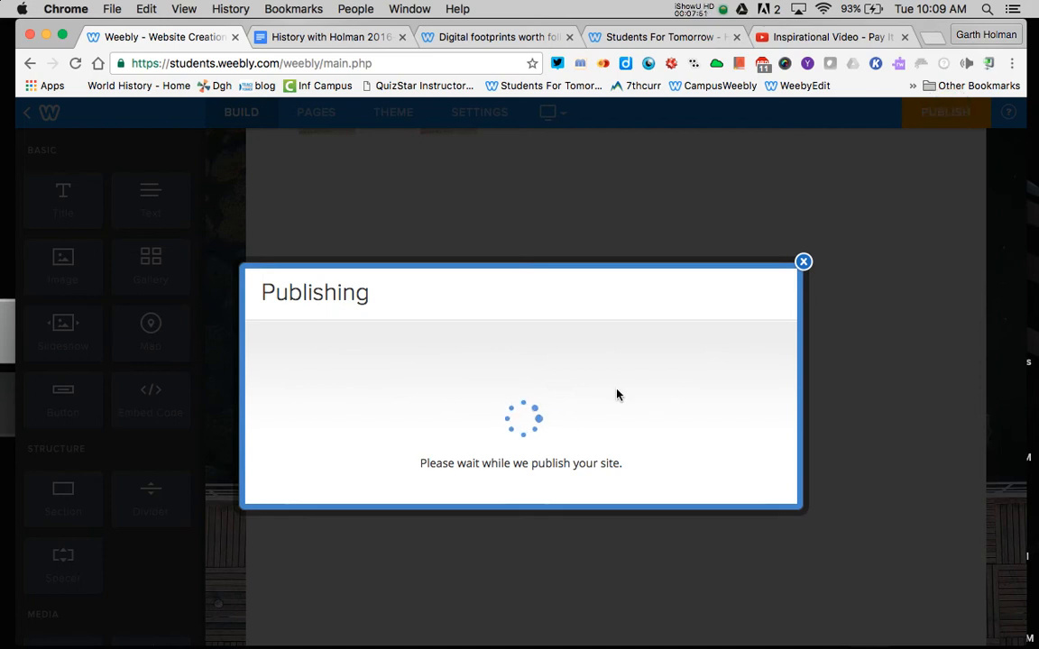
click(527, 361)
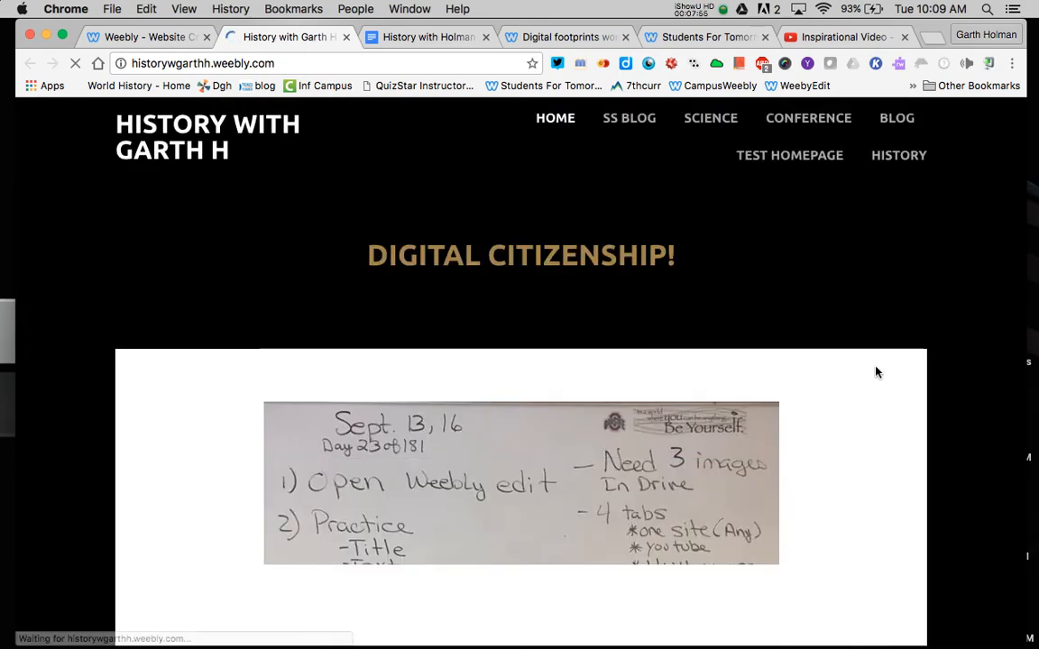
scroll(875, 372, down, 3)
scroll(875, 371, down, 5)
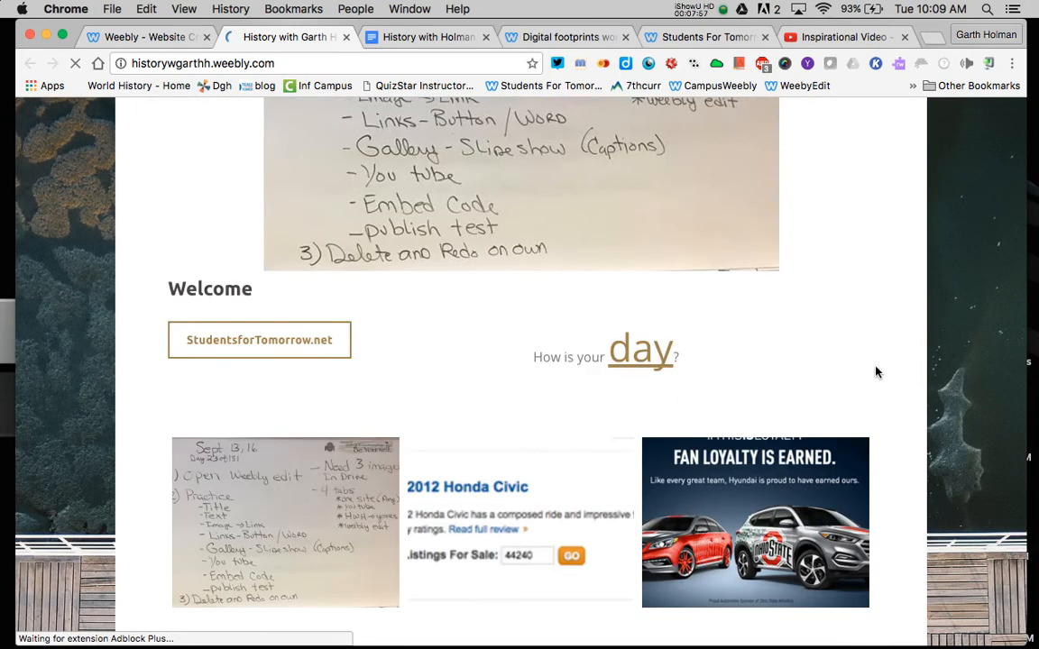
scroll(875, 371, down, 10)
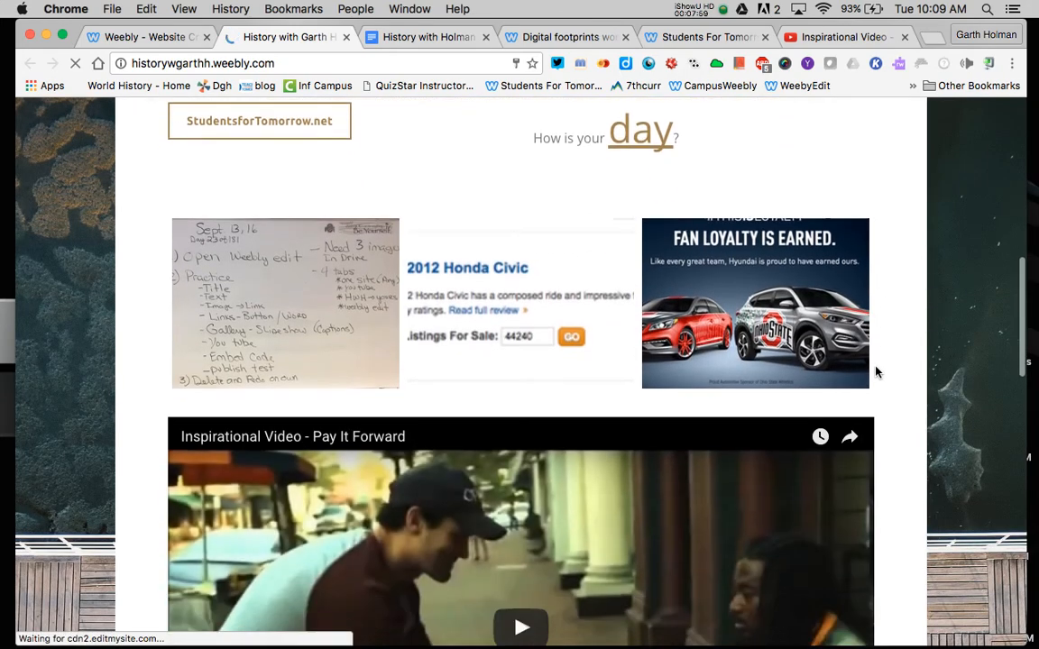
scroll(875, 372, down, 3)
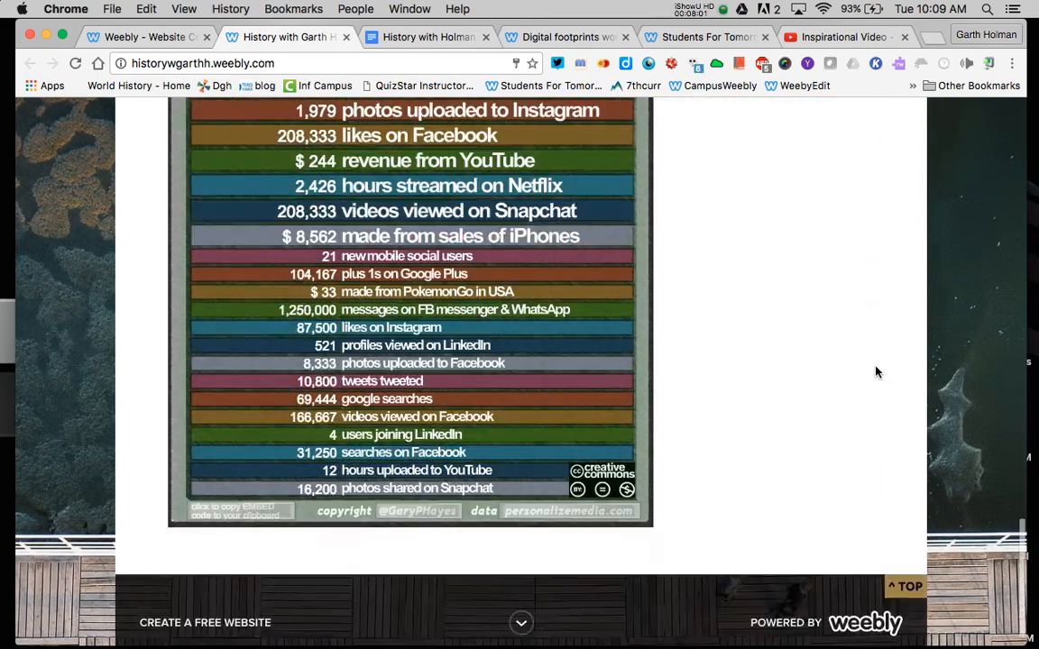
Play the captioned slideshow on the published page to test it.
scroll(874, 370, up, 2)
scroll(757, 358, up, 3)
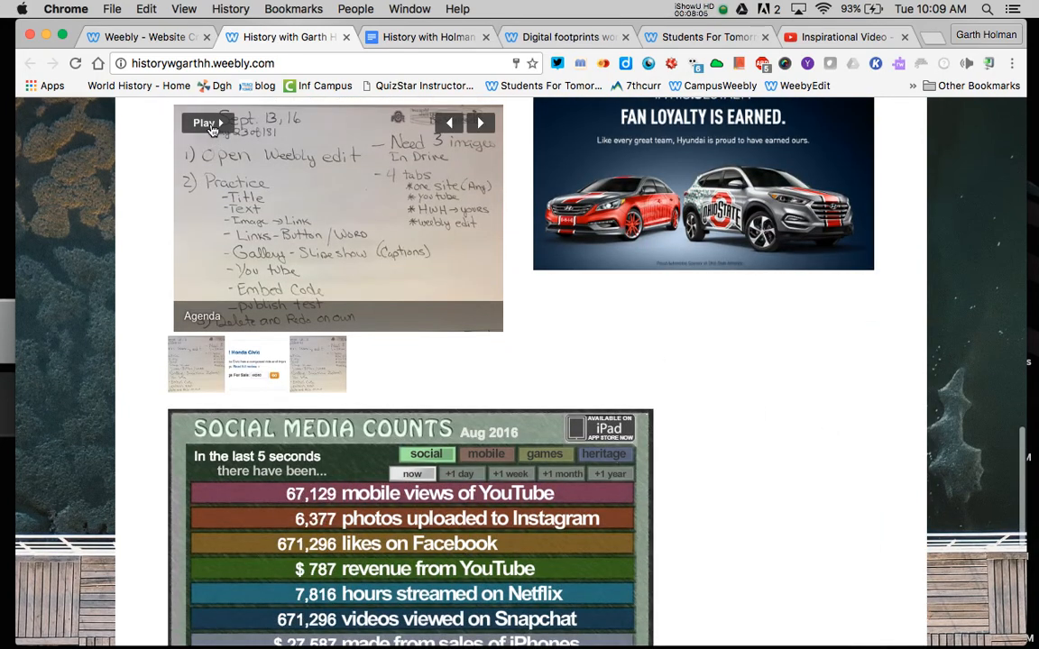
click(209, 124)
scroll(700, 371, up, 1)
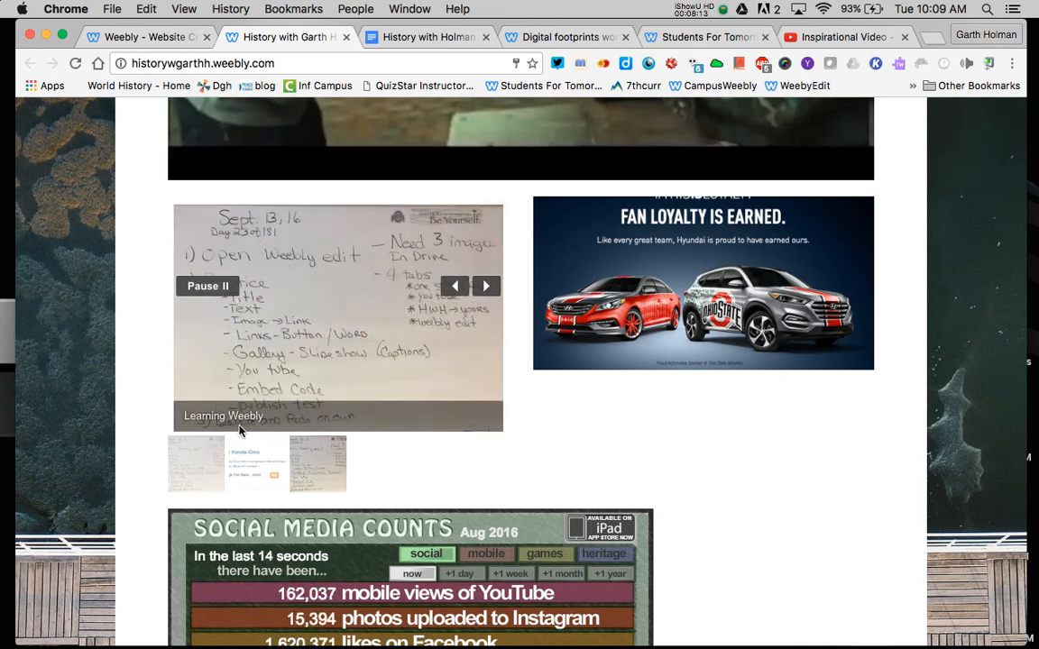
Test the link on the Fan Loyalty car image beside the slideshow and return to the published page.
scroll(510, 421, up, 2)
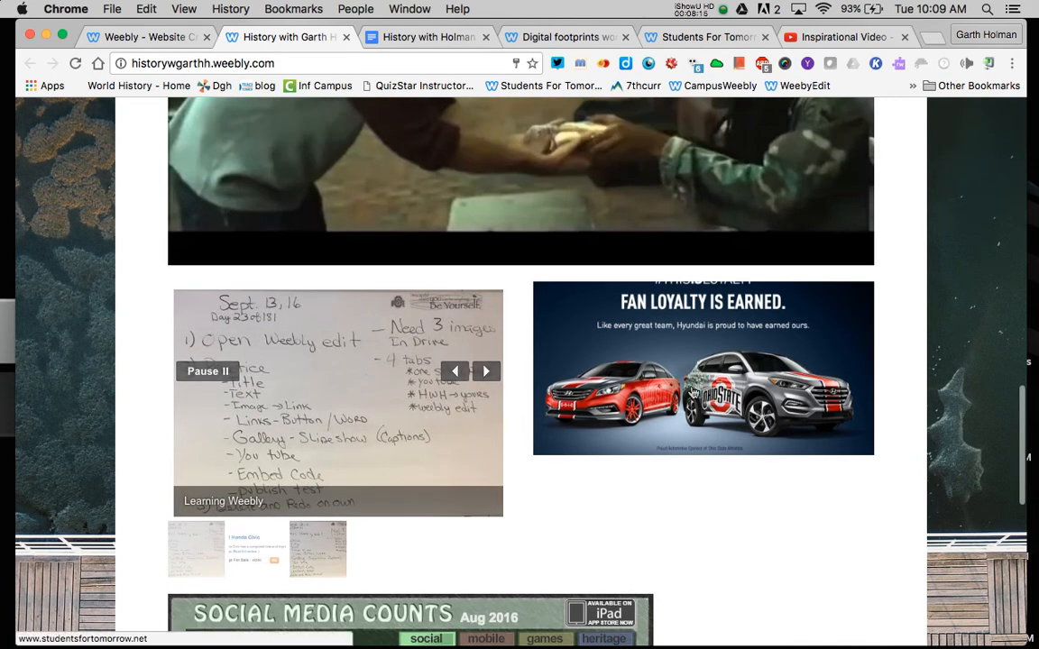
click(691, 386)
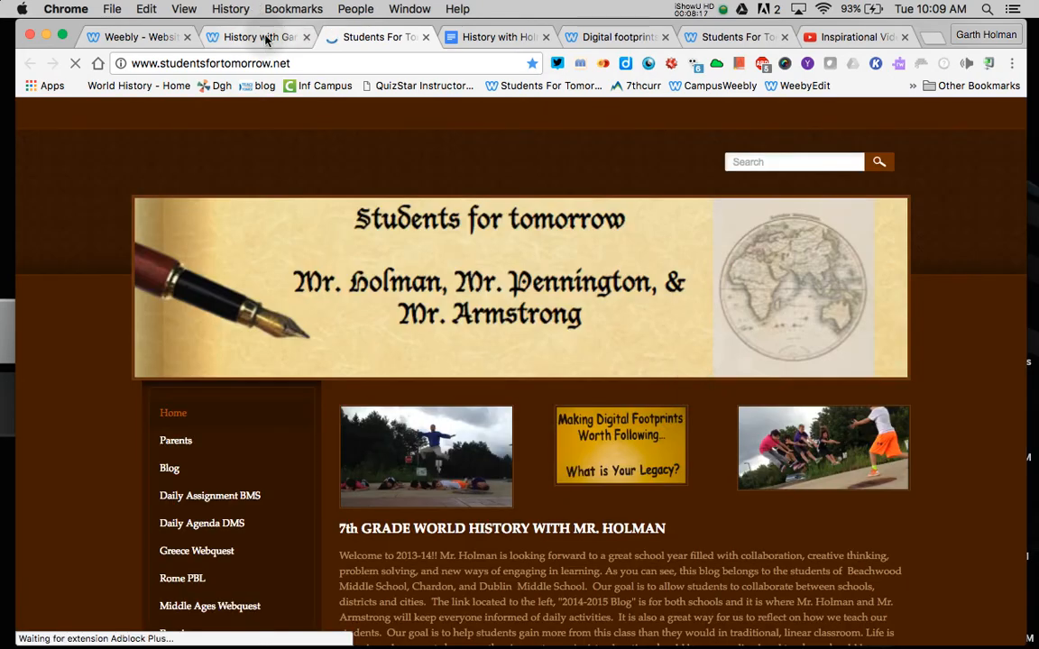
click(266, 37)
Play the embedded Pay It Forward video on the published page and pause it.
scroll(542, 369, up, 4)
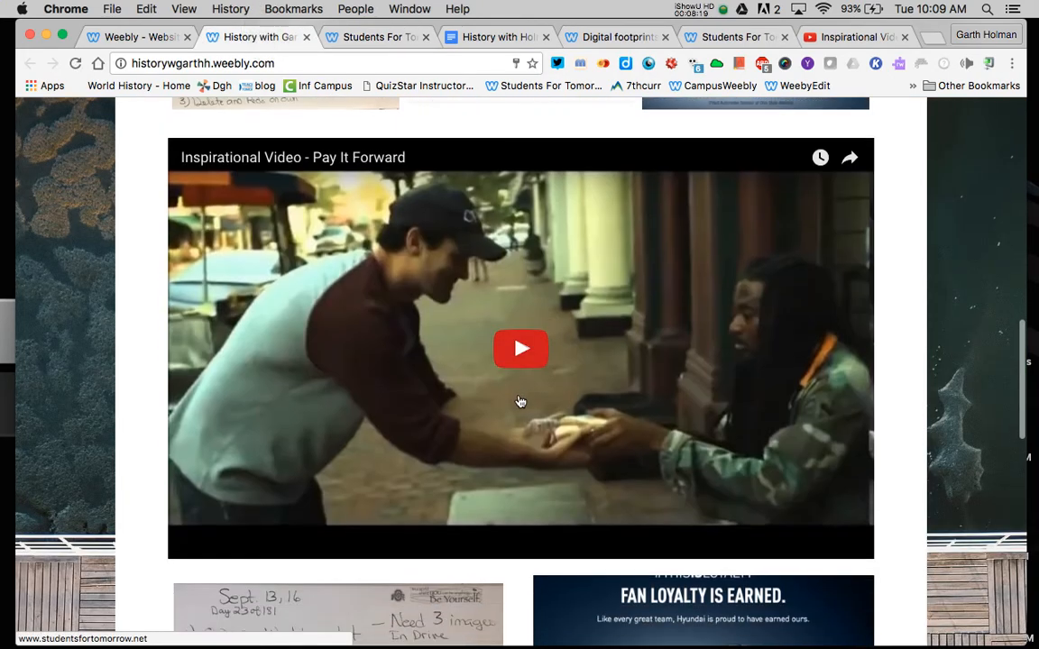
click(528, 344)
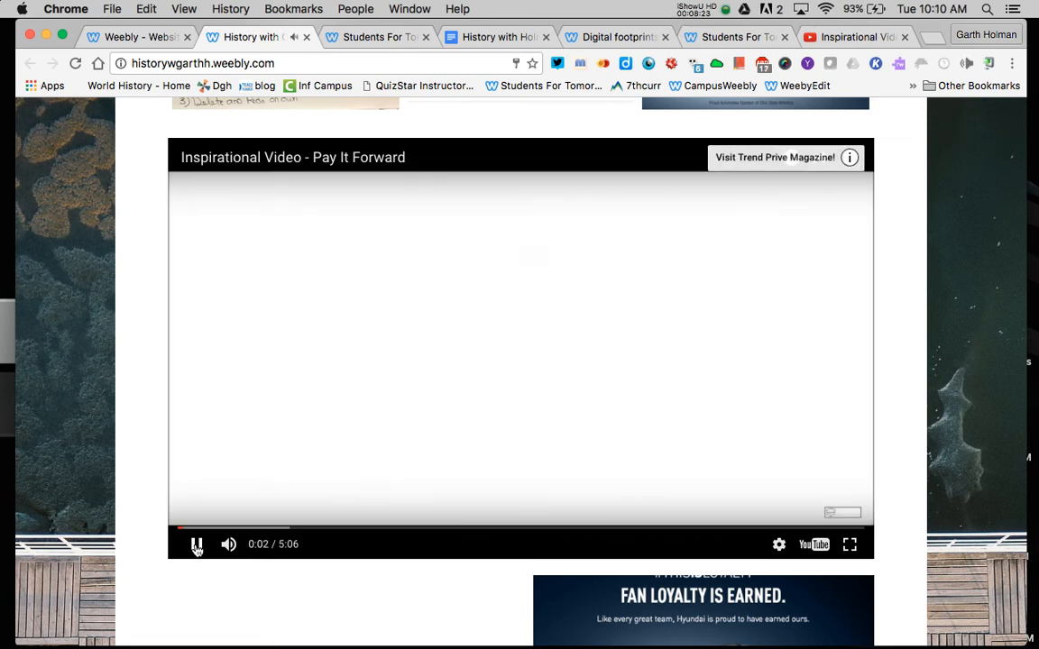
click(197, 546)
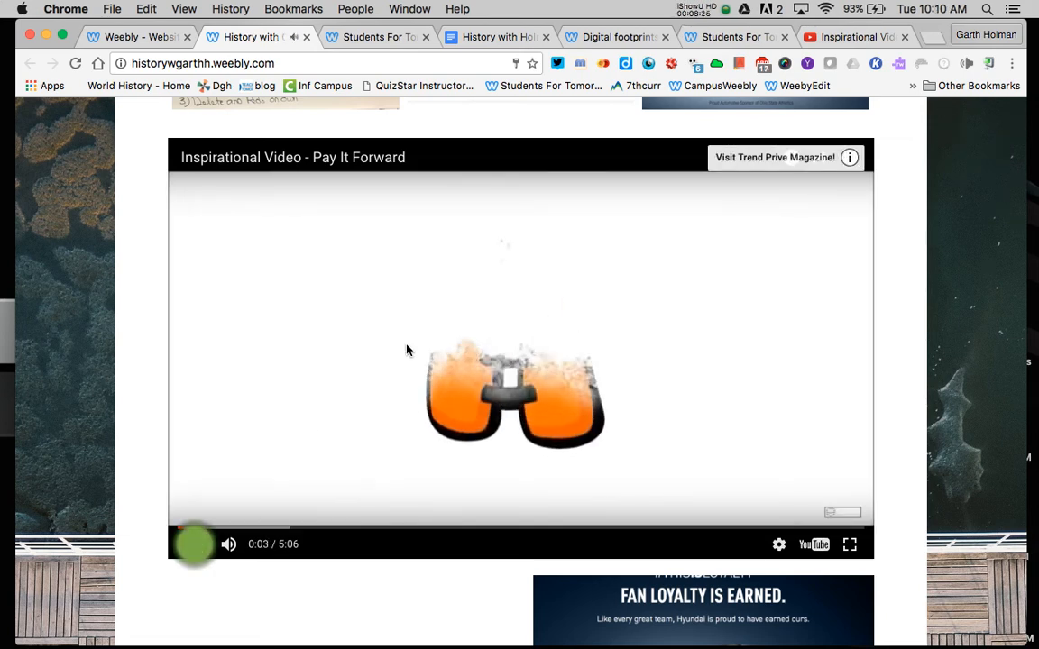
Enlarge the agenda image and the Fan Loyalty car image in the published gallery, closing each one again.
scroll(407, 350, up, 4)
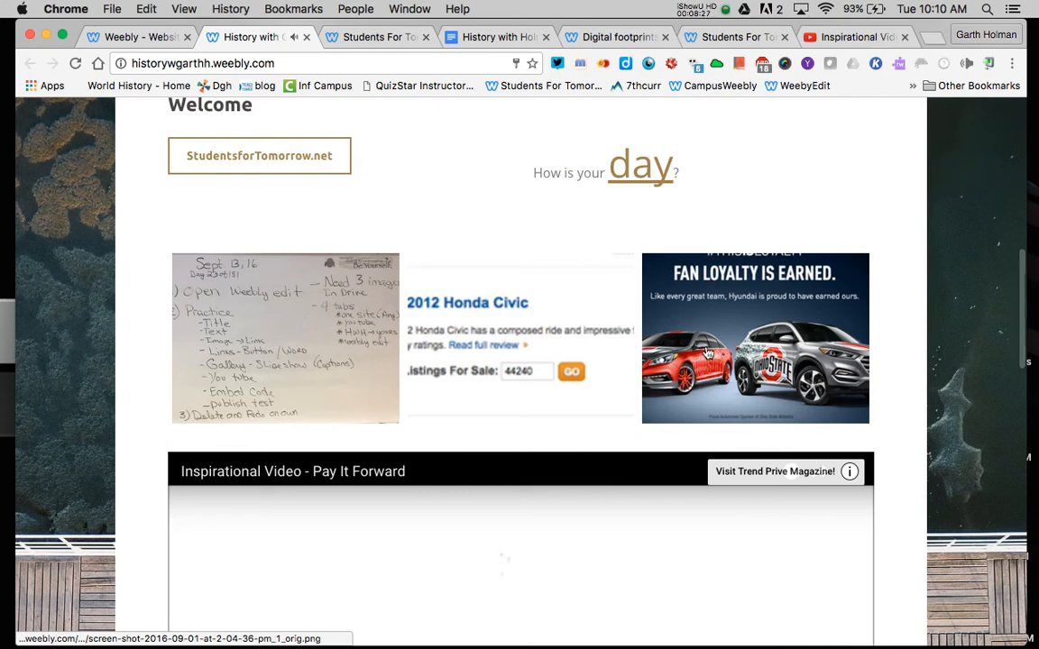
click(258, 350)
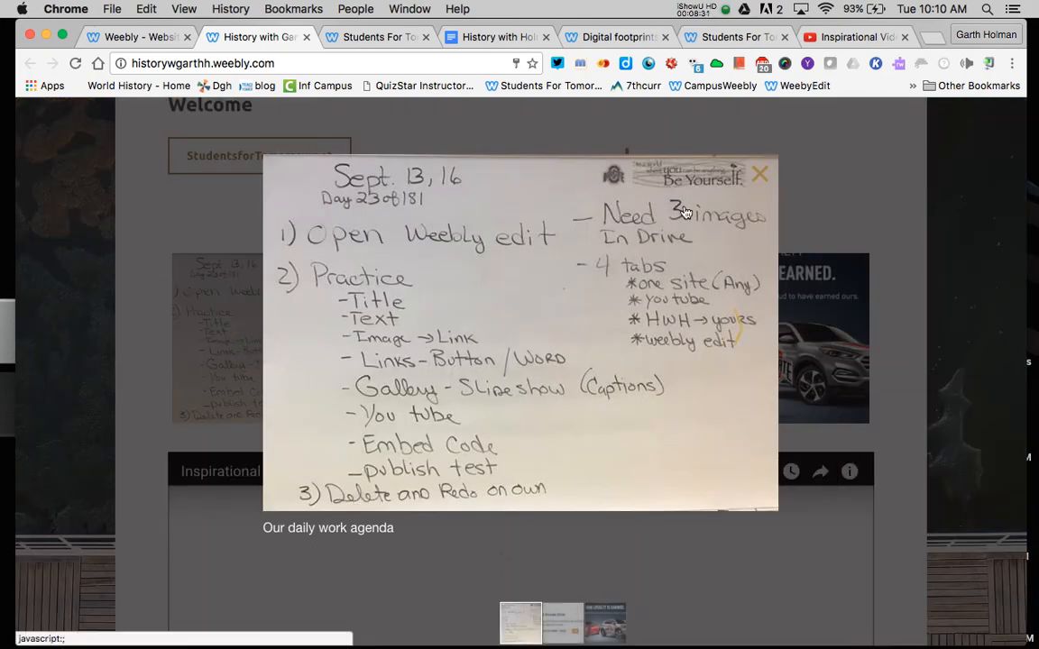
click(762, 180)
click(784, 326)
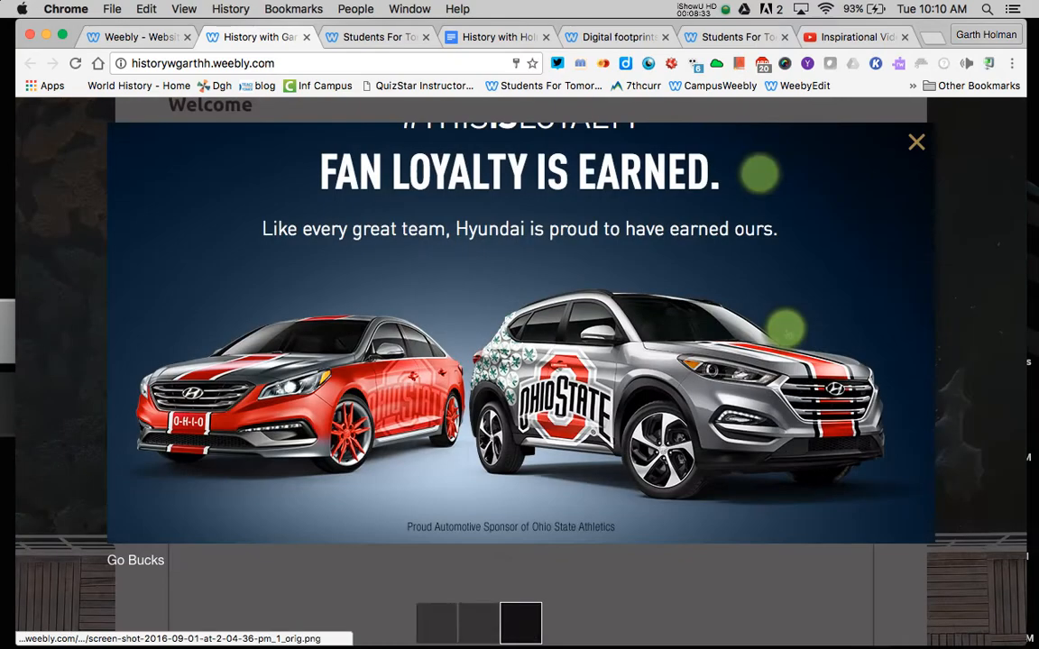
click(916, 142)
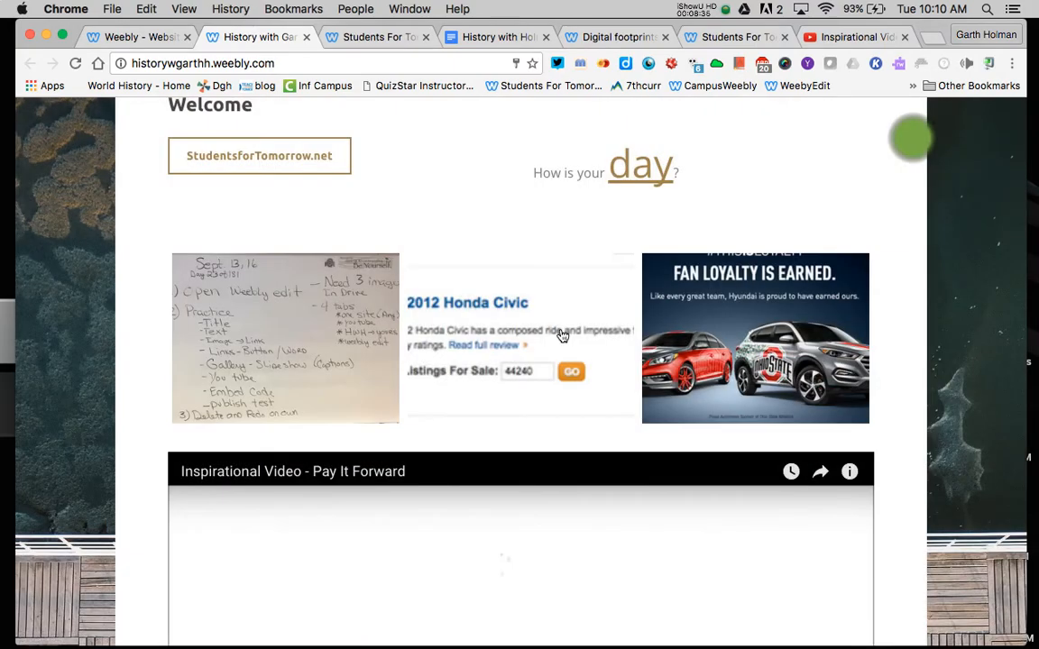
Test the "day" word link and the StudentsforTomorrow.net button, returning to the published page after each.
scroll(560, 334, up, 3)
click(640, 377)
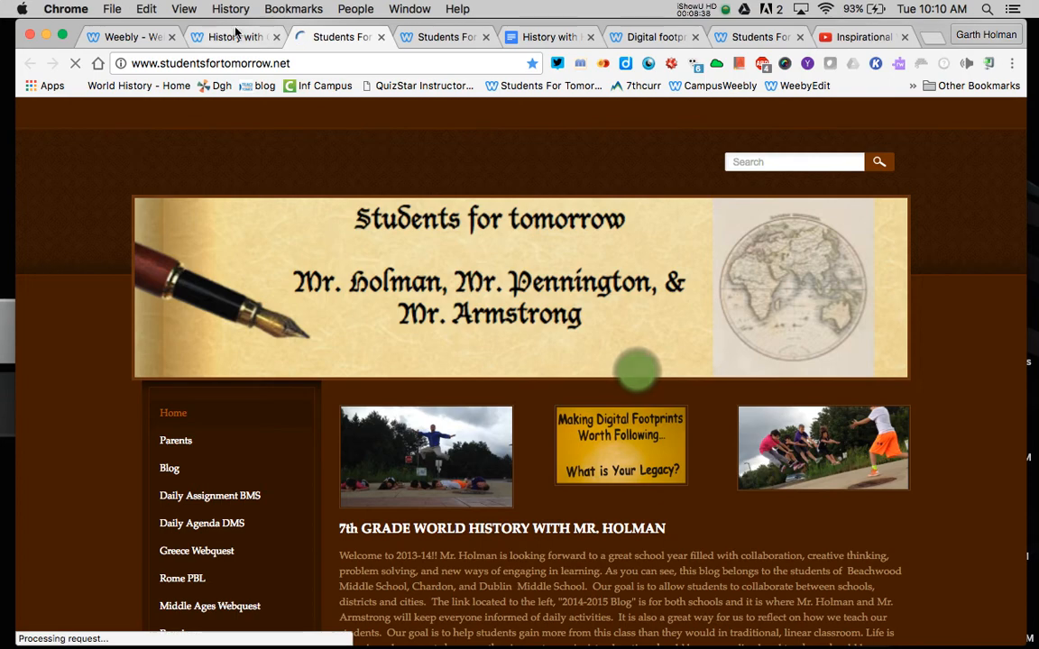
click(230, 36)
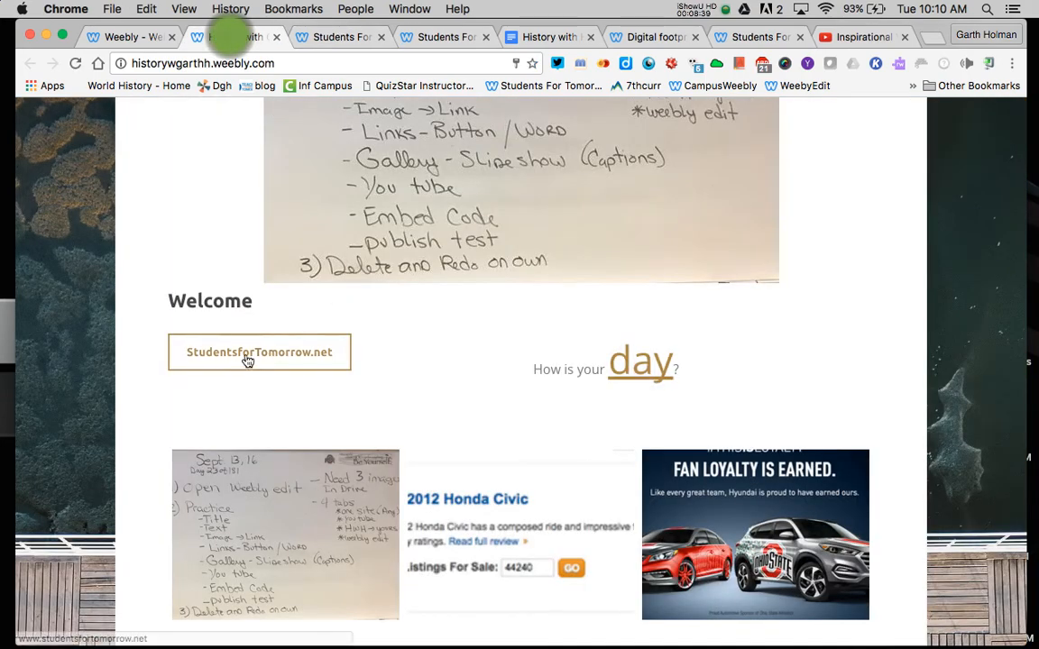
click(247, 354)
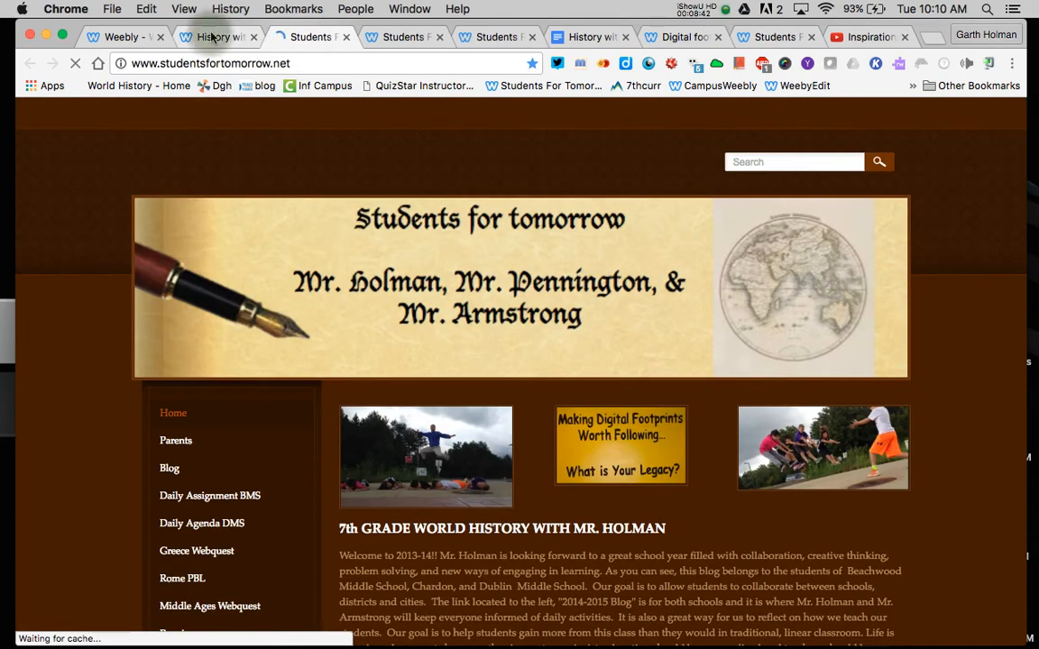
click(213, 36)
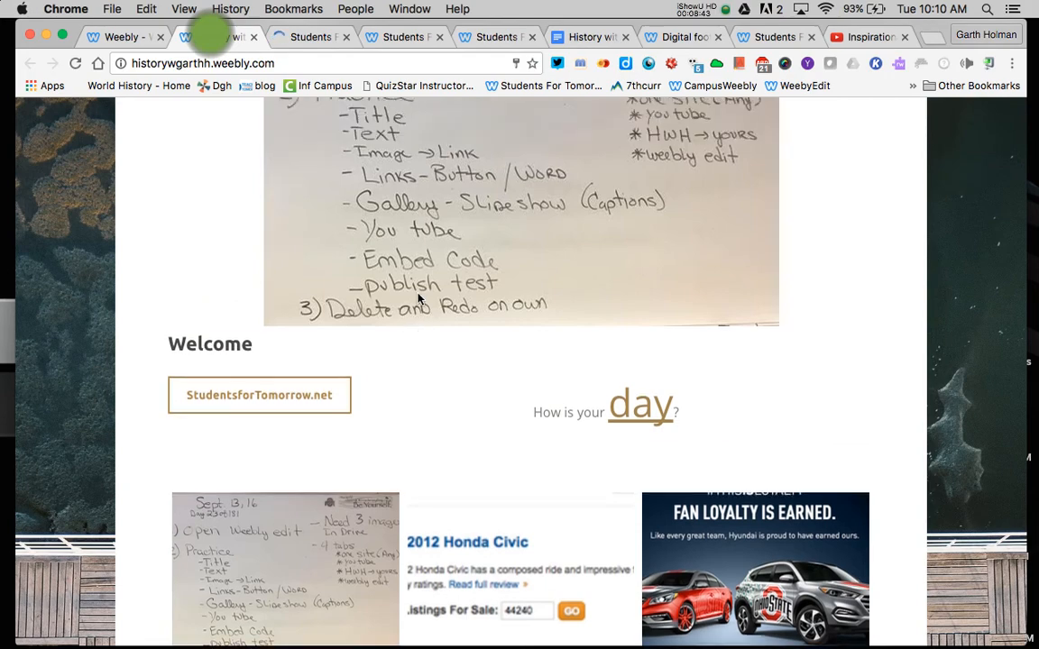
Return from the published page to the Weebly editor and delete the embed code element below the slideshow.
scroll(418, 298, up, 5)
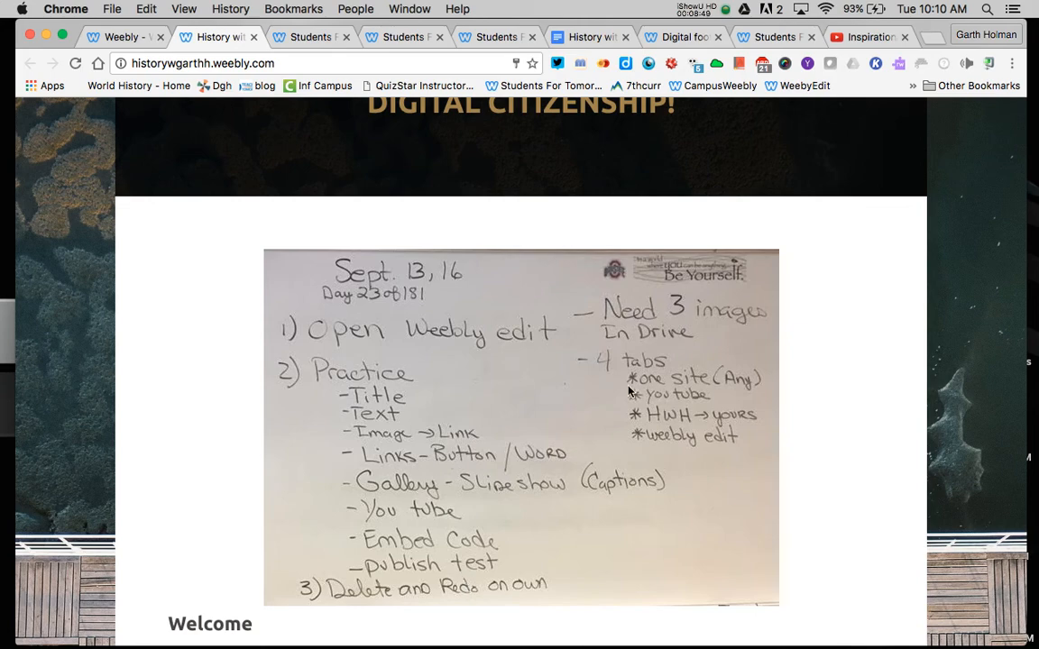
scroll(463, 292, down, 15)
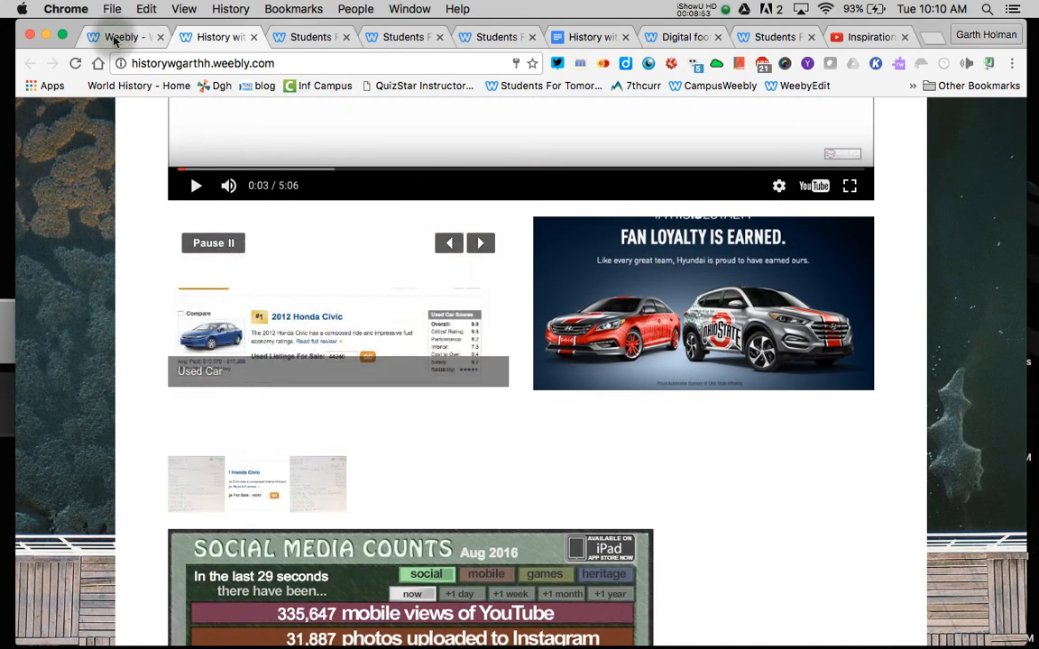
click(113, 36)
click(804, 276)
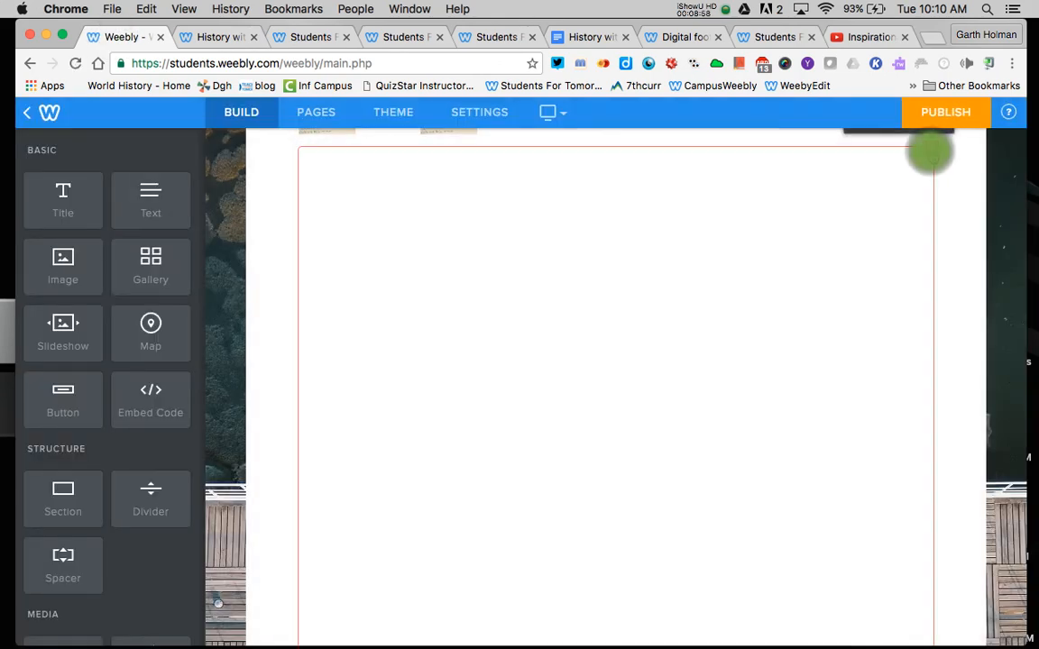
click(930, 150)
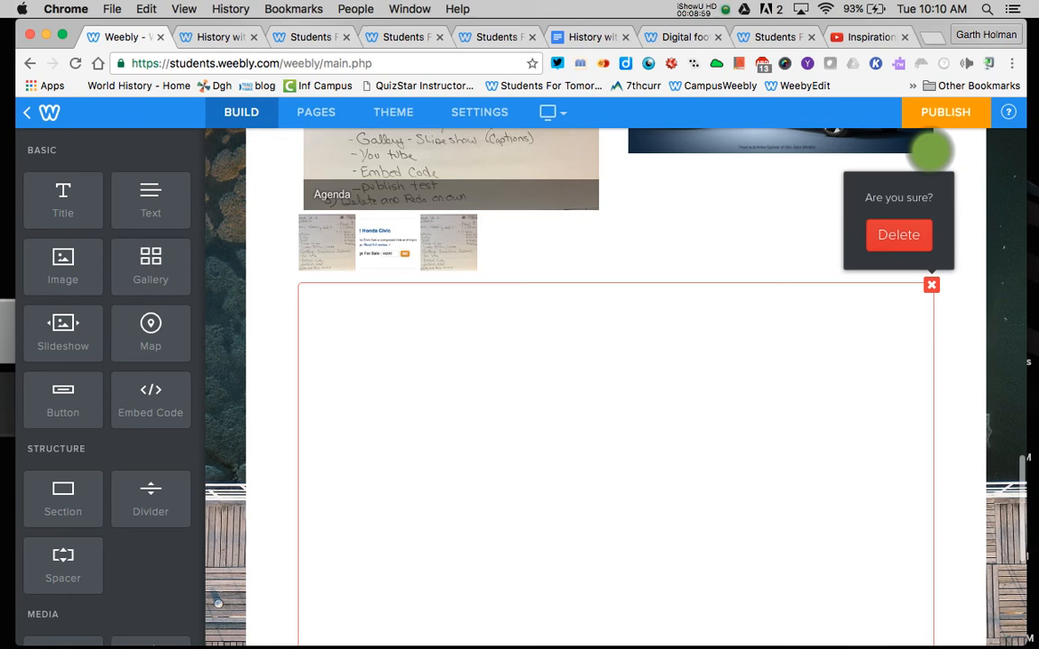
click(894, 238)
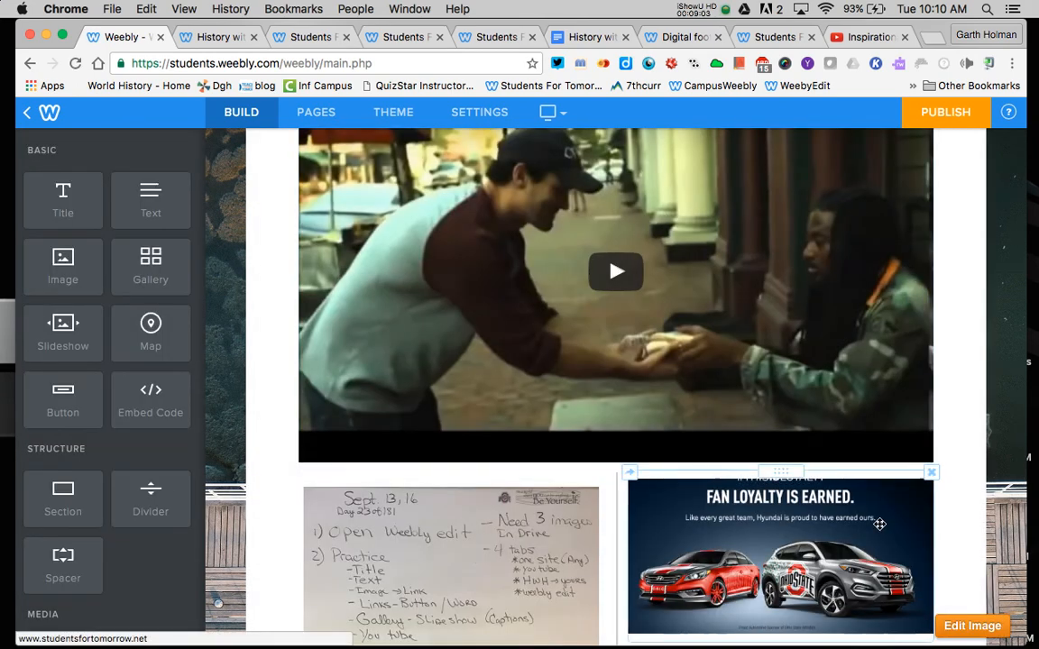
Delete the Fan Loyalty car image and the agenda slideshow below the Pay It Forward video.
click(931, 473)
click(898, 422)
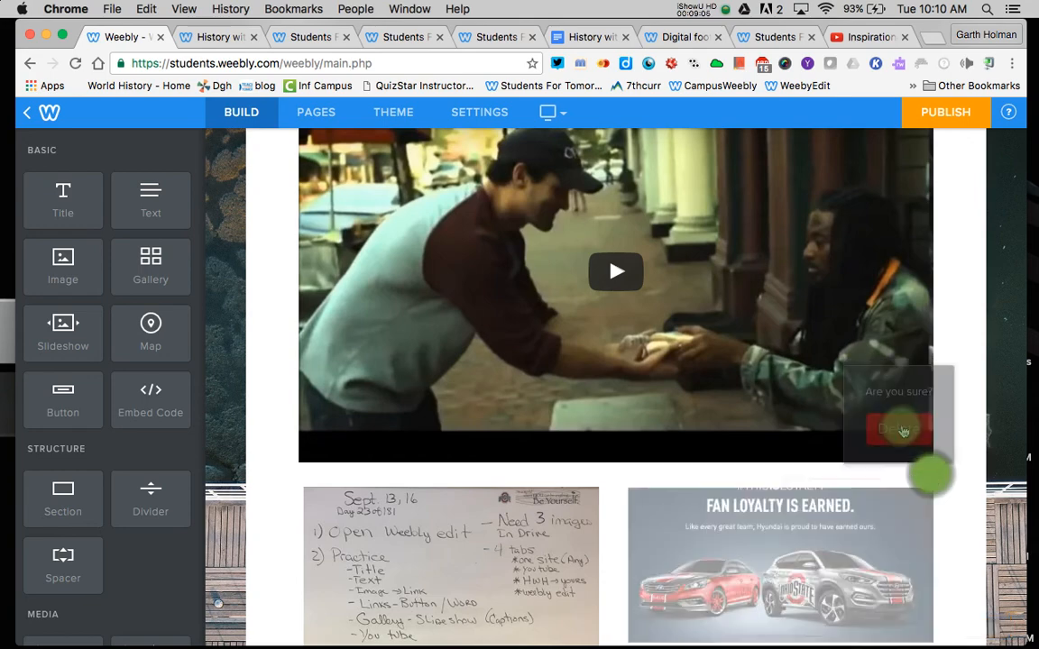
click(602, 473)
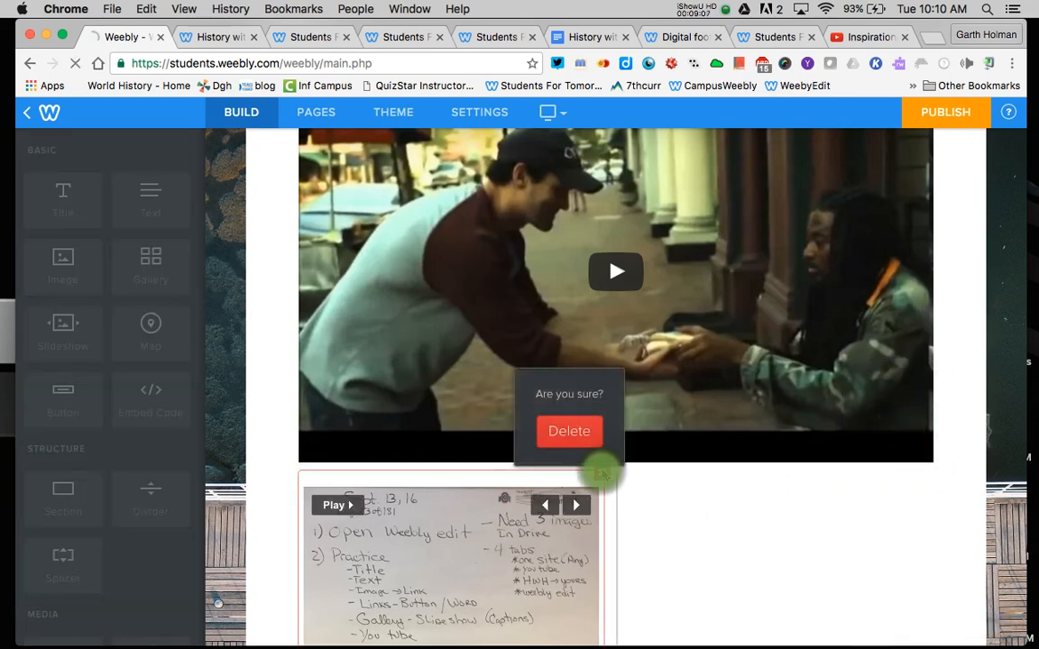
click(571, 428)
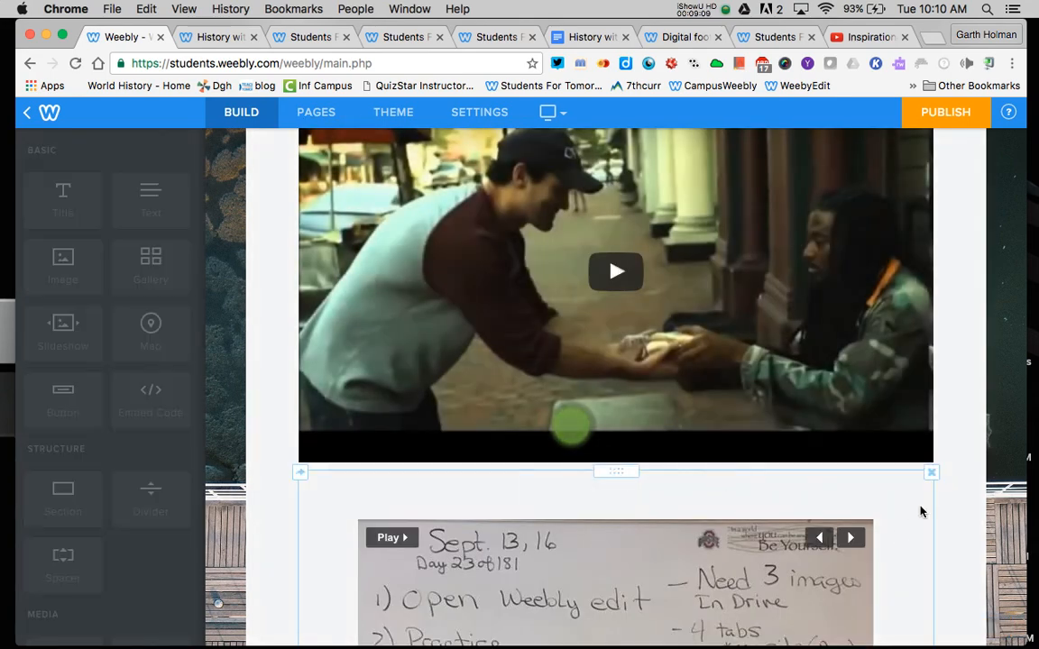
Delete the Pay It Forward video and the three-image gallery from the page.
scroll(931, 483, up, 3)
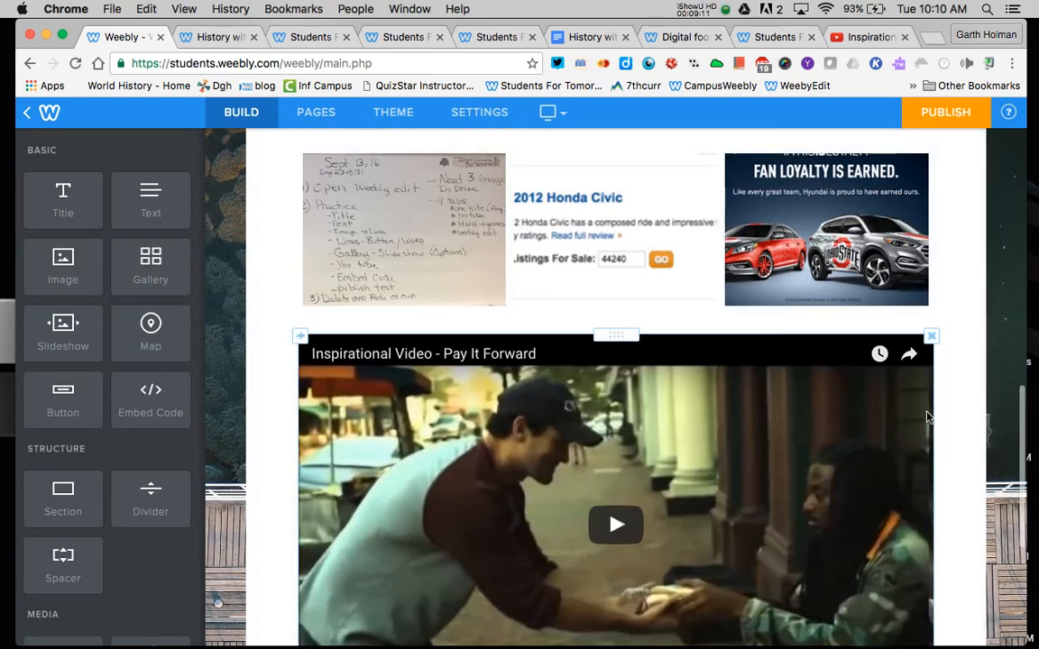
click(932, 336)
click(896, 285)
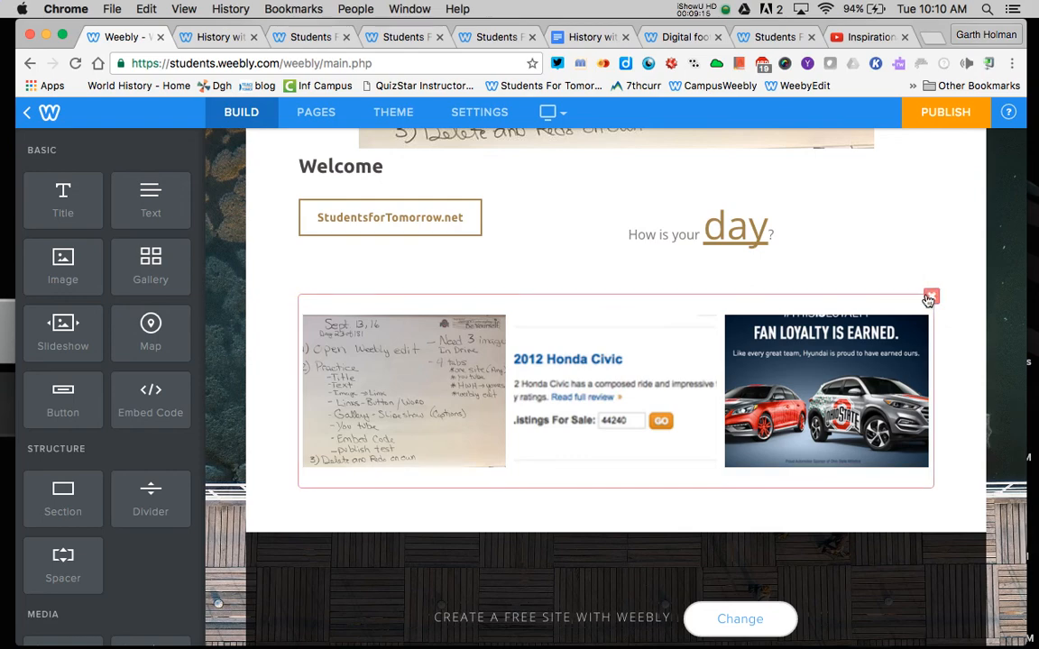
click(932, 297)
click(899, 252)
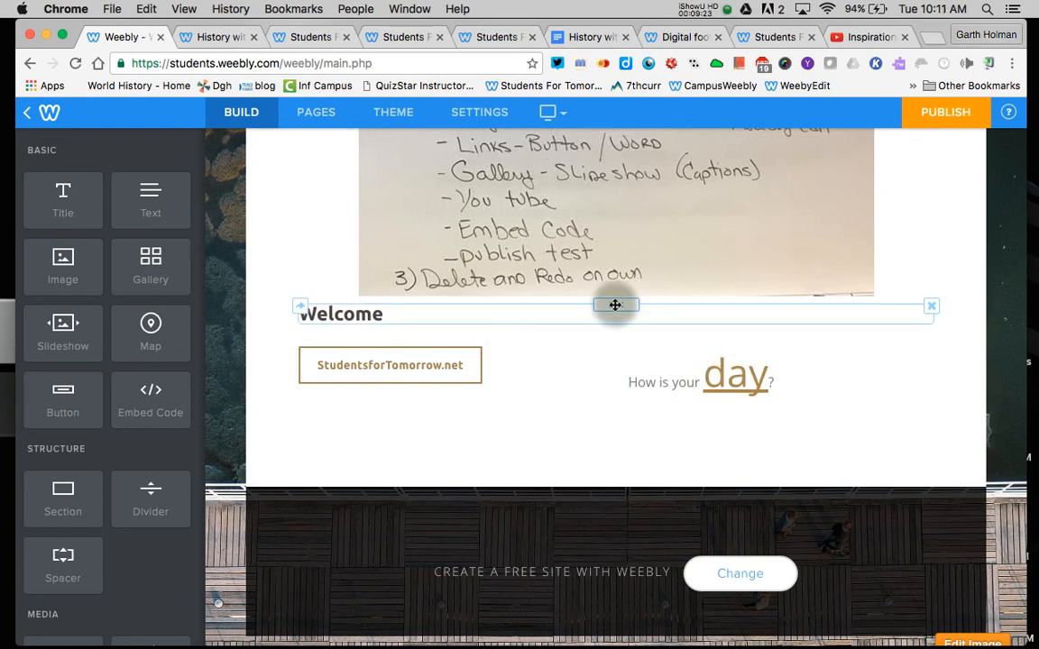
Place the Welcome title in a column to the left of the agenda image and shrink the image.
drag(615, 305, 409, 338)
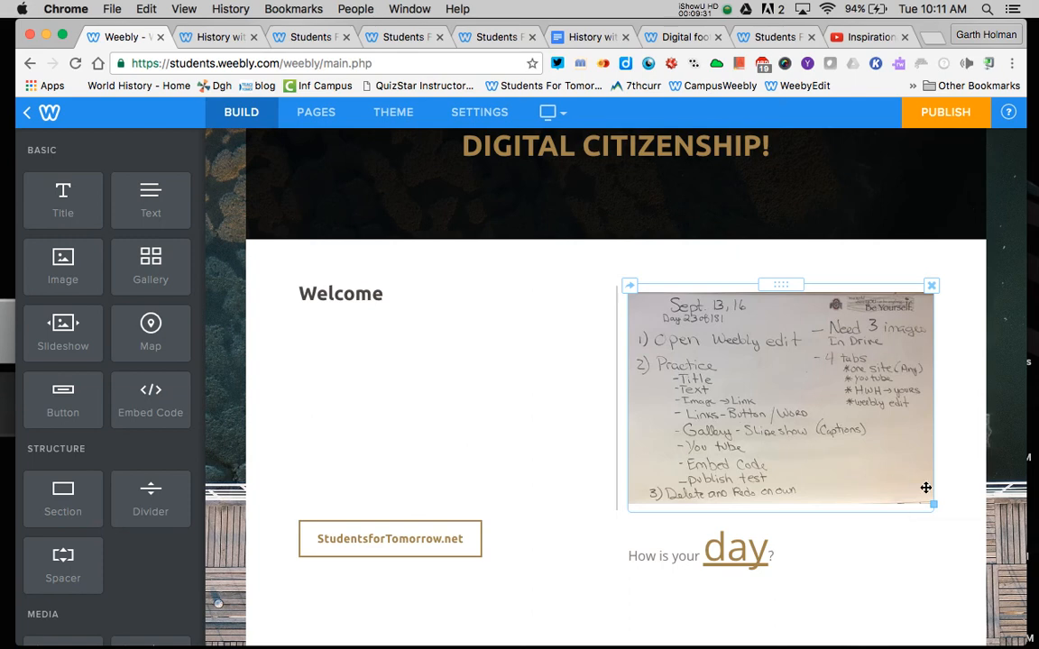
drag(932, 502, 877, 426)
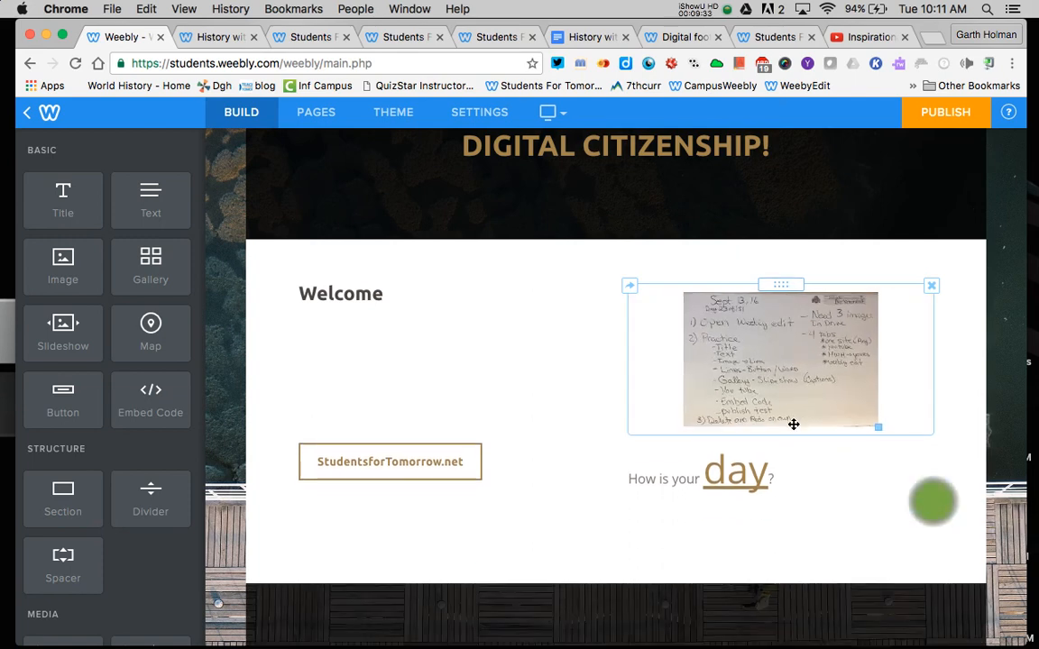
click(539, 394)
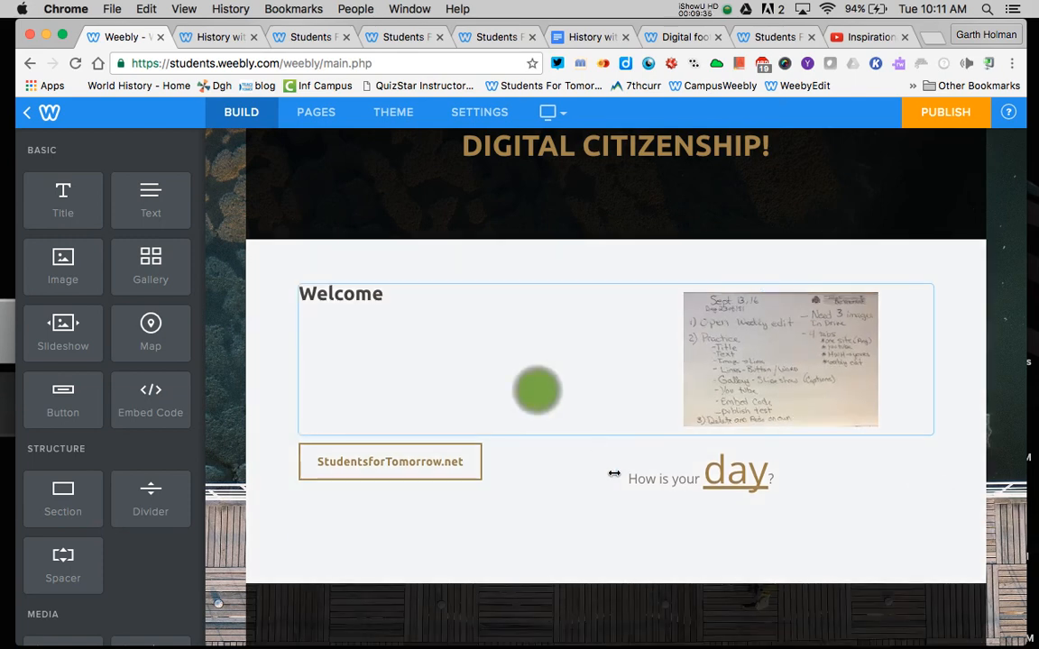
click(759, 370)
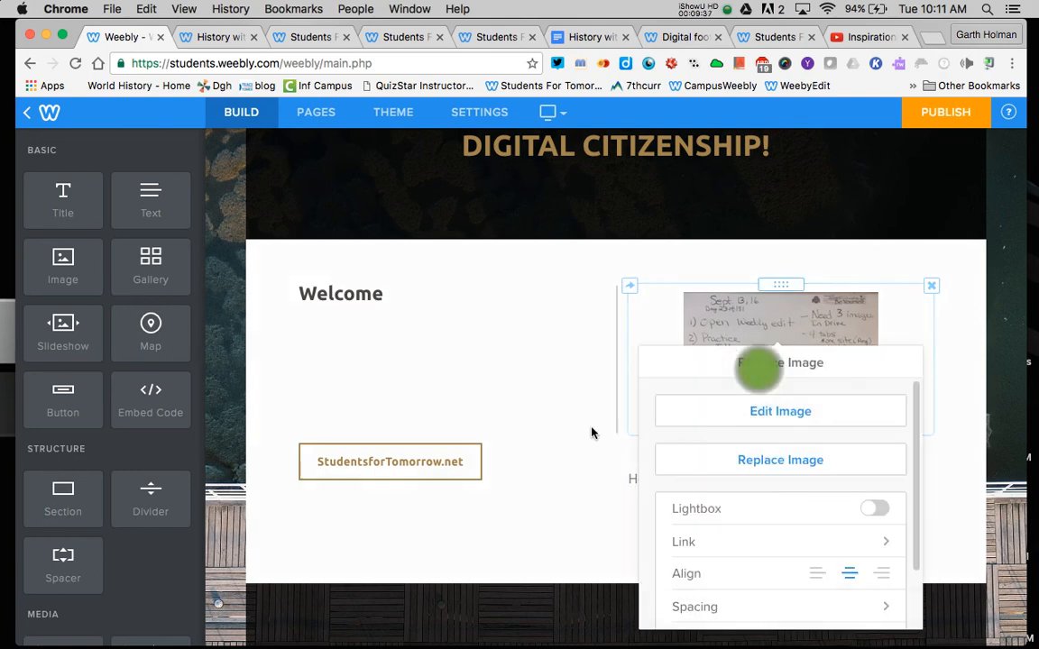
click(544, 531)
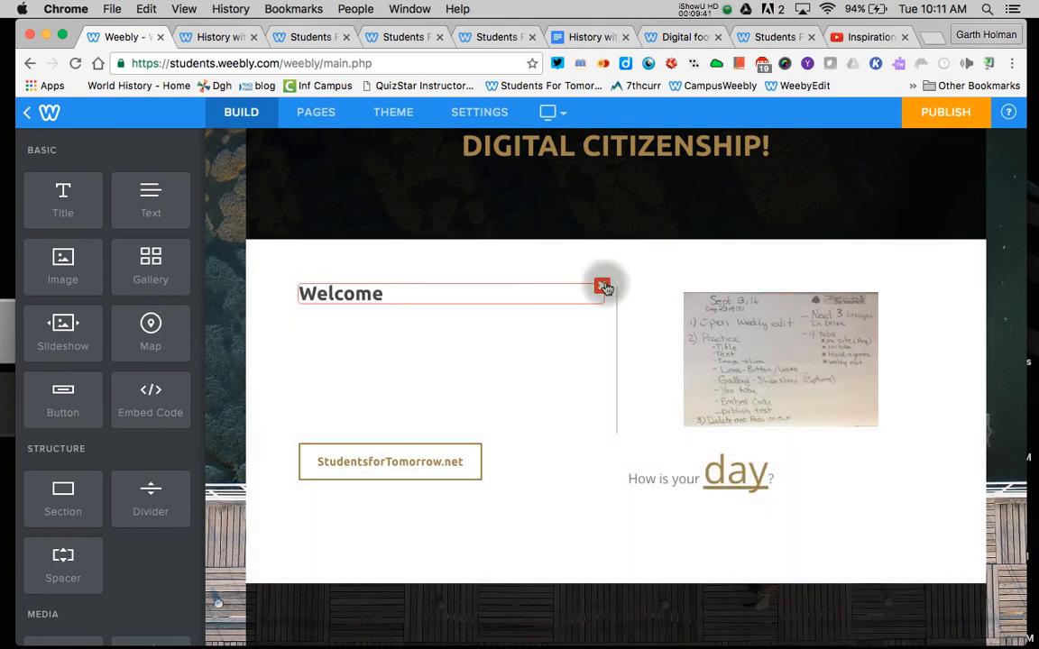
Delete the Welcome title and enlarge the agenda image to fill most of the content width.
click(602, 286)
click(577, 236)
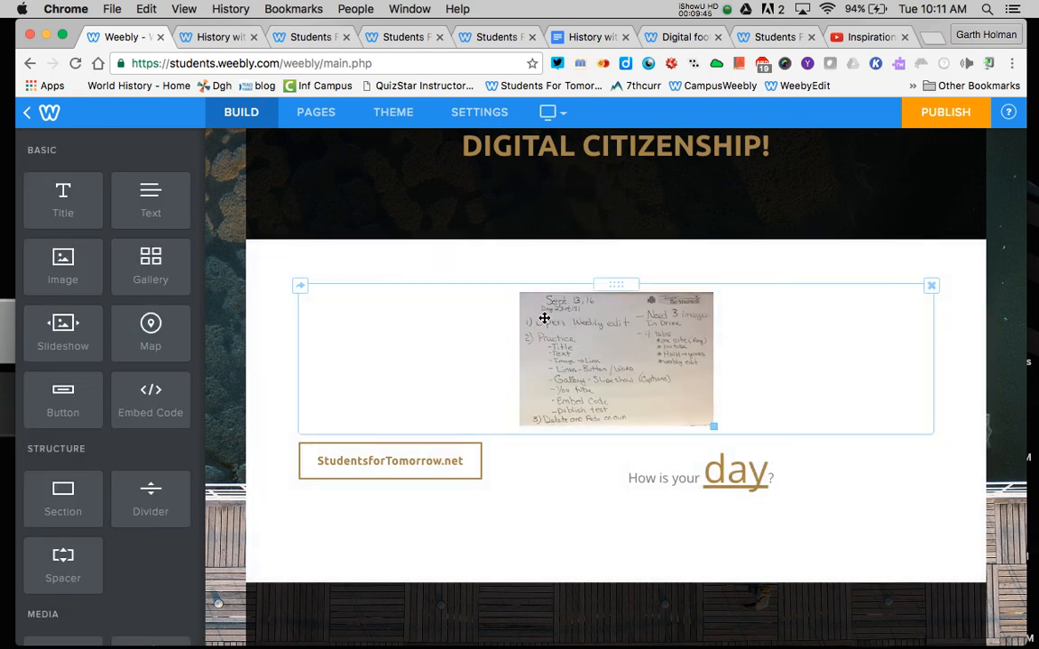
drag(737, 433, 951, 592)
Delete the "How is your day?" text and the StudentsforTomorrow.net button below the agenda image.
scroll(951, 592, up, 3)
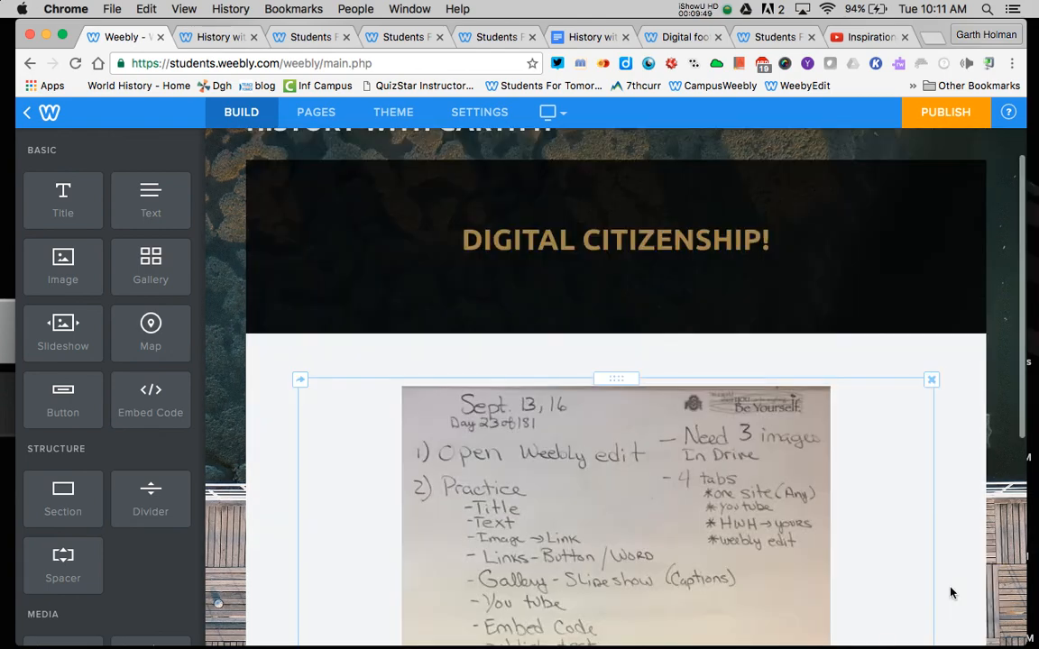
scroll(951, 592, down, 3)
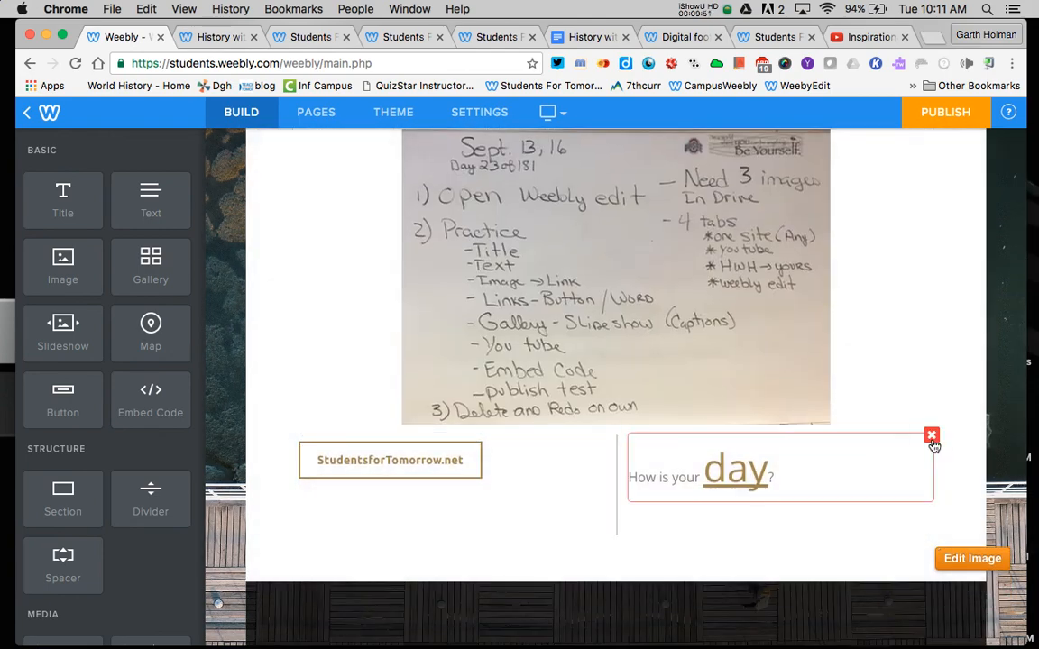
click(931, 437)
click(909, 384)
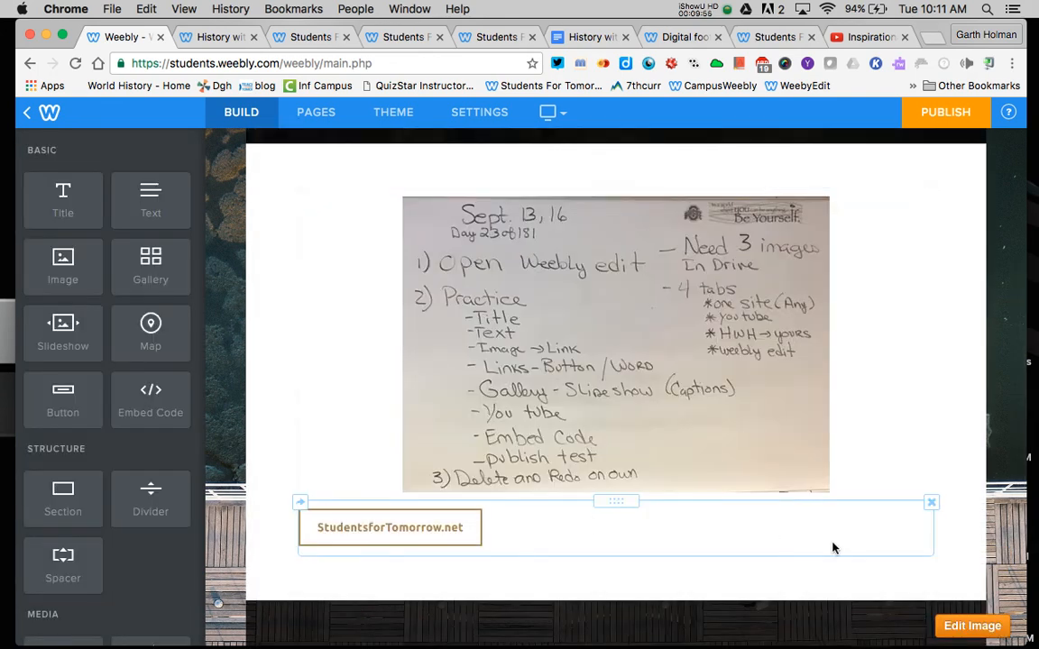
click(930, 502)
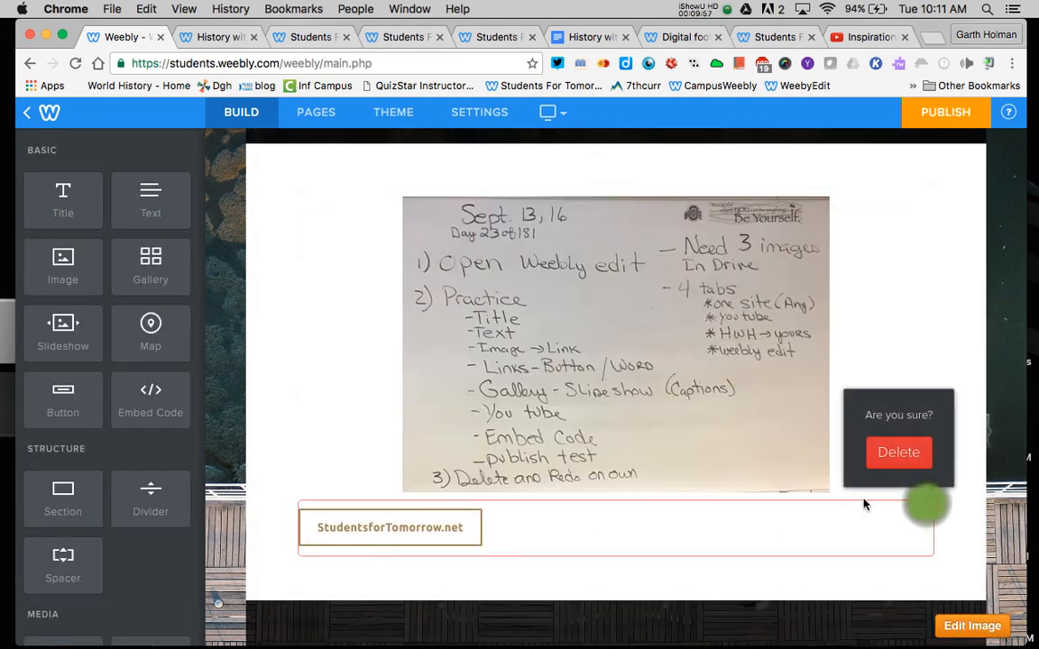
click(905, 451)
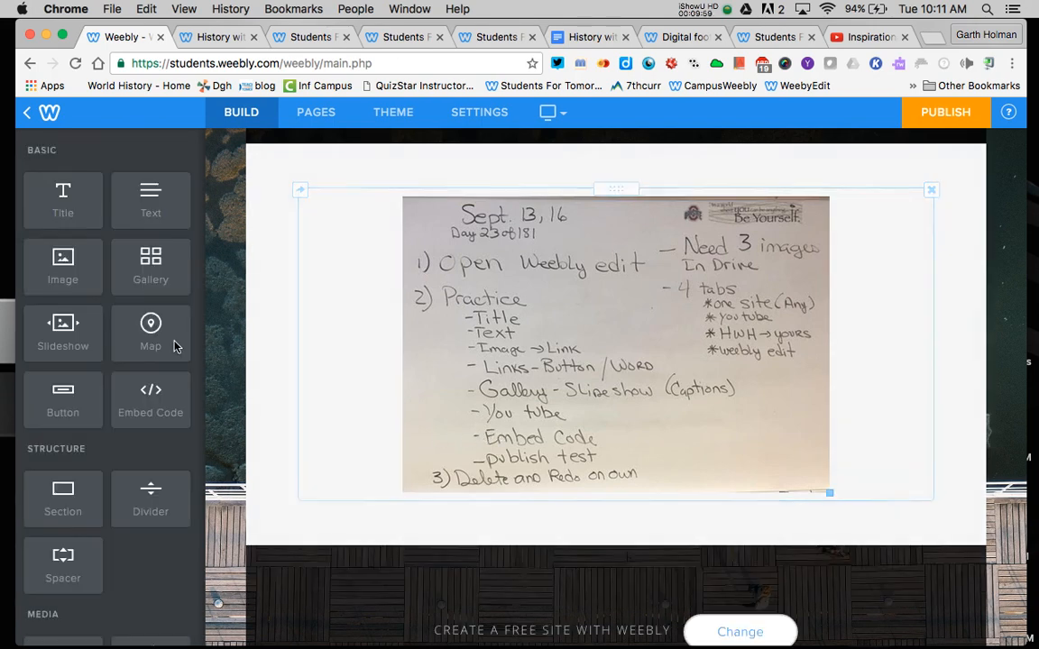
scroll(149, 334, down, 4)
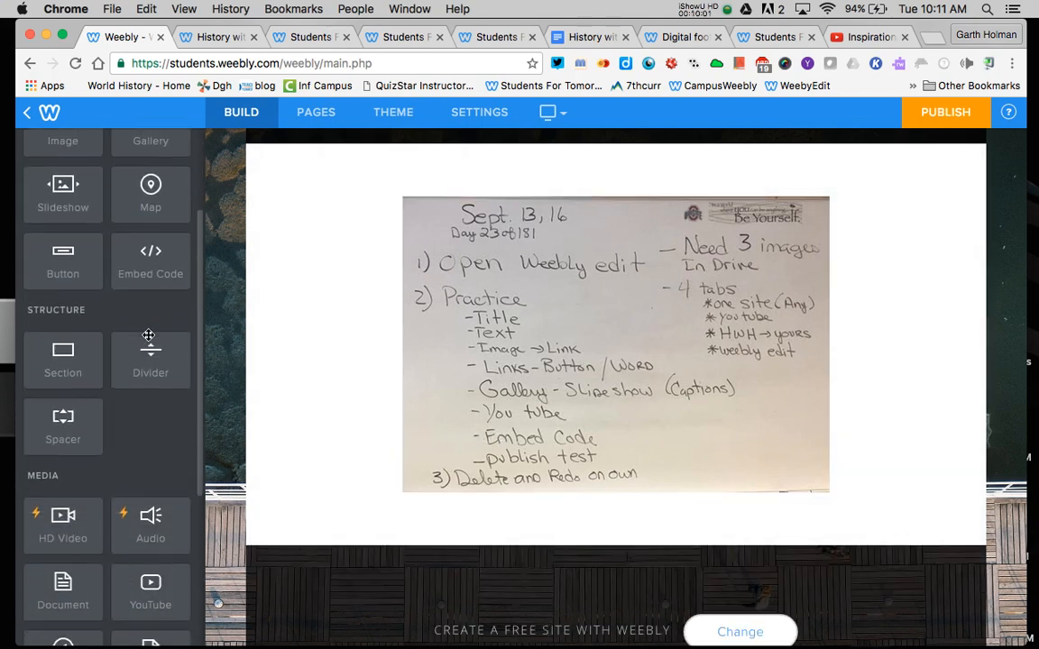
scroll(152, 409, down, 7)
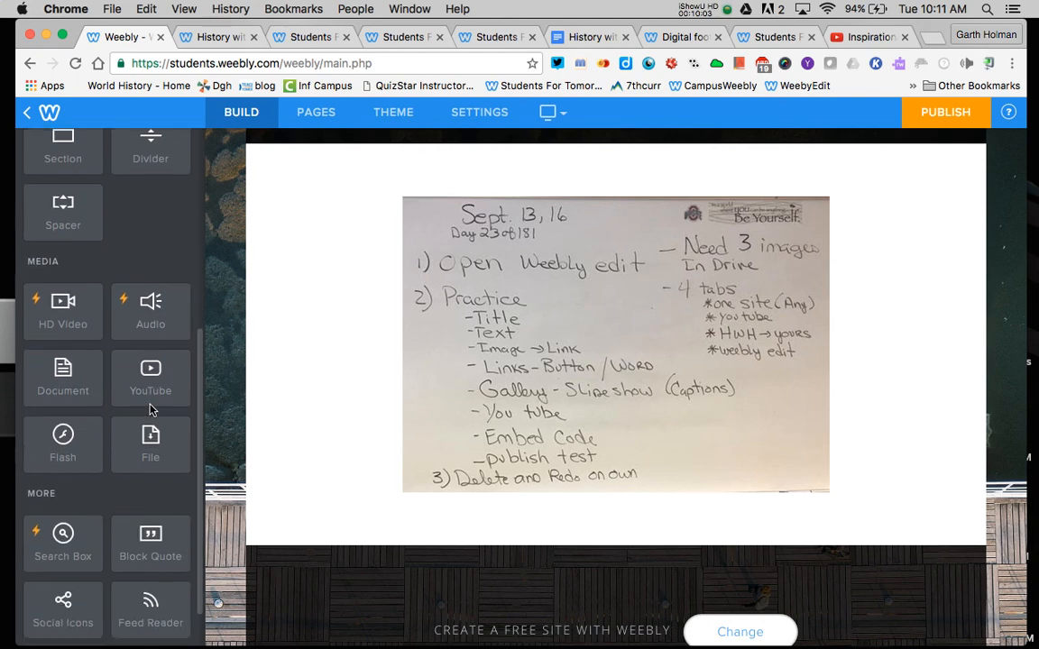
scroll(150, 408, up, 11)
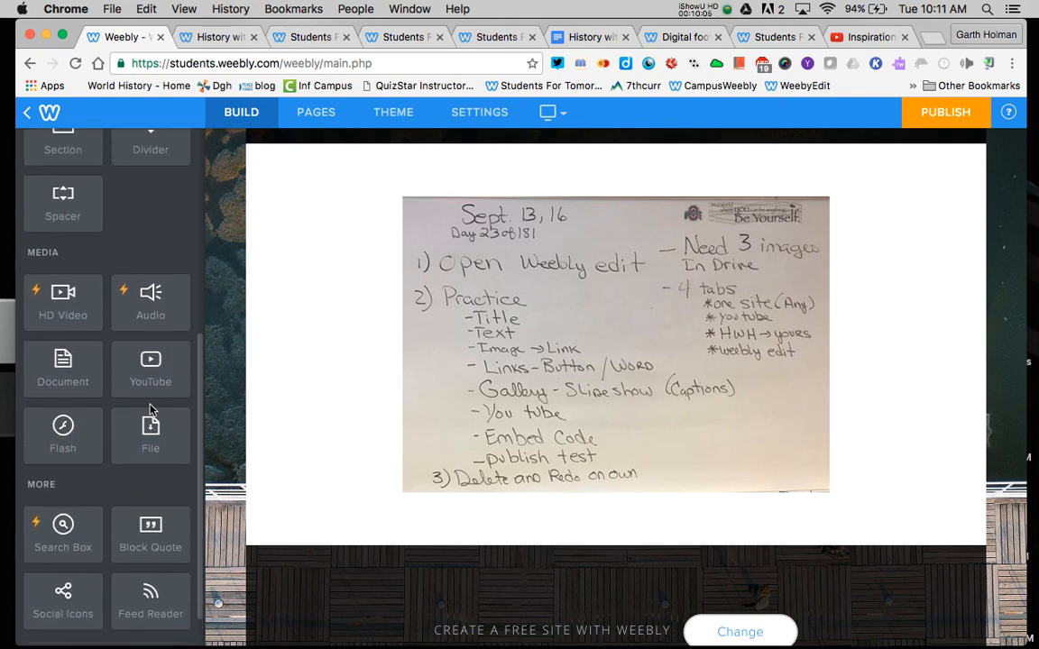